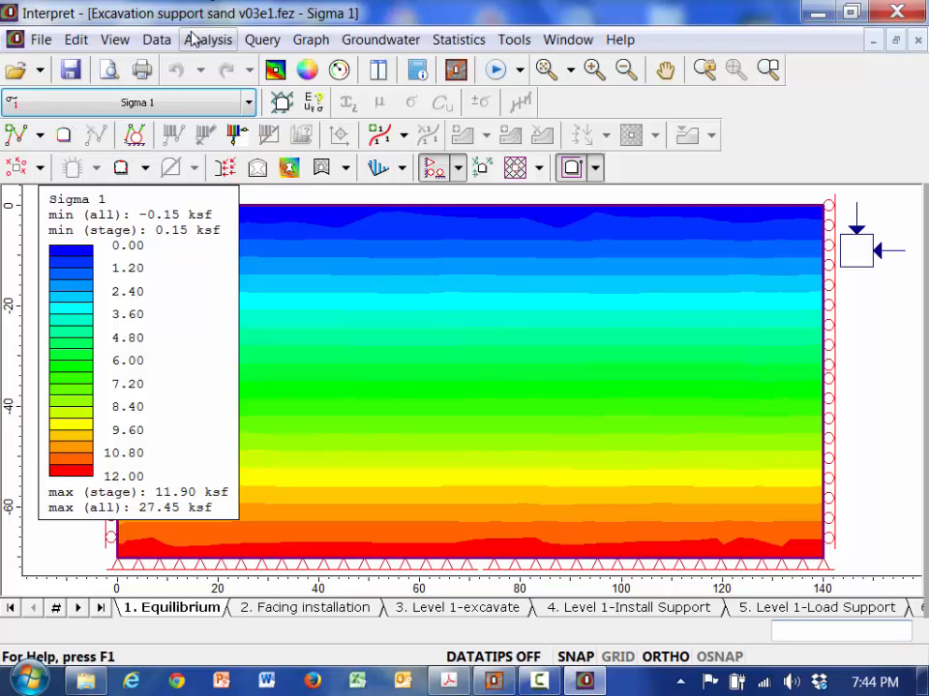
Zoom out and pan the Sigma 1 contour plot so the whole model sits clear of the legend
click(115, 39)
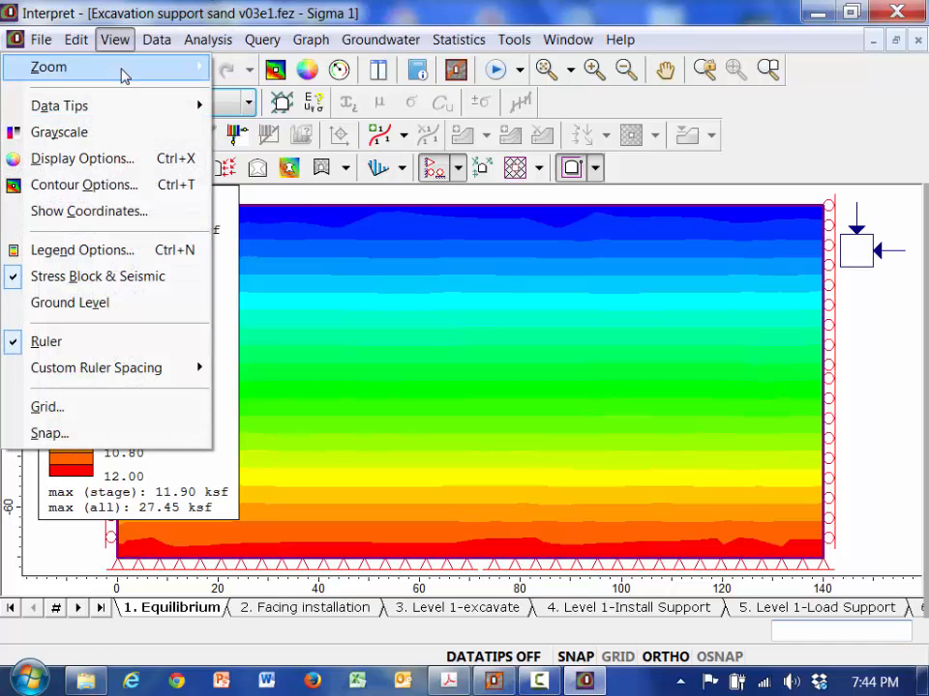
mouse_move(121, 74)
click(288, 119)
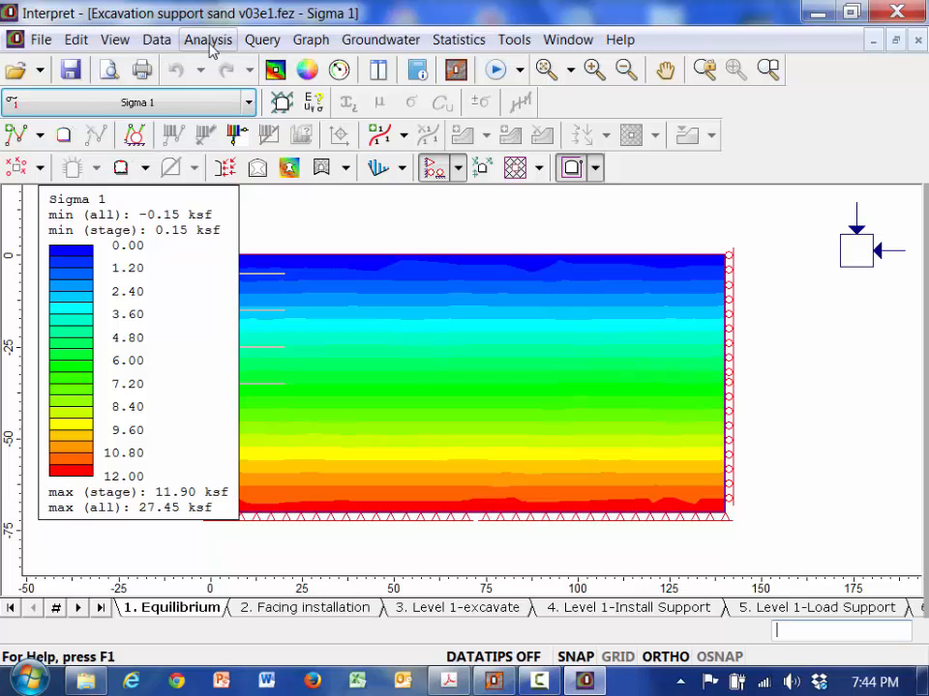
click(115, 39)
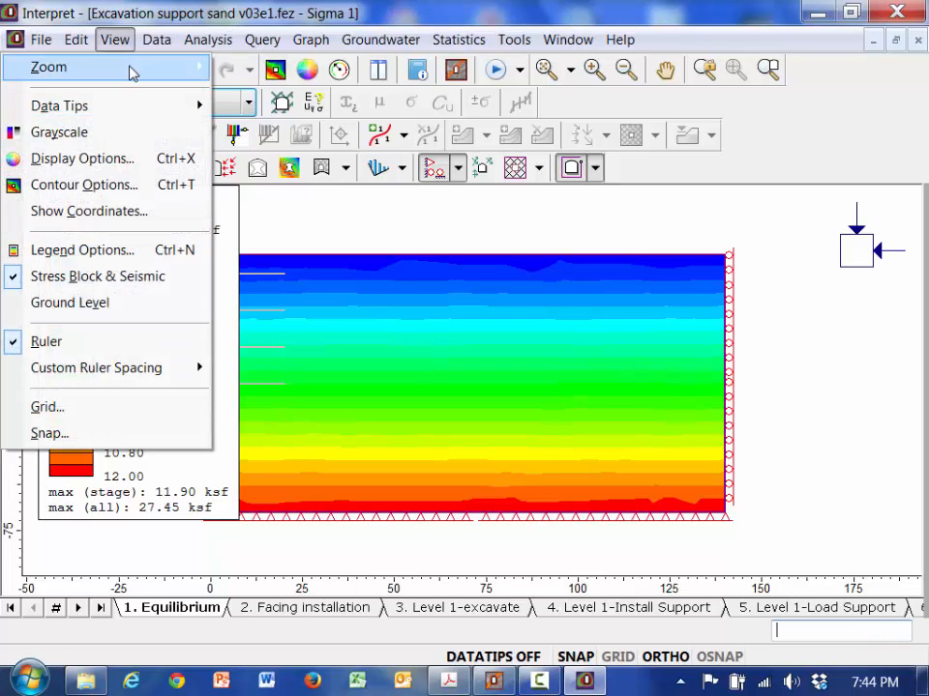
mouse_move(129, 72)
click(315, 211)
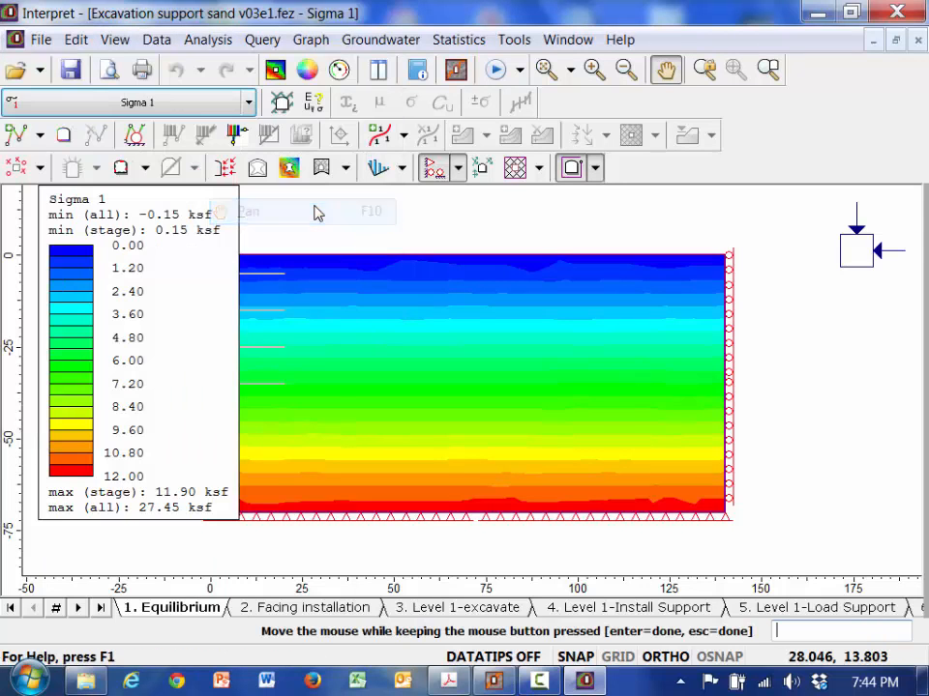
drag(321, 210, 429, 207)
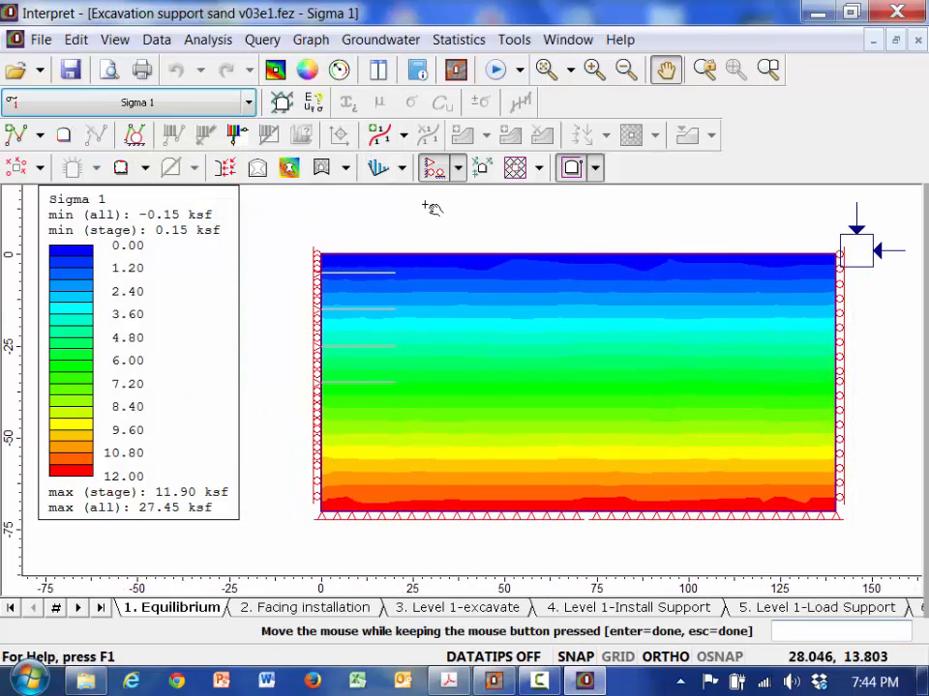
click(124, 42)
mouse_move(134, 76)
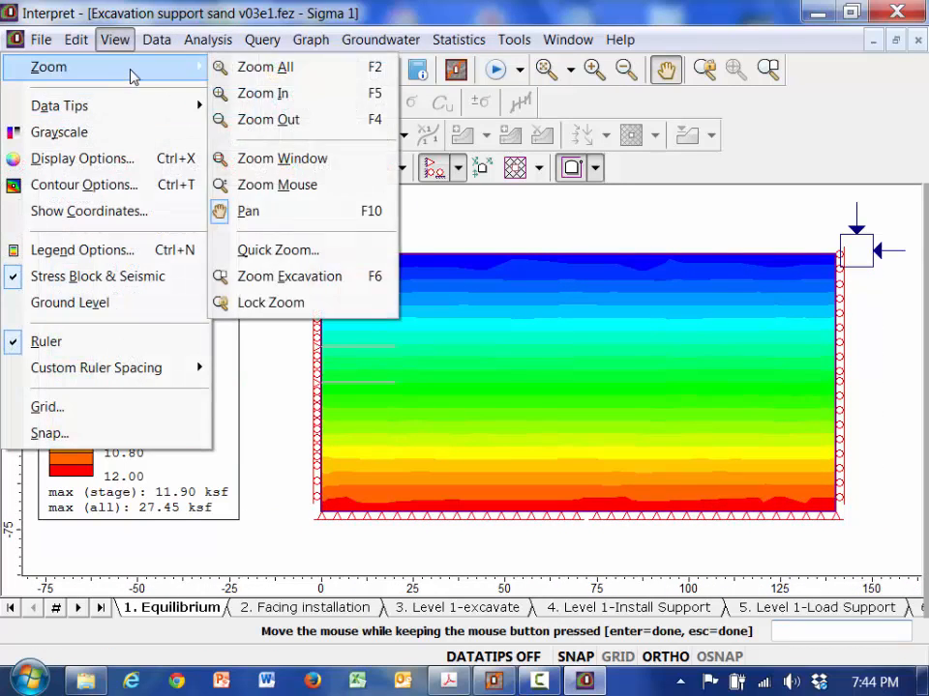
click(269, 120)
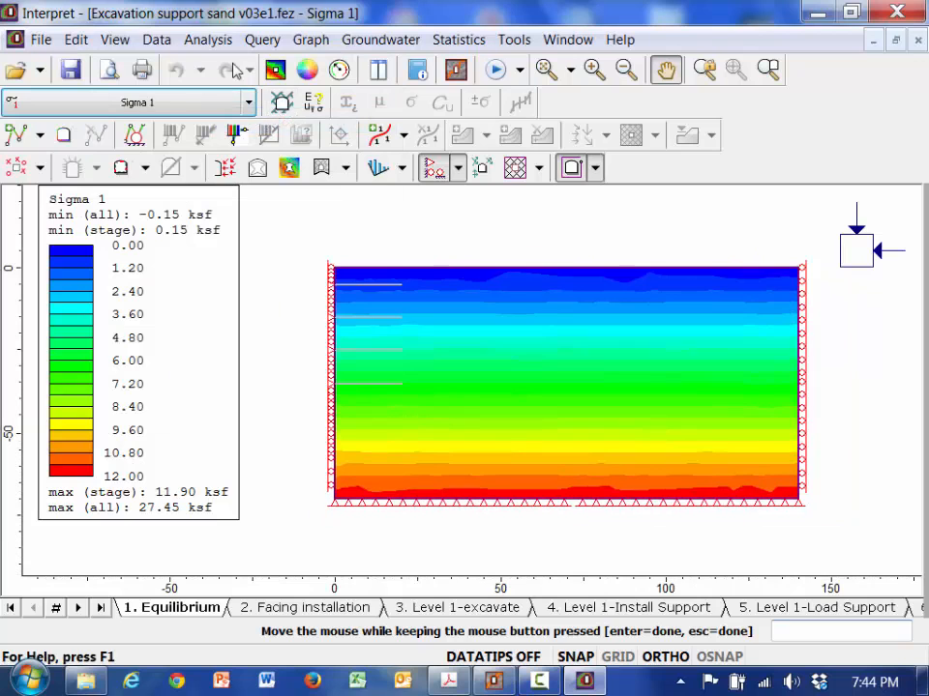
click(116, 42)
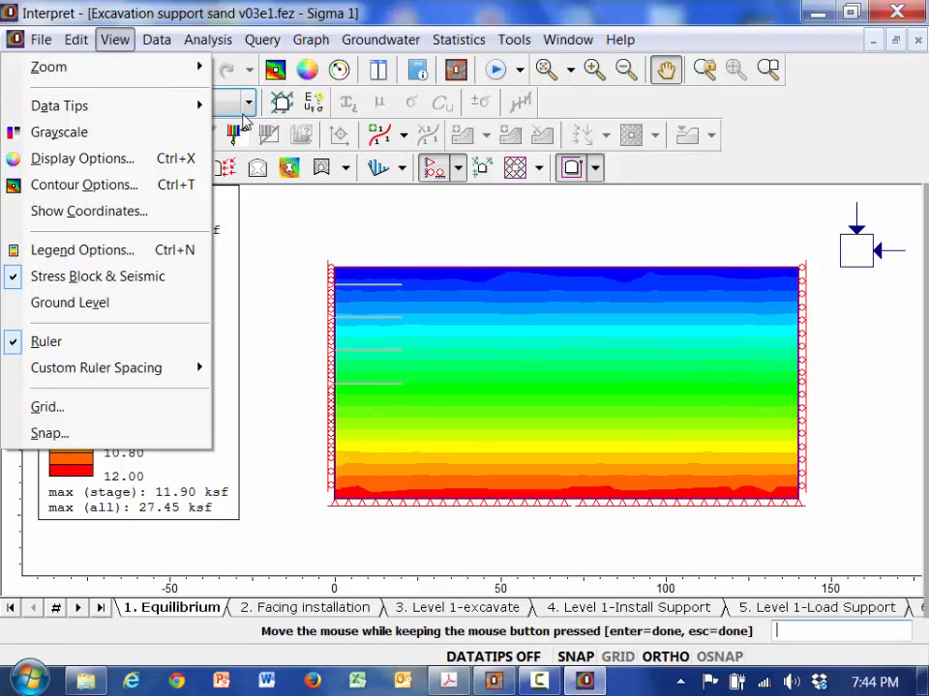
mouse_move(161, 73)
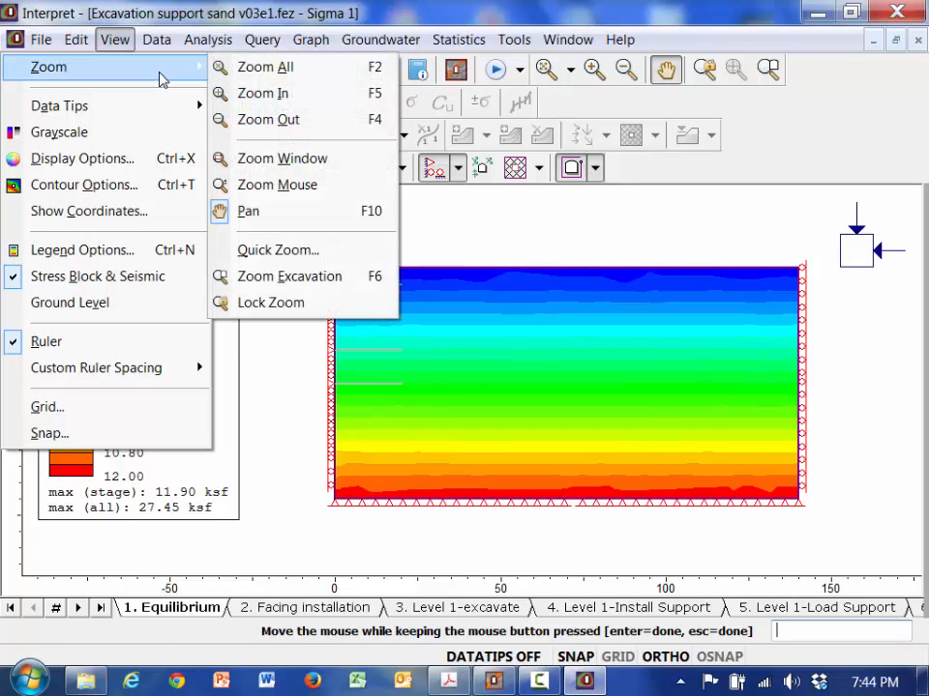
click(222, 212)
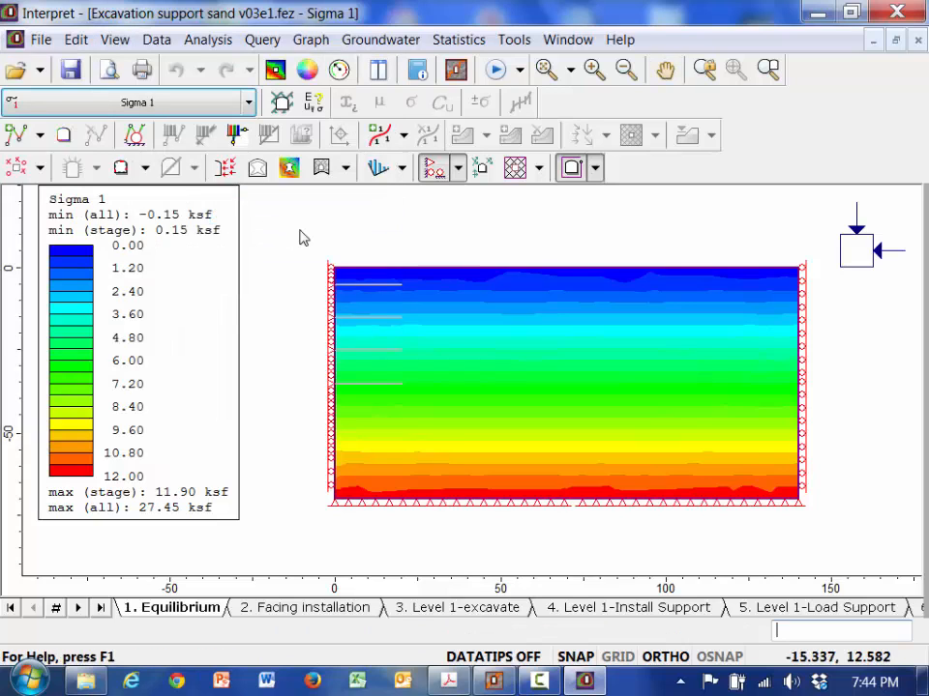
Switch the contour plot from Sigma 1 to the solid's Total Displacement
click(250, 102)
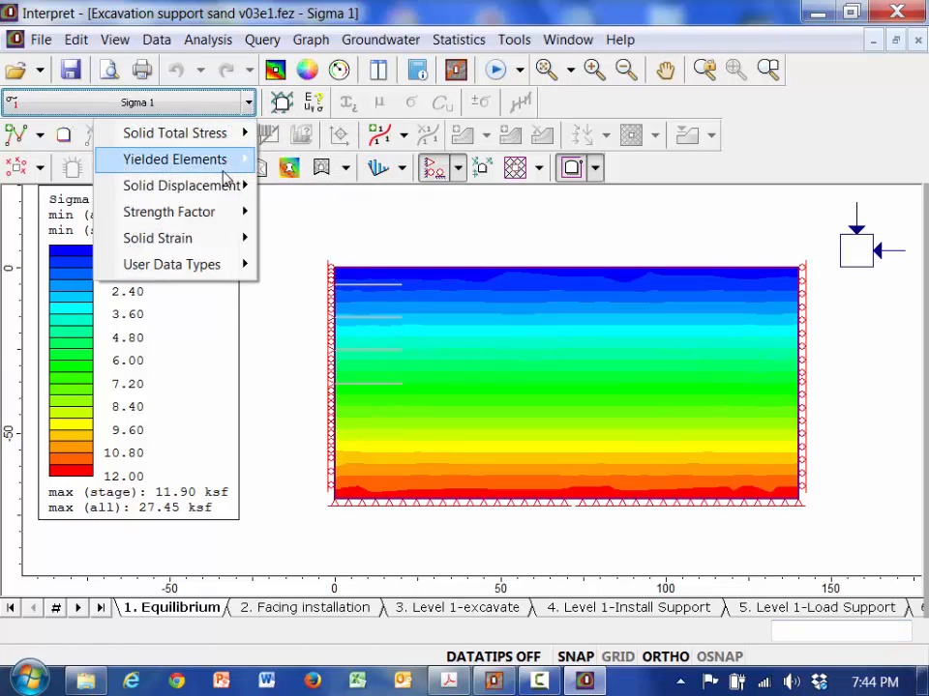
mouse_move(224, 176)
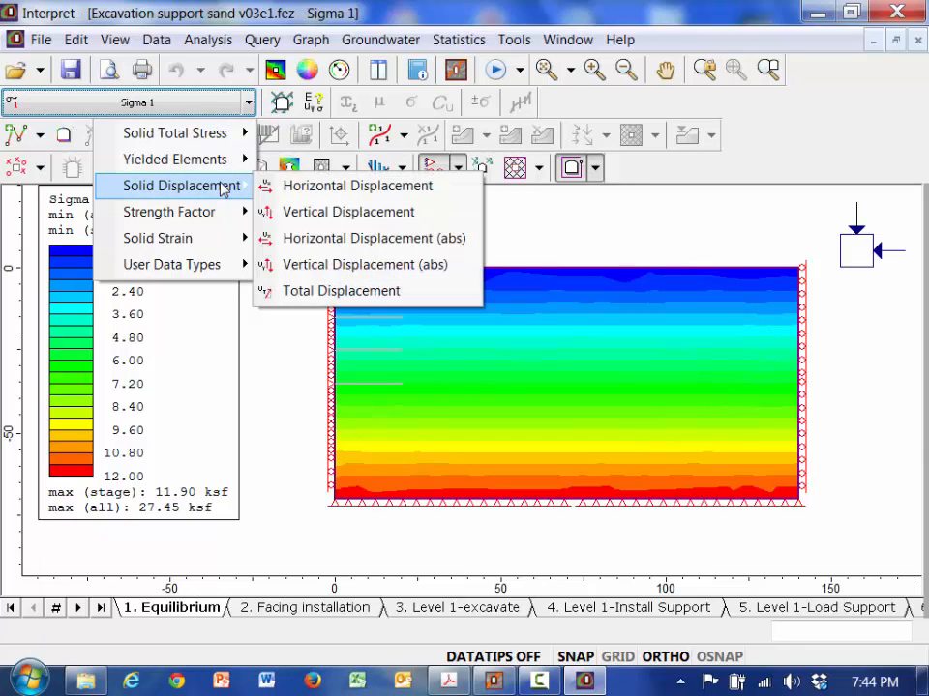
click(325, 291)
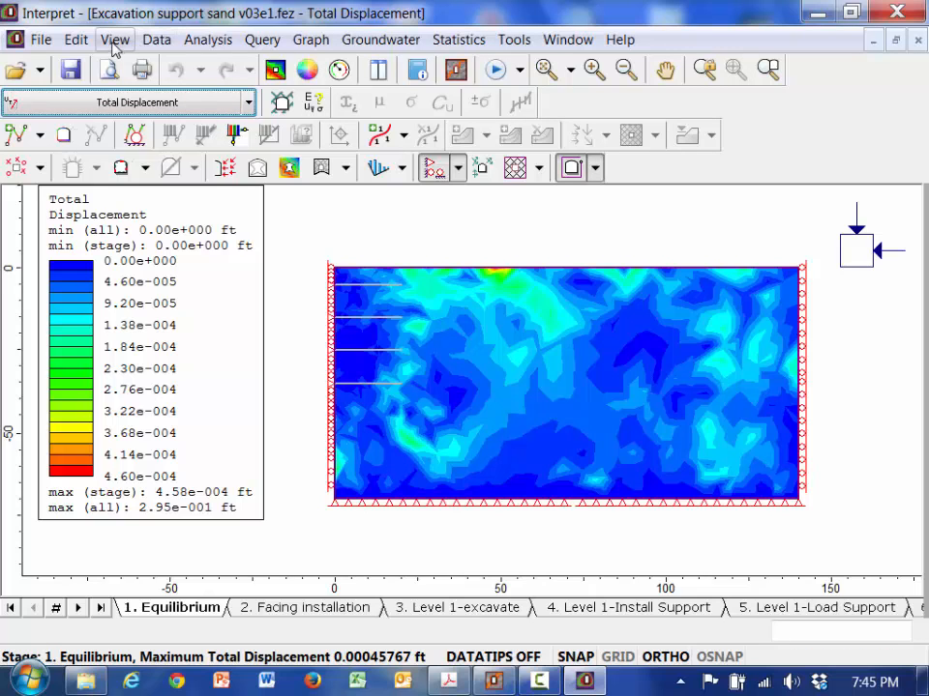
Overlay the deformed boundaries and the deformed mesh on the total displacement contours of the Equilibrium stage
click(114, 45)
mouse_move(138, 66)
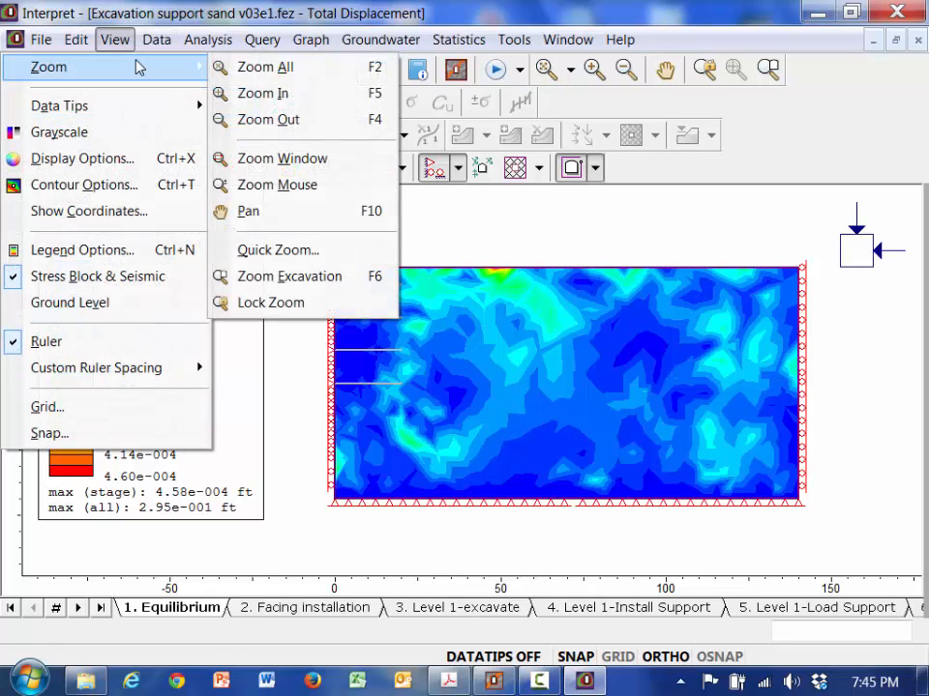
click(263, 96)
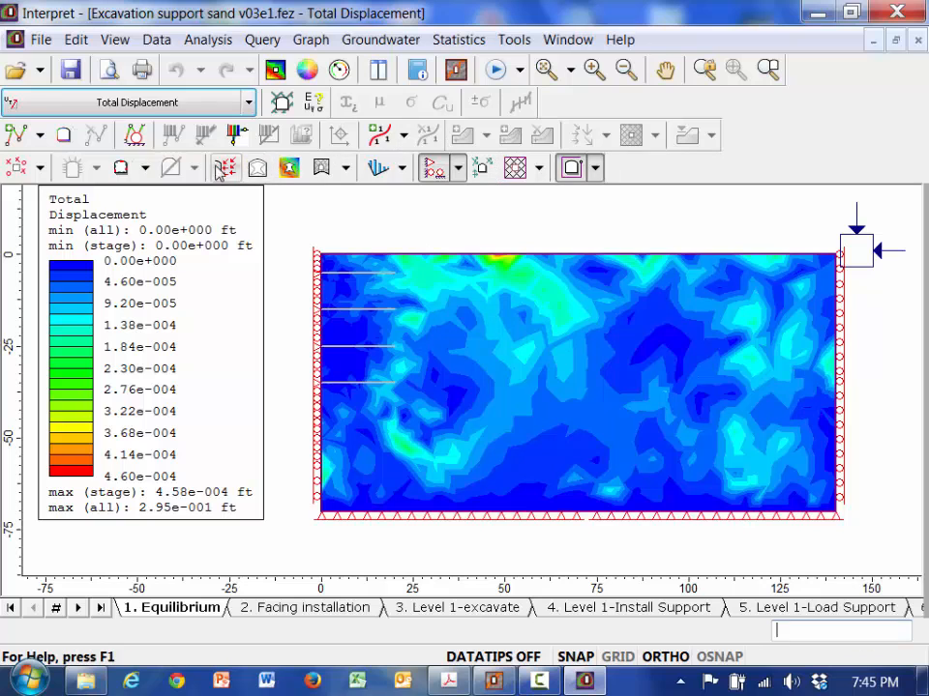
click(257, 170)
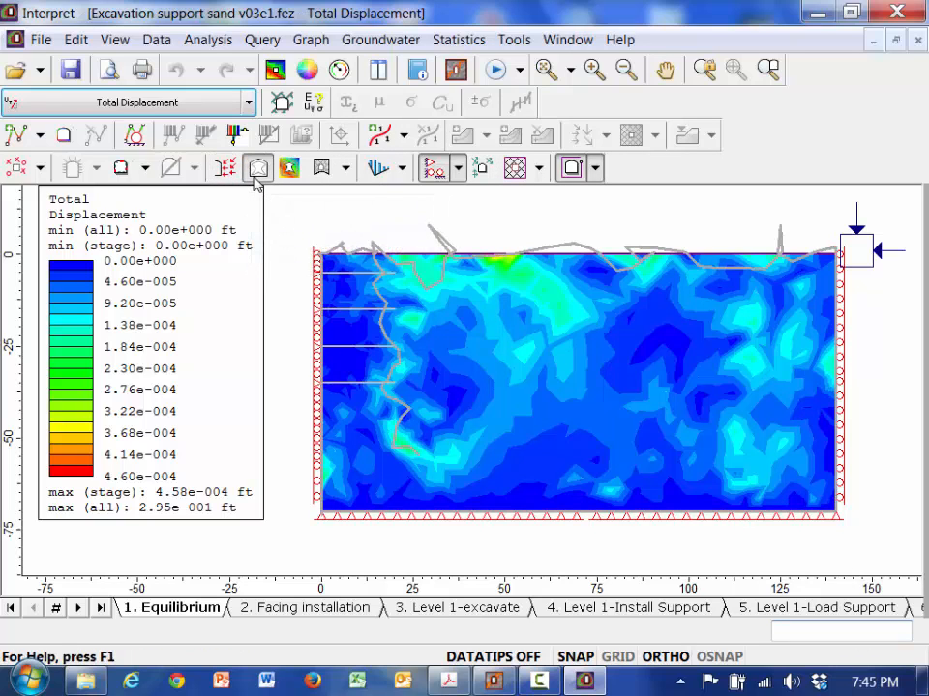
click(321, 167)
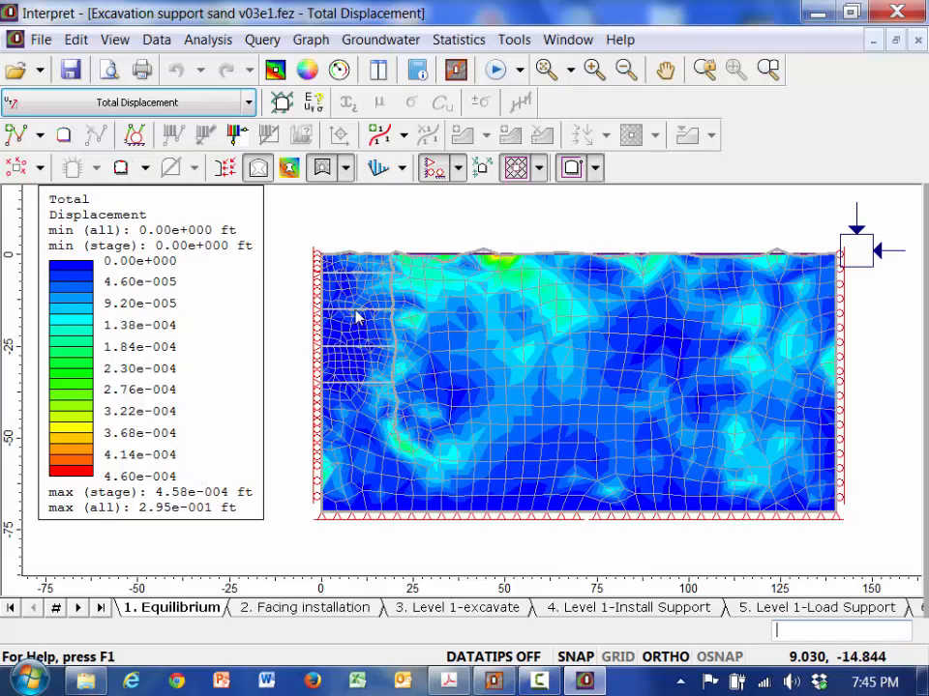
Review the total displacement contours stage by stage from Facing installation through Level 1-Load Support
click(263, 609)
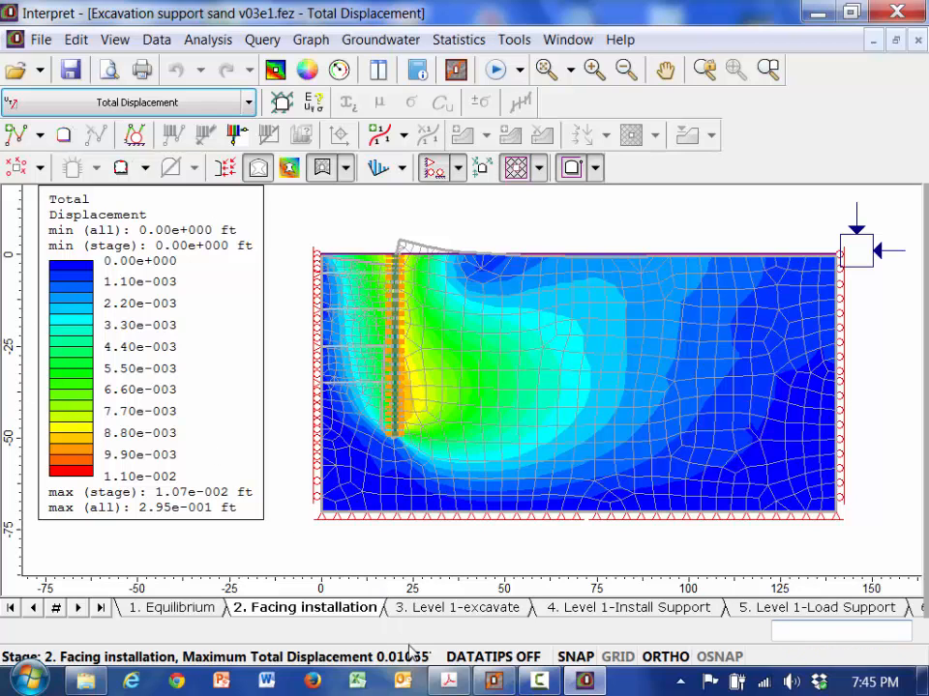
click(416, 611)
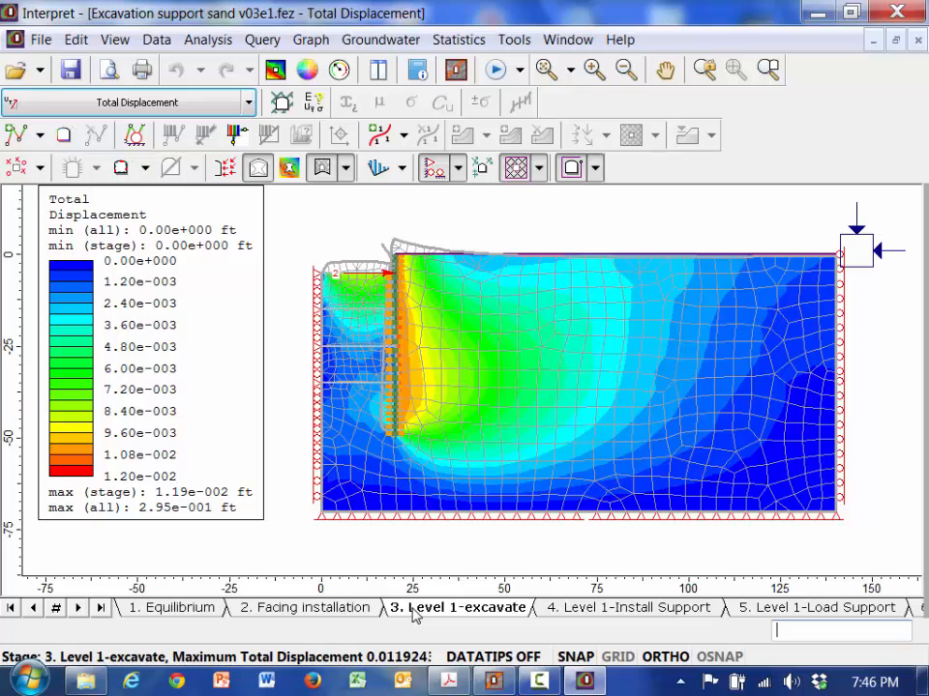
click(672, 607)
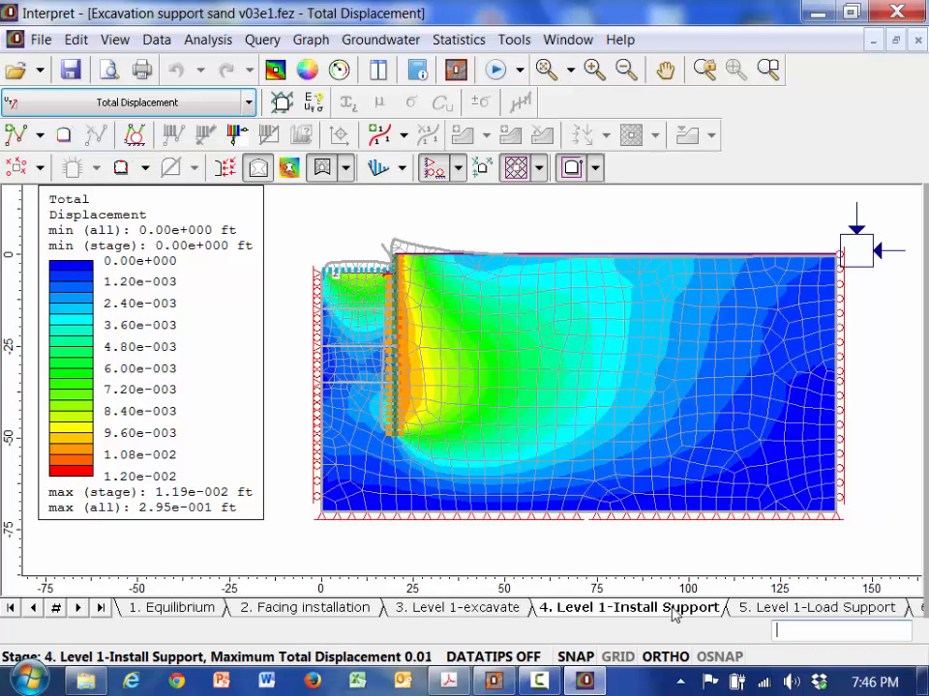
click(751, 610)
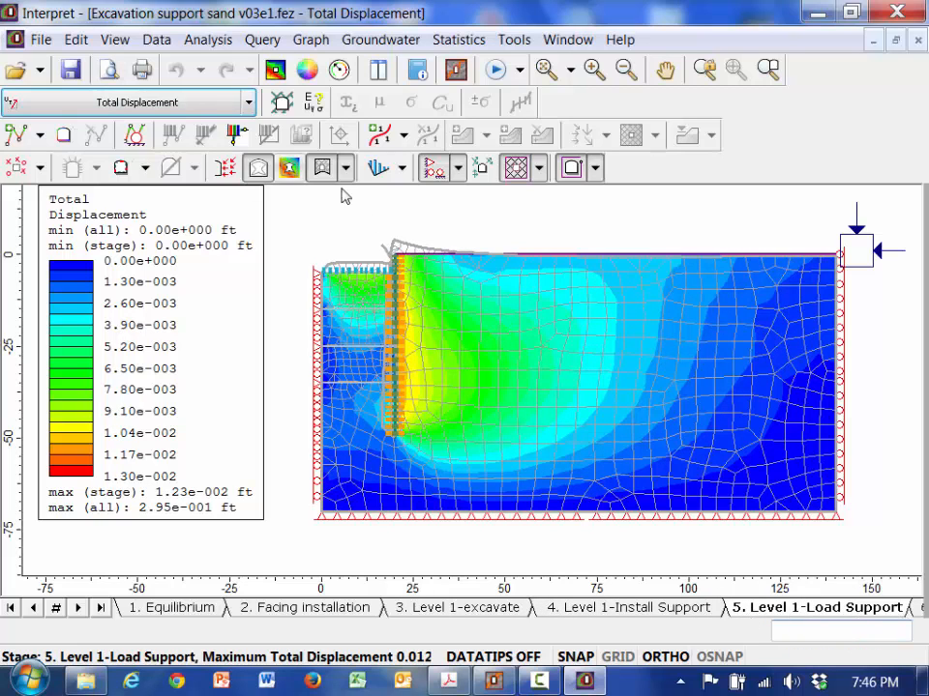
Step through the total displacement results of the deeper stages, from Level 2-Excavate to Level 4-Excavate
click(916, 610)
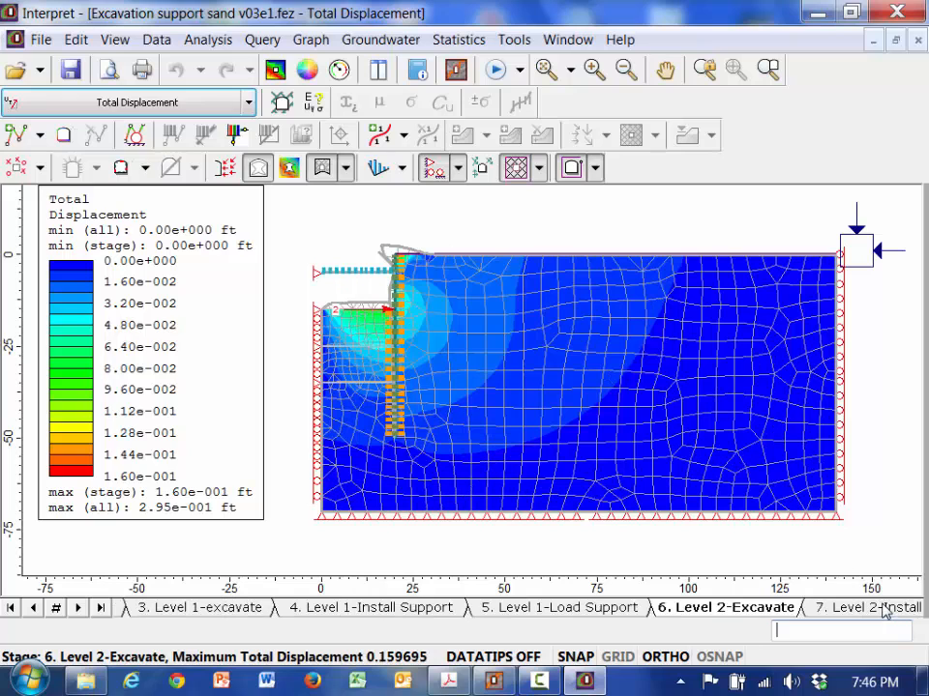
click(884, 610)
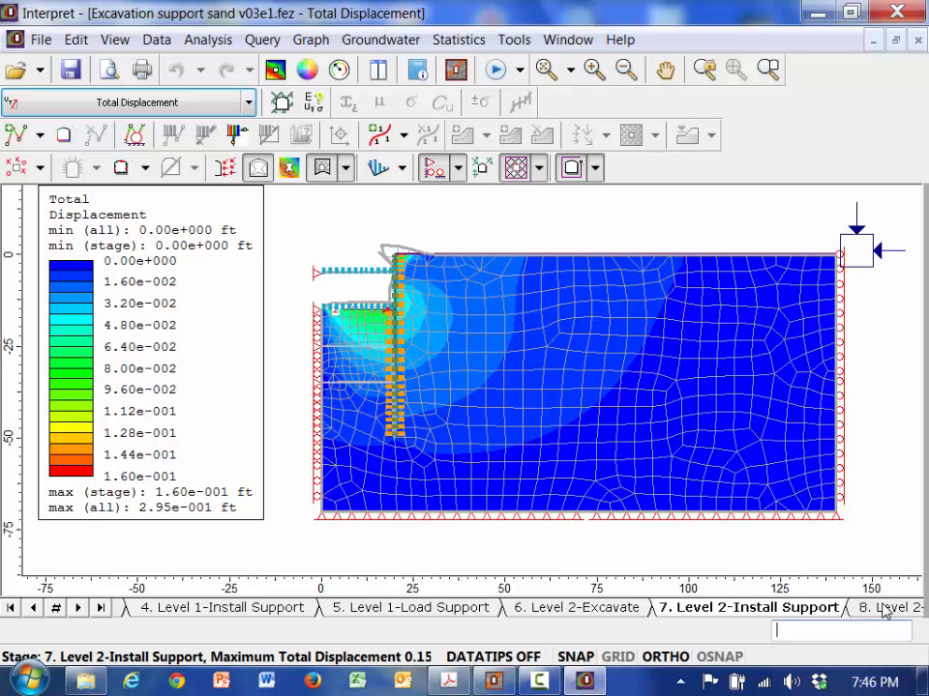
click(884, 610)
click(884, 611)
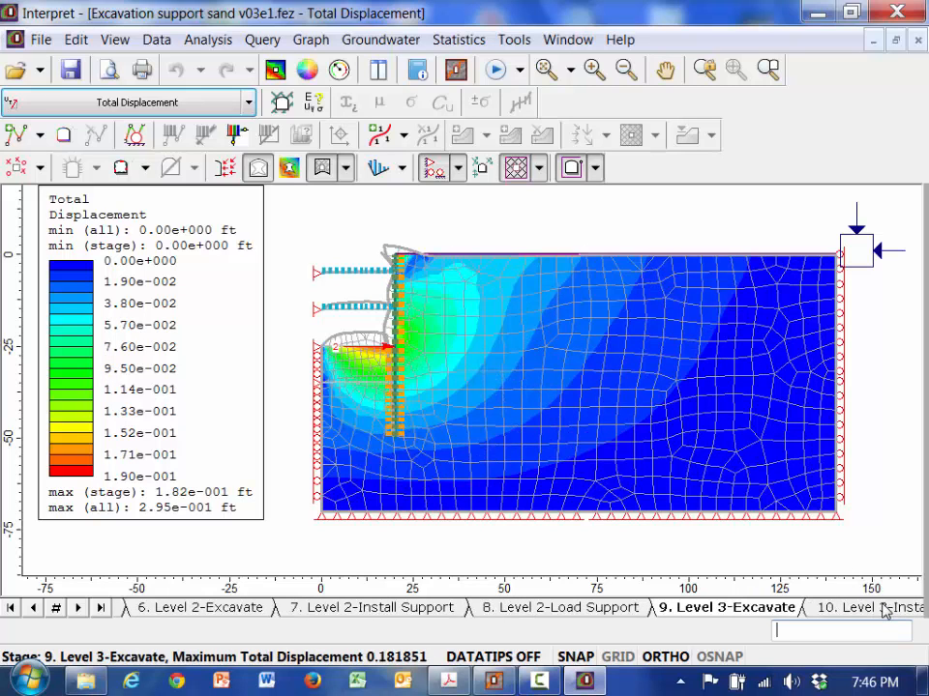
click(884, 610)
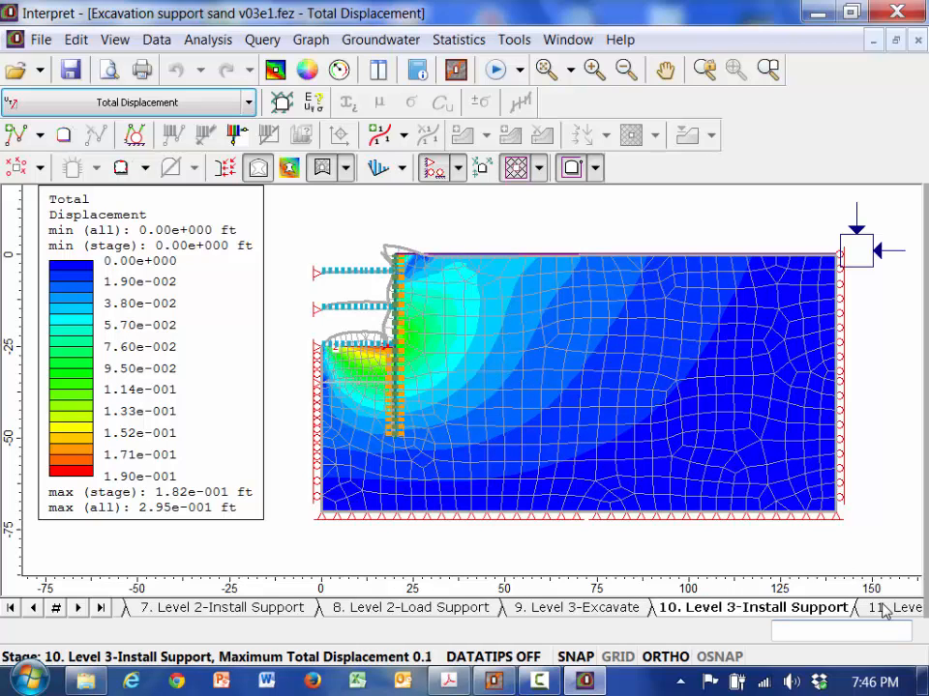
click(884, 610)
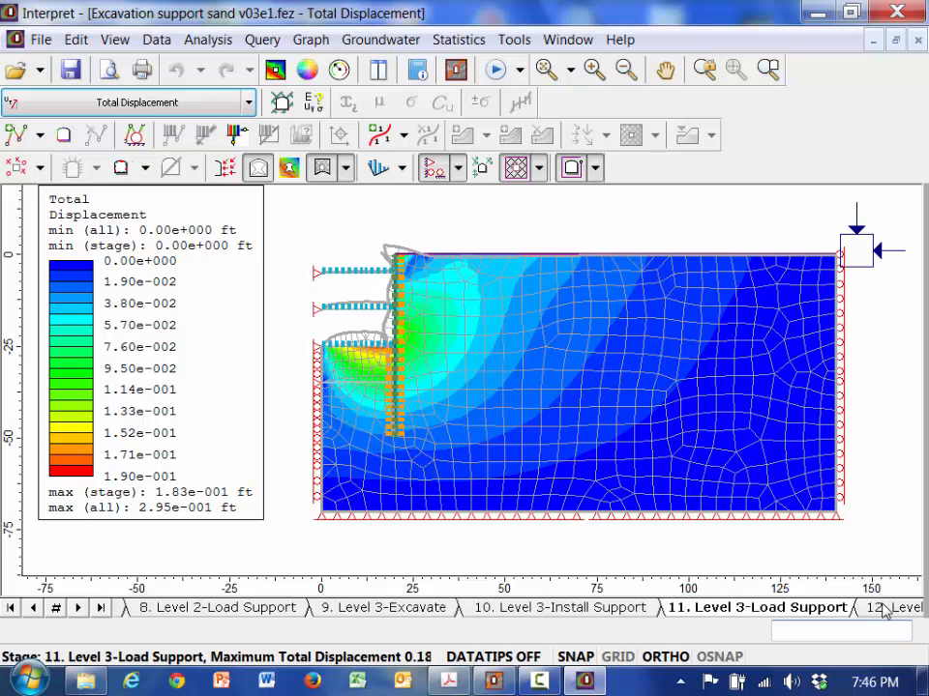
click(884, 610)
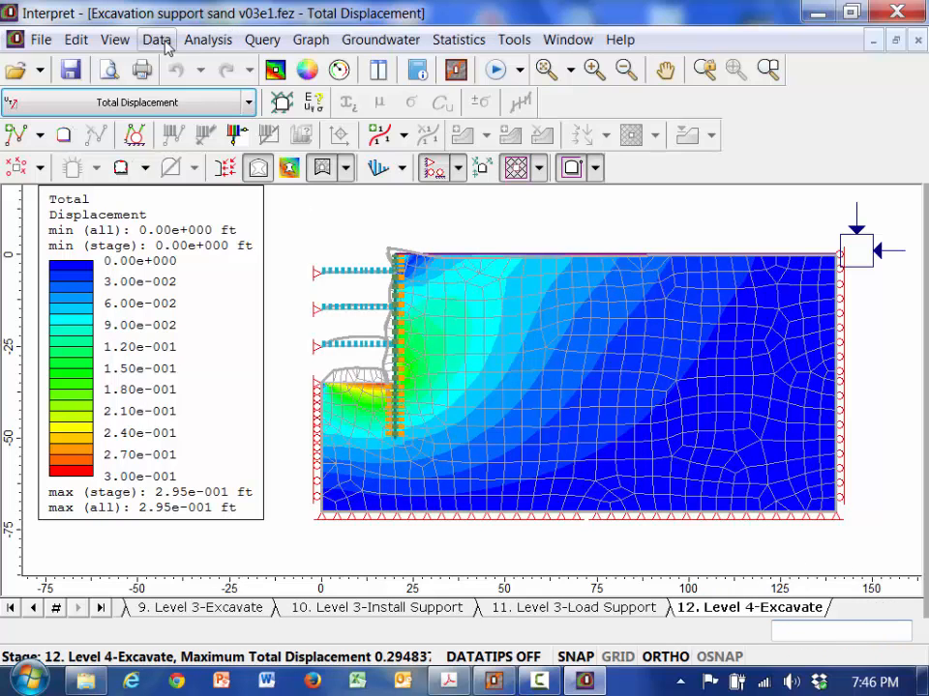
Enlarge the excavation, its supports and the facing wall in the Level 4-Excavate stage using window zooms
click(114, 39)
mouse_move(117, 71)
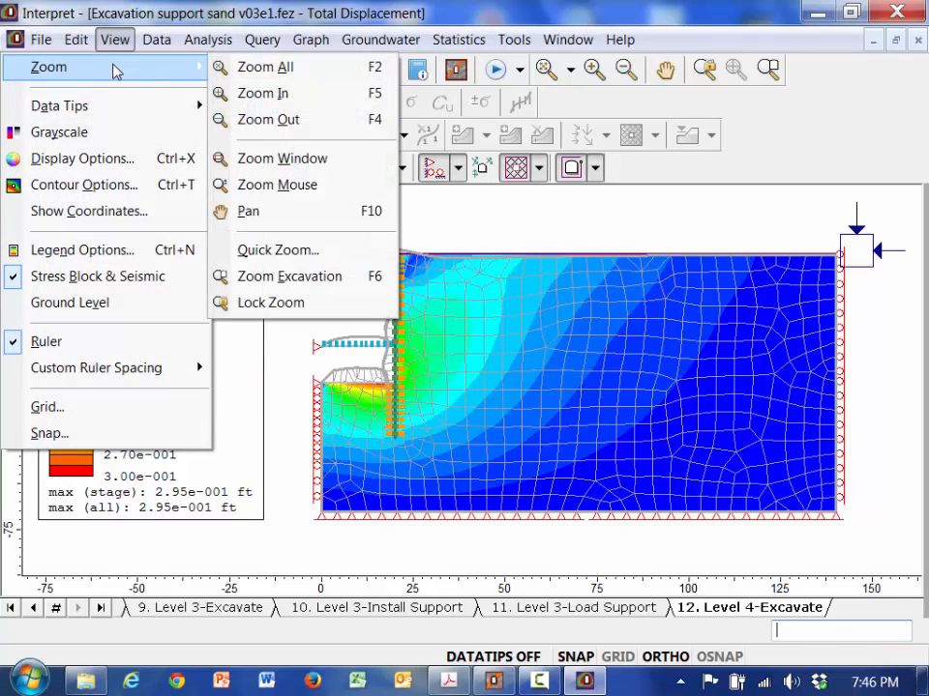
click(275, 157)
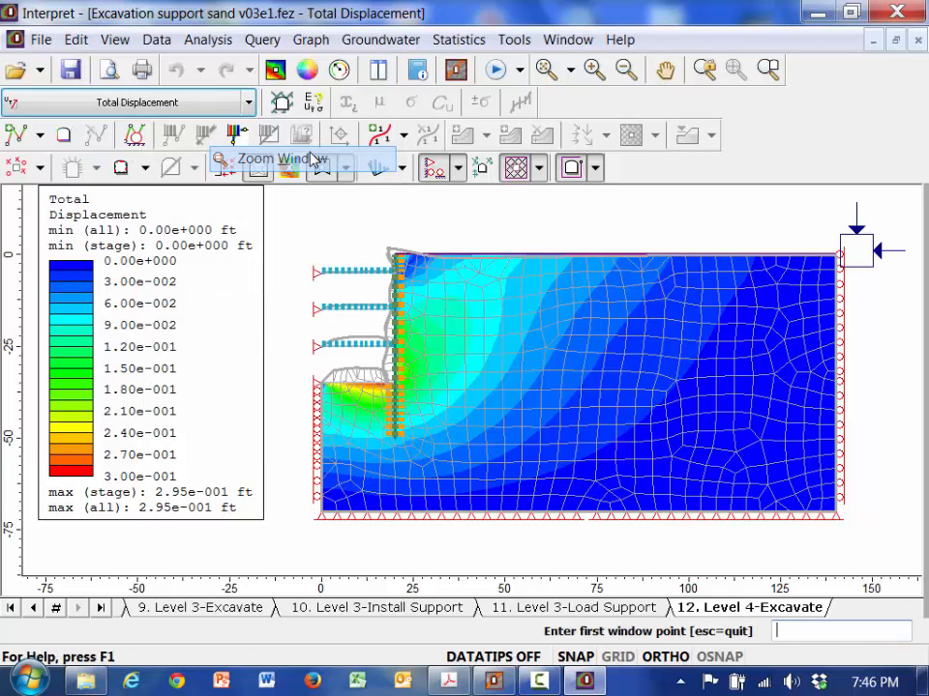
click(278, 196)
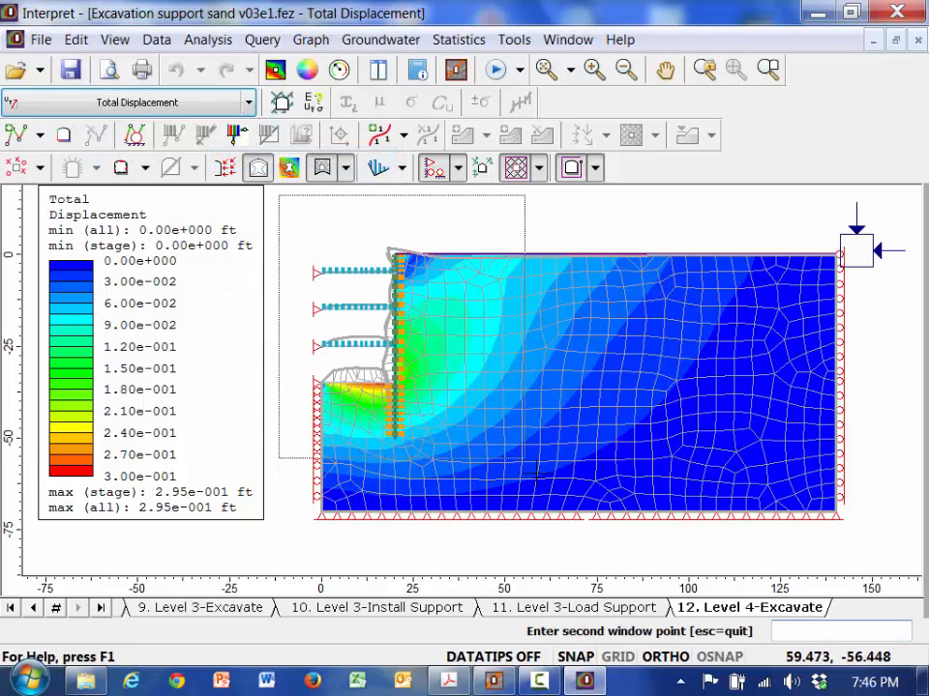
click(617, 554)
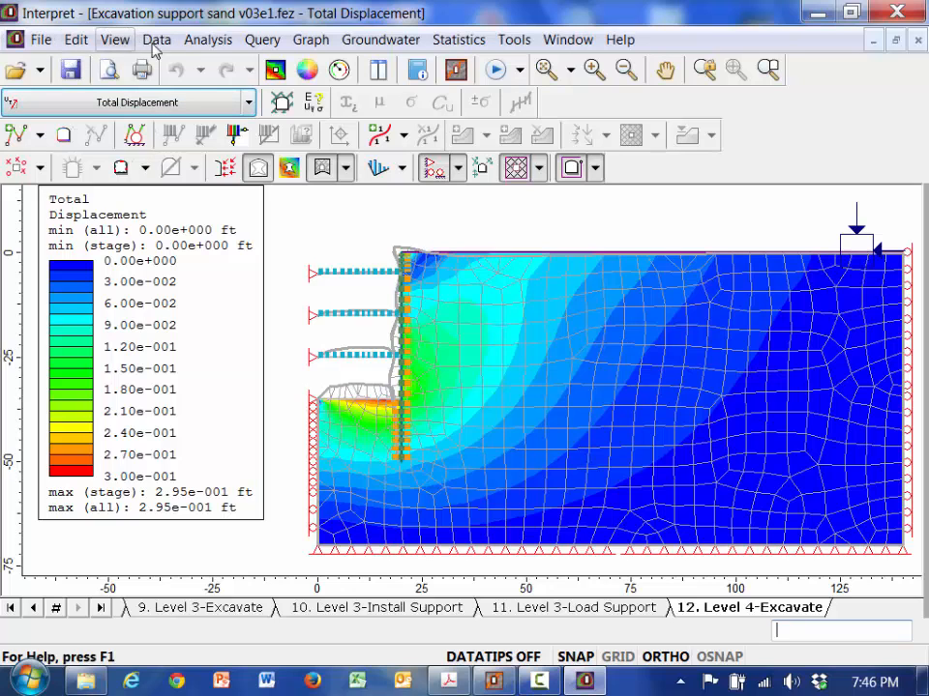
click(115, 39)
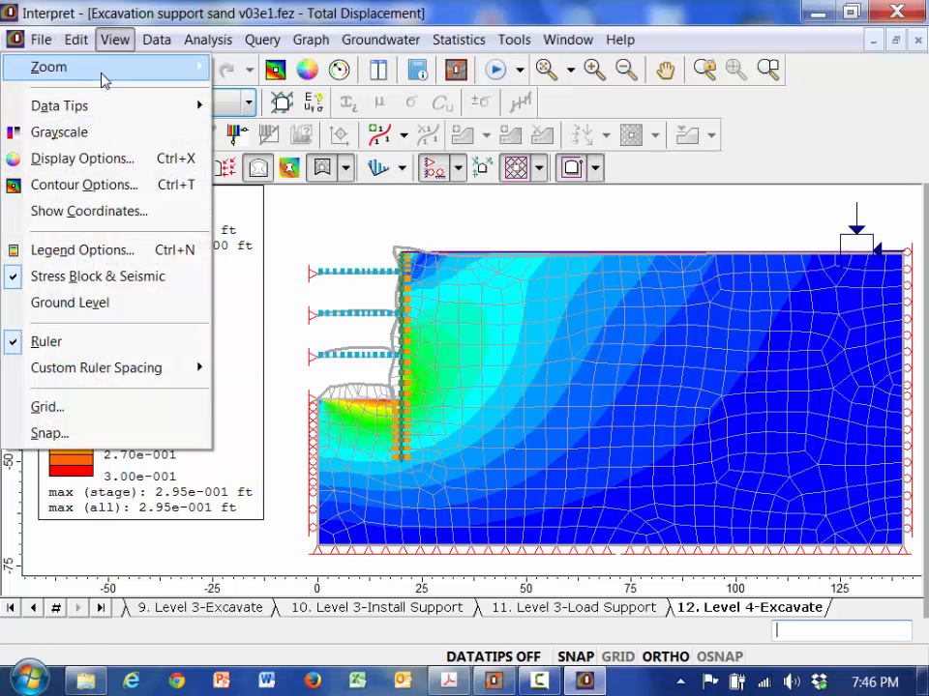
mouse_move(104, 80)
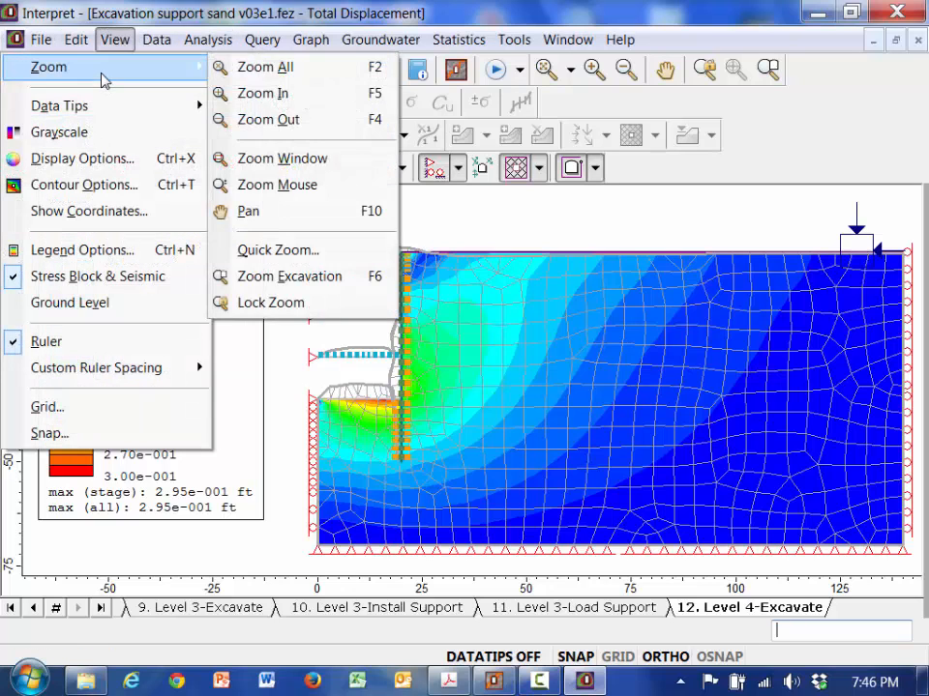
click(242, 160)
click(292, 224)
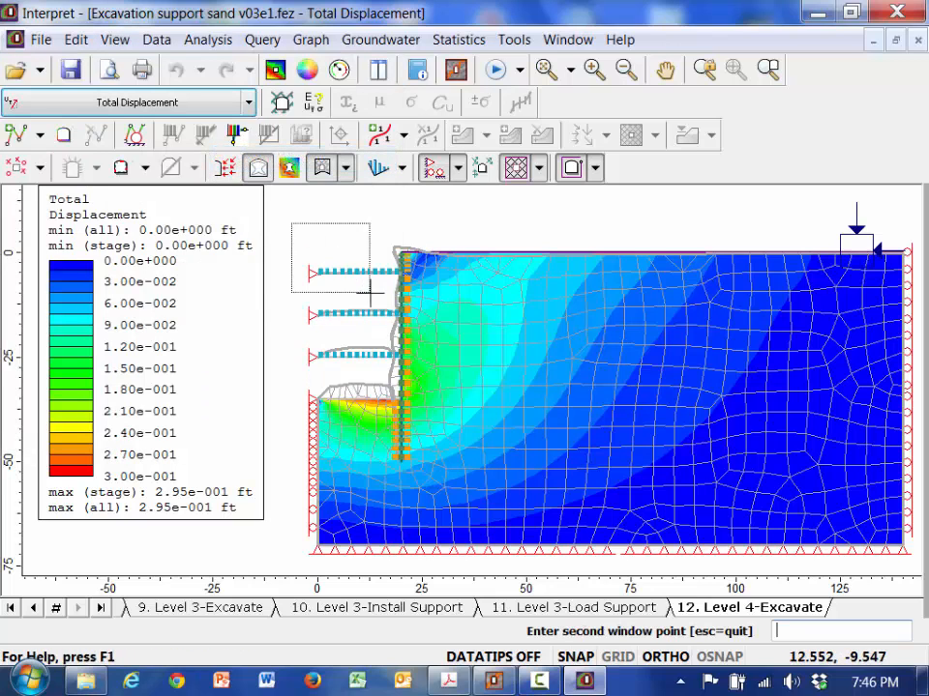
click(507, 558)
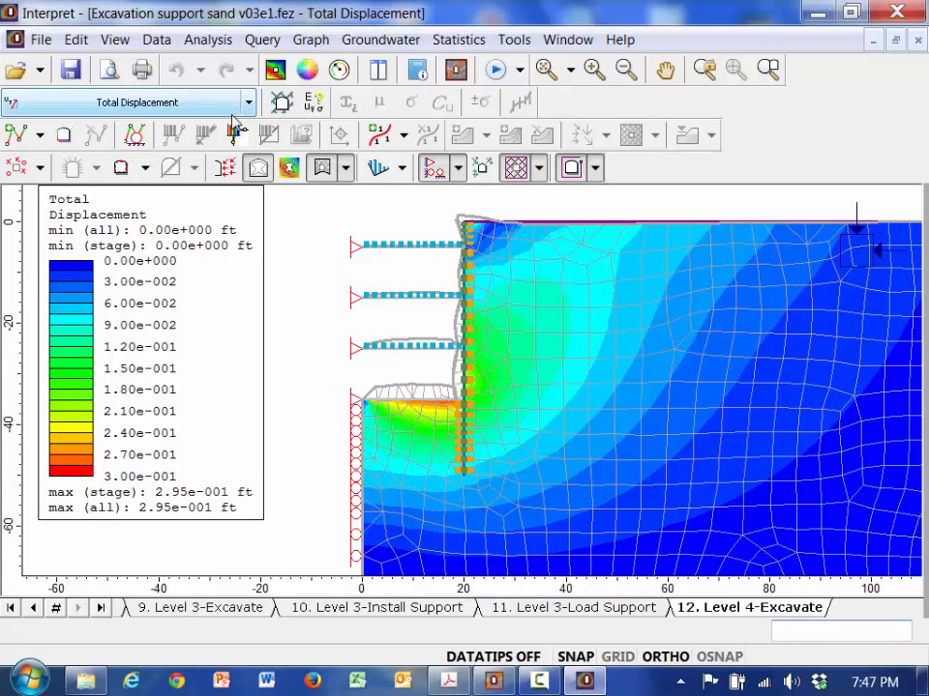
Graph the axial force against distance along the uppermost strut for stages 4 (Level 1-Install Support) through 12 (Level 4-Excavate)
right_click(413, 250)
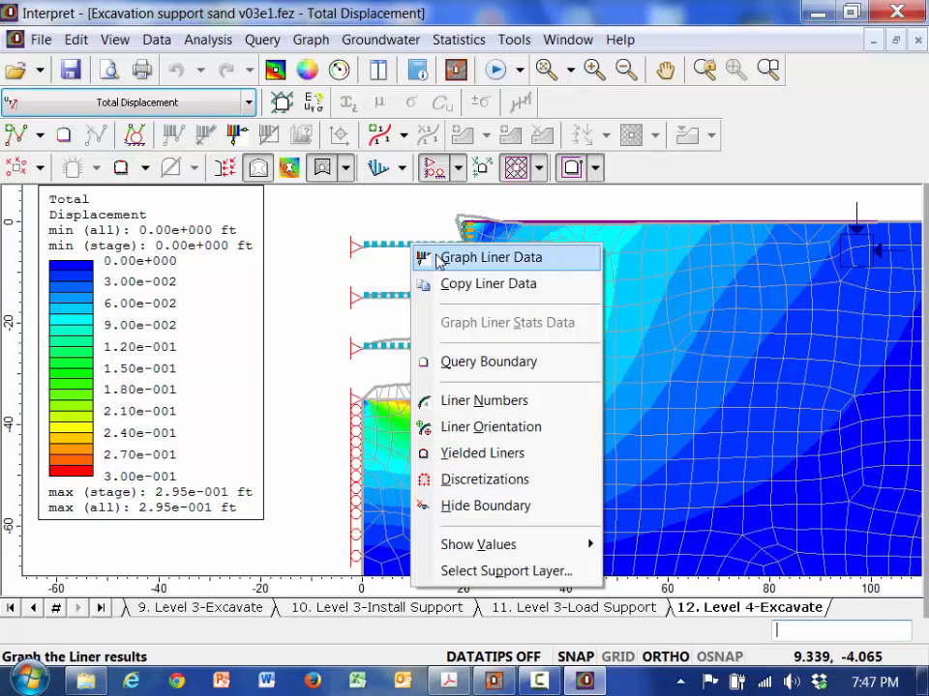
click(436, 259)
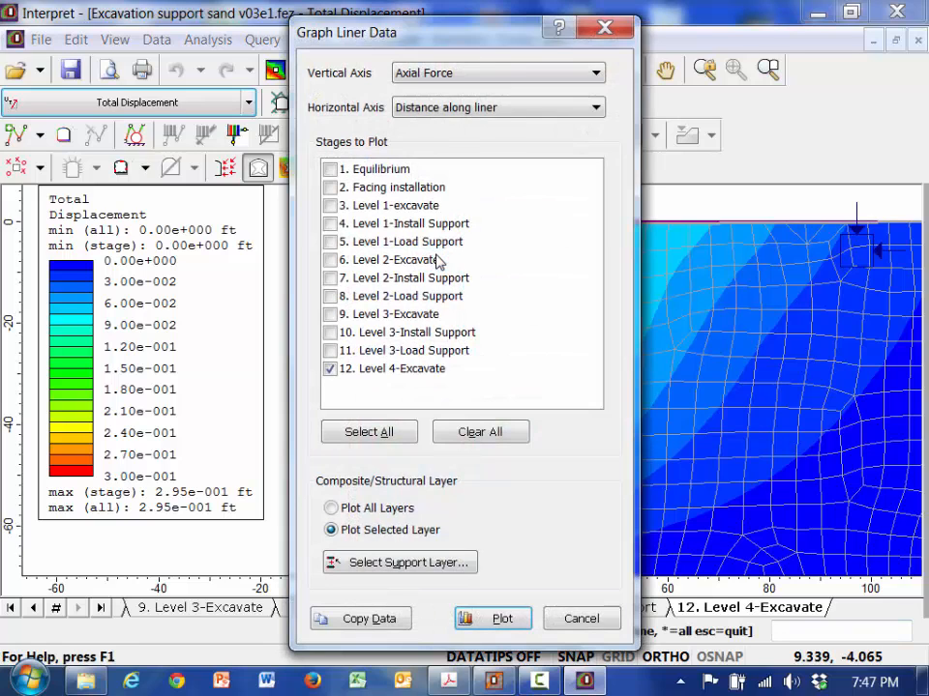
click(596, 74)
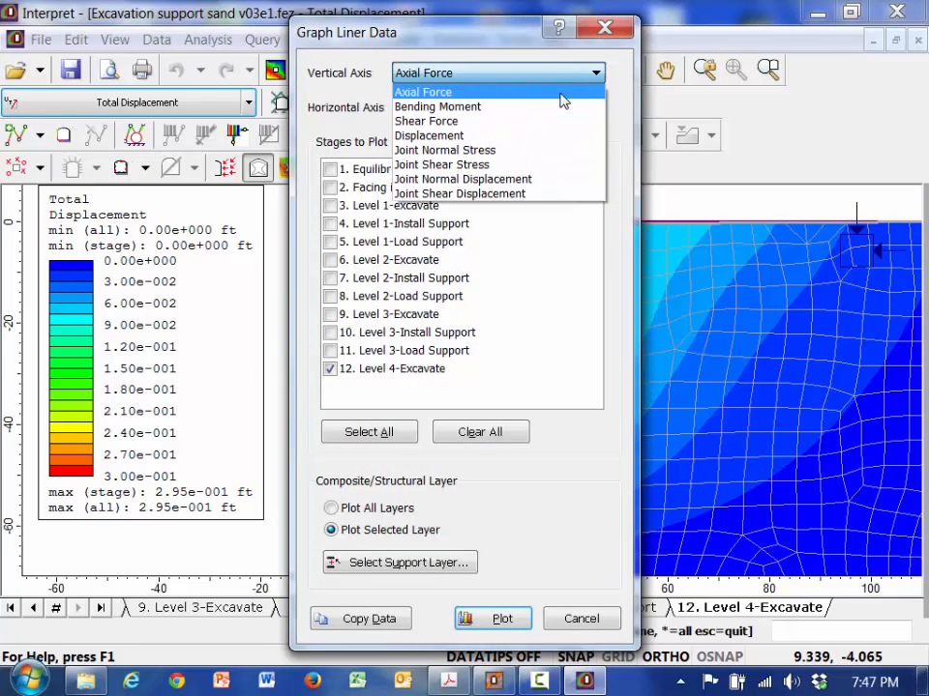
click(563, 96)
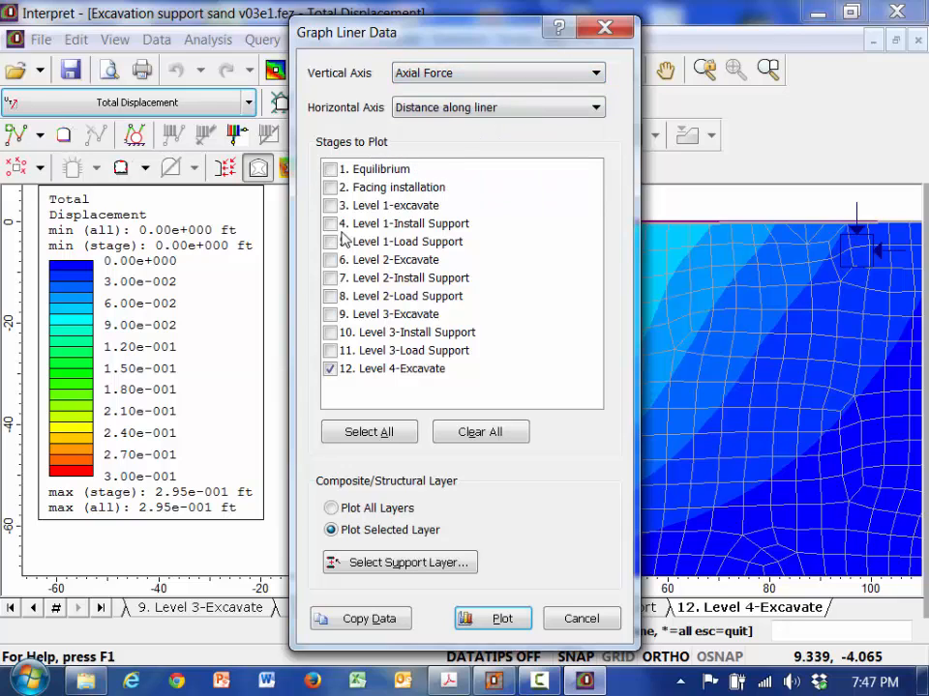
click(362, 431)
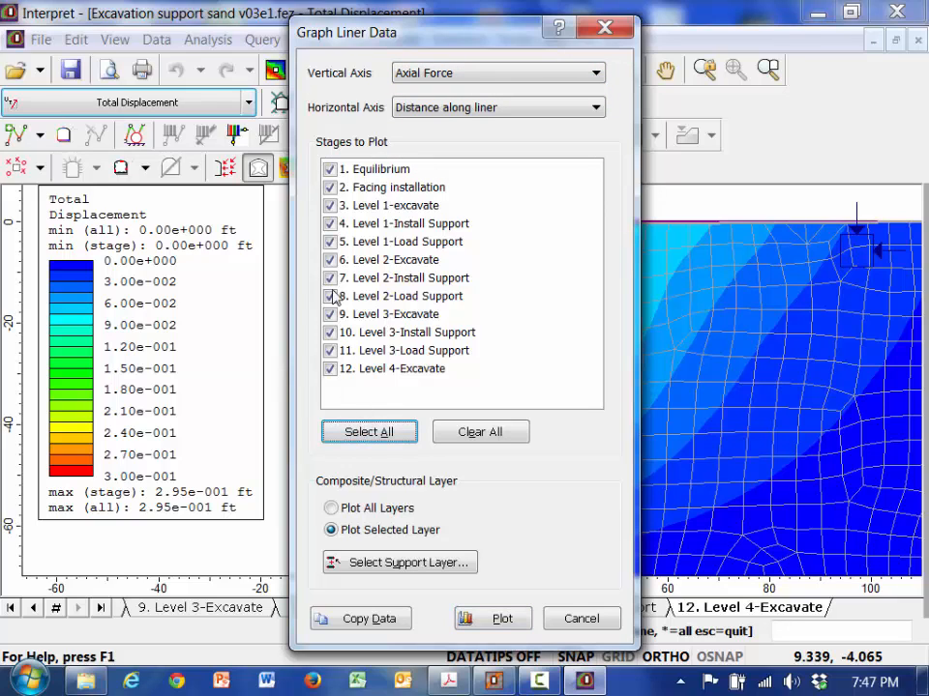
click(331, 170)
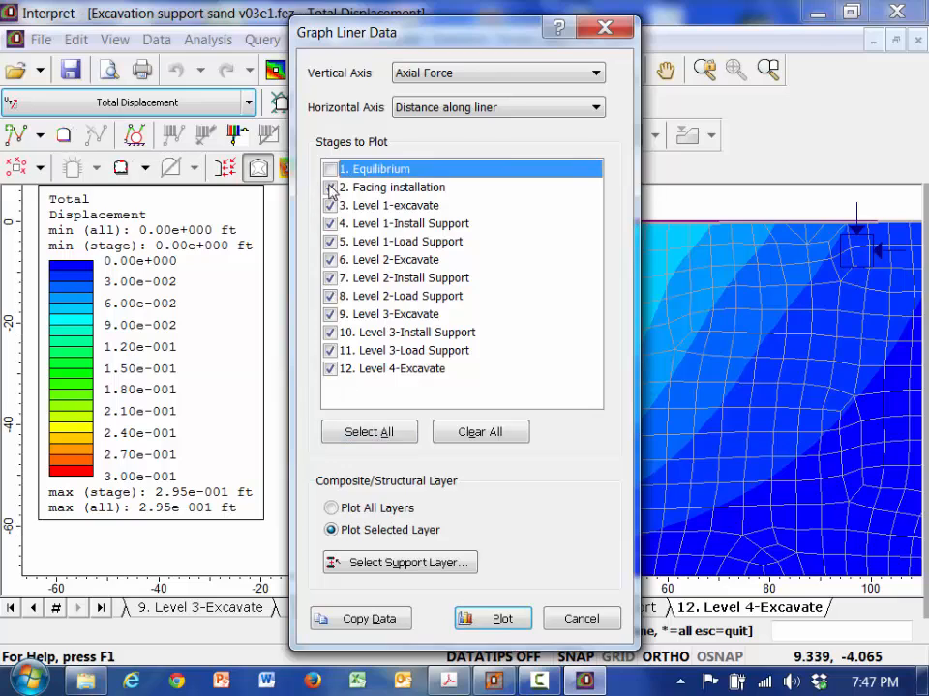
click(331, 189)
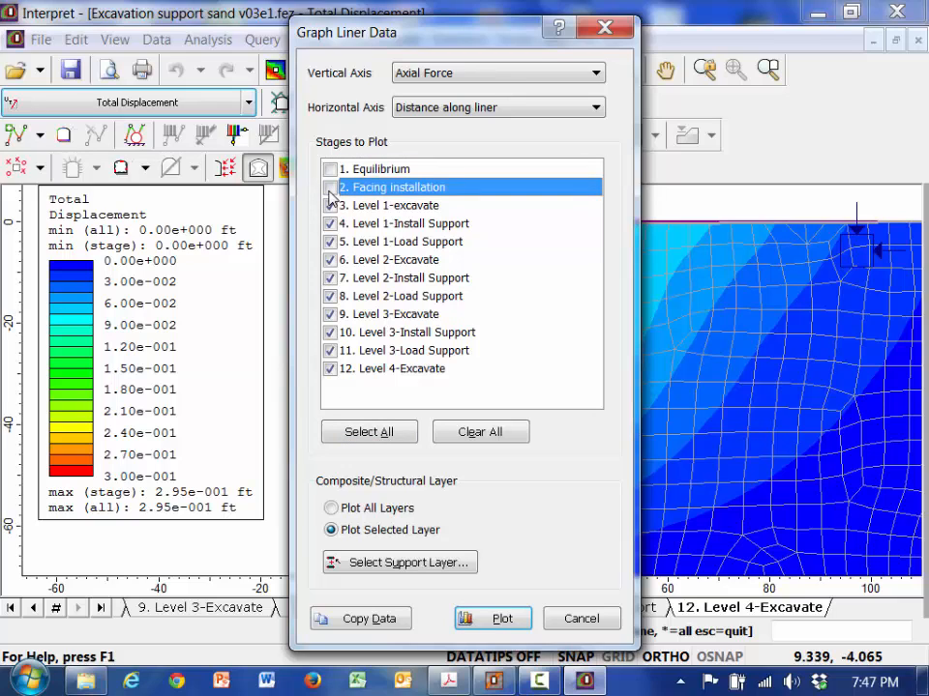
click(330, 207)
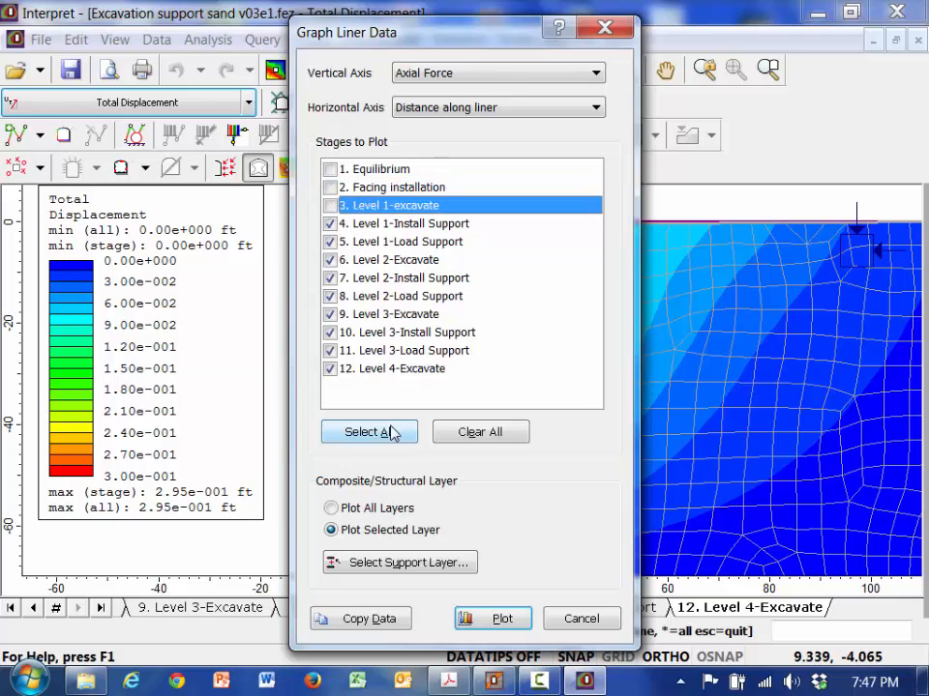
click(463, 619)
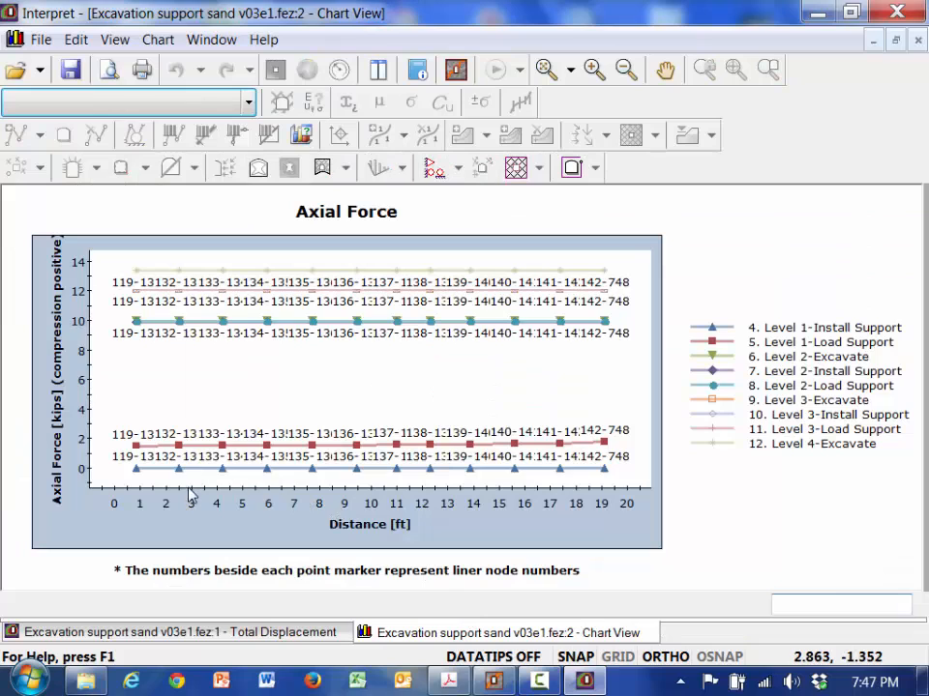
mouse_move(268, 477)
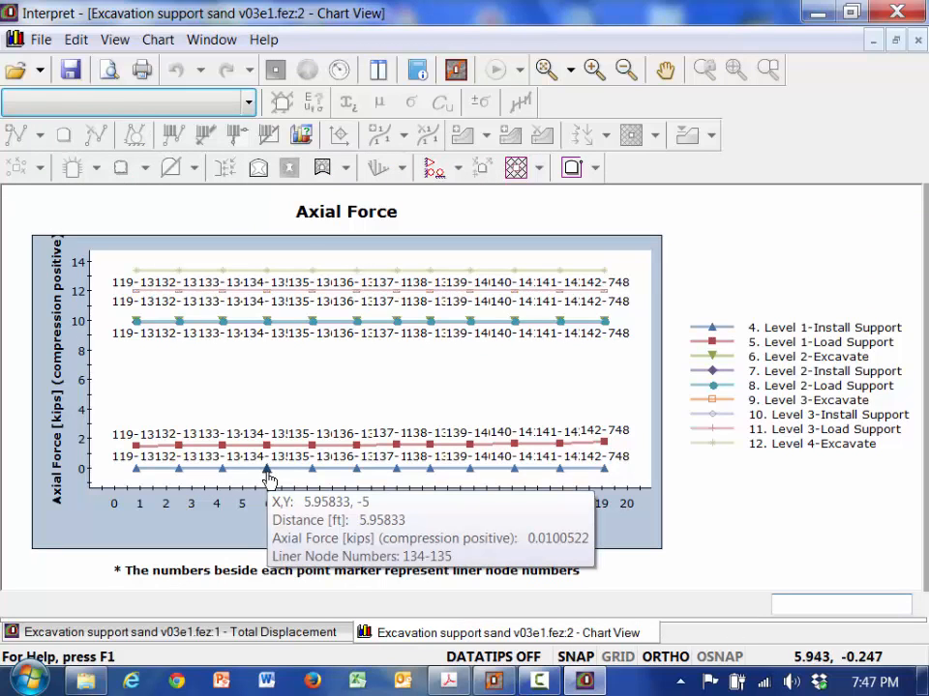
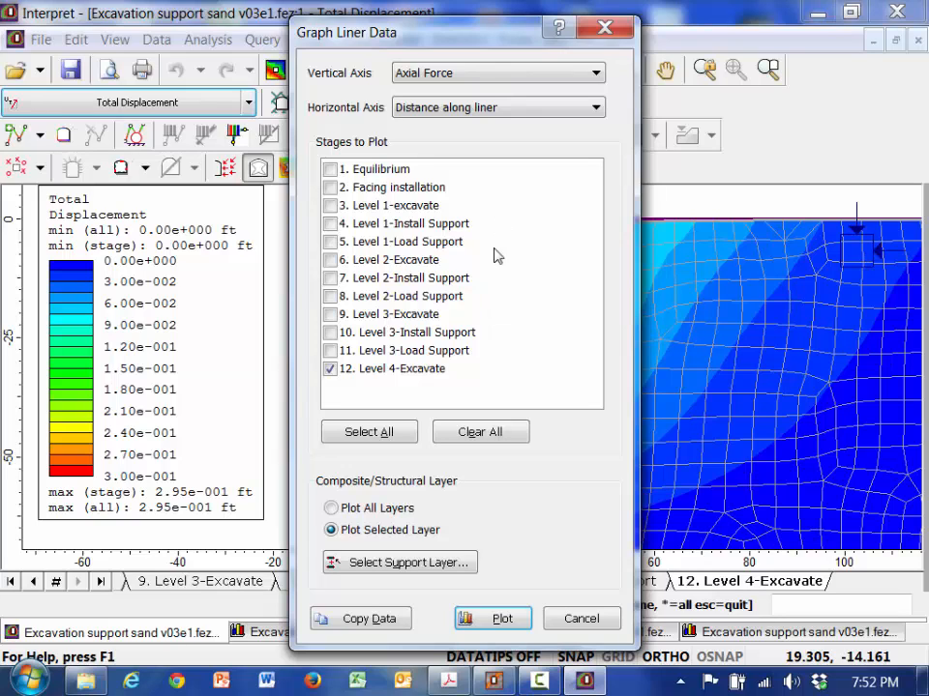
Graph the facing wall liner's bending moment against distance along the liner for stages 3 (Level 1-excavate) through 12 (Level 4-Excavate)
click(597, 73)
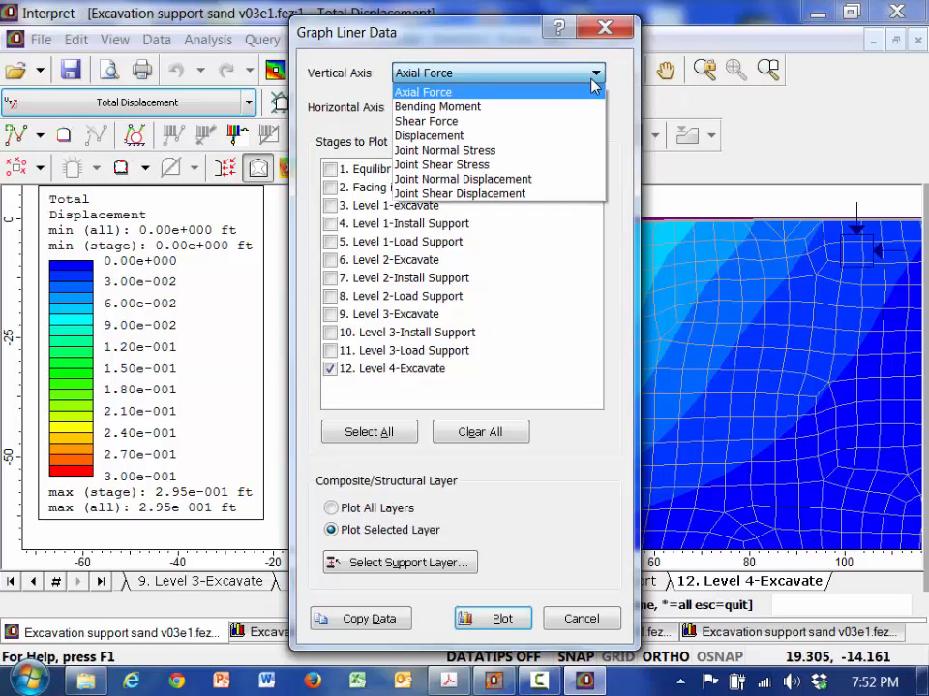
click(578, 107)
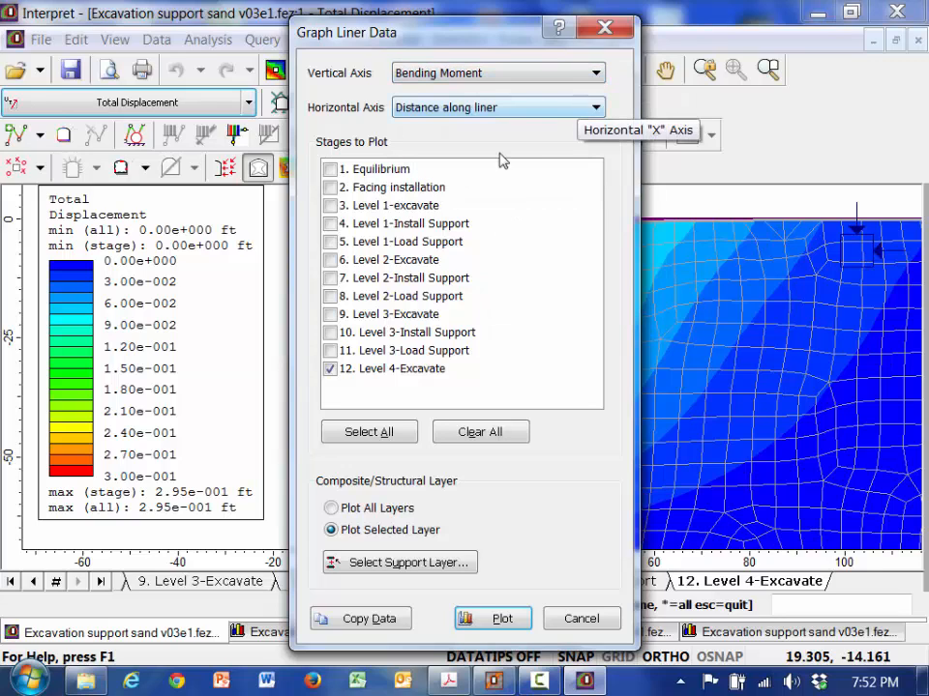
click(366, 436)
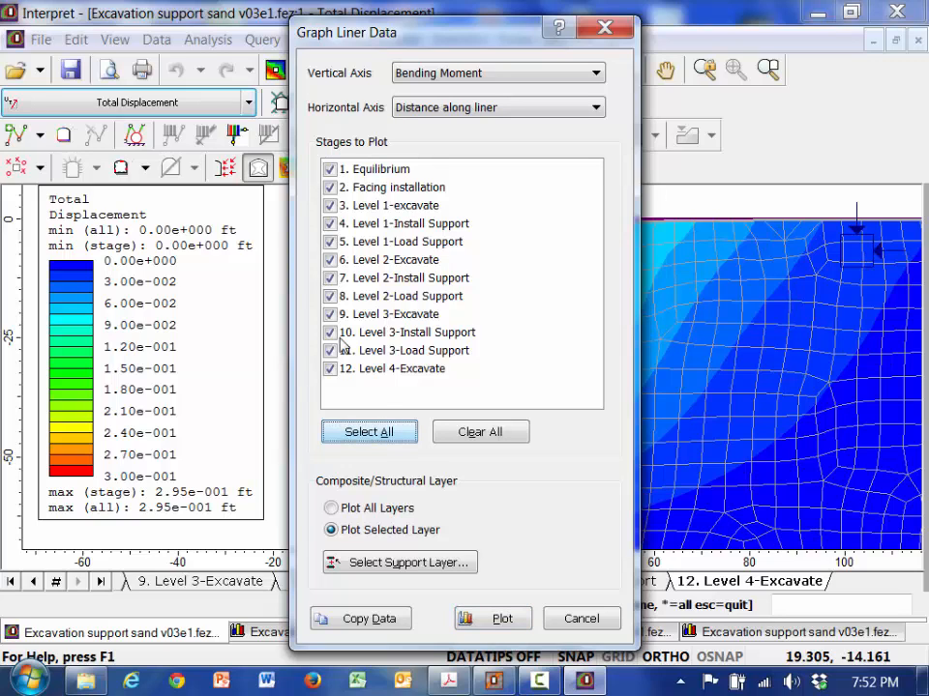
click(340, 170)
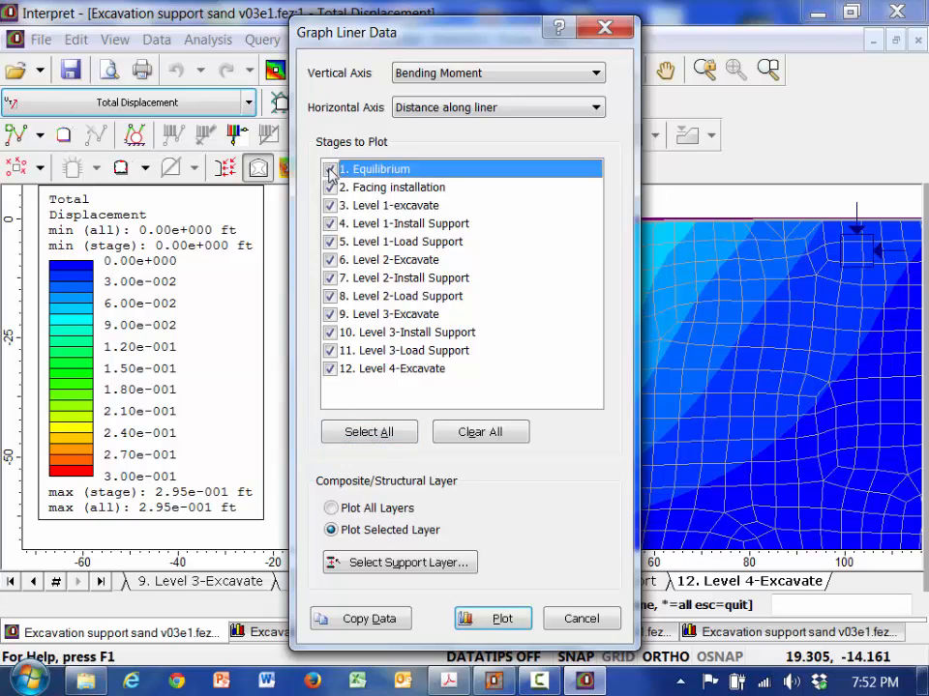
click(331, 170)
click(330, 187)
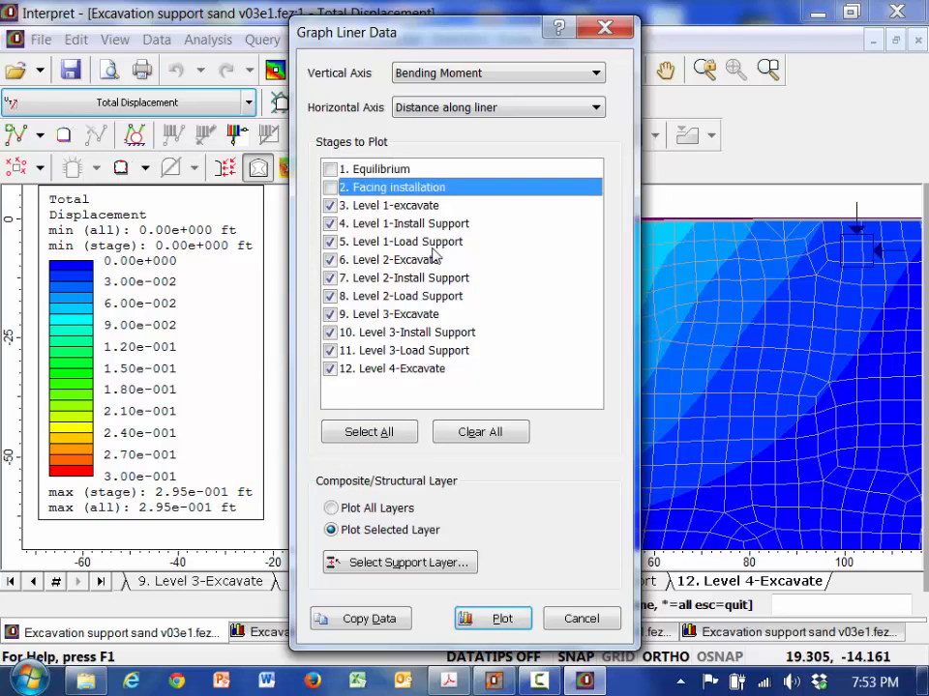
click(502, 621)
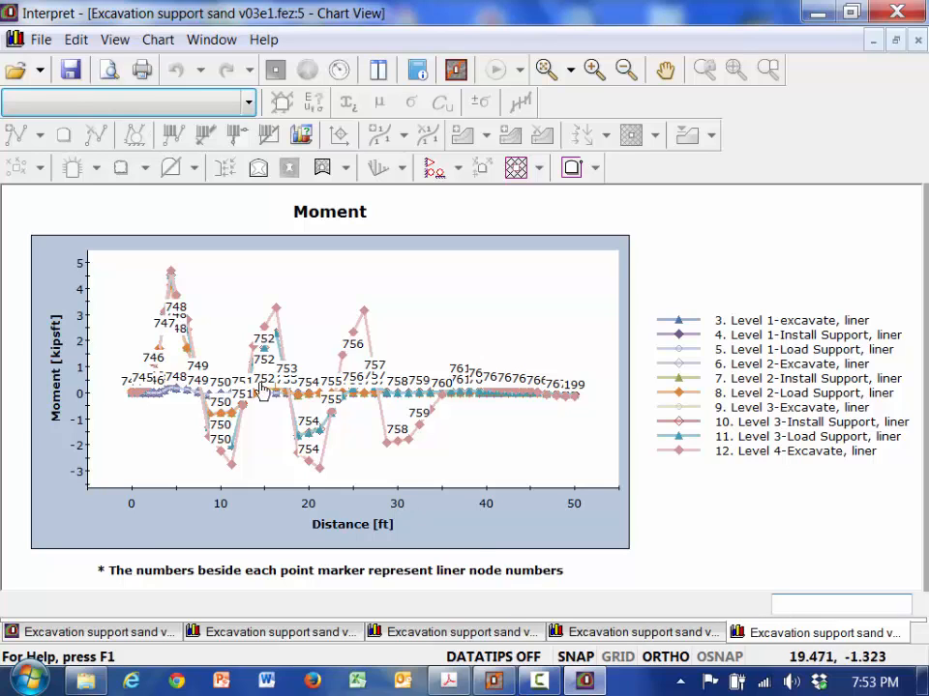
mouse_move(171, 276)
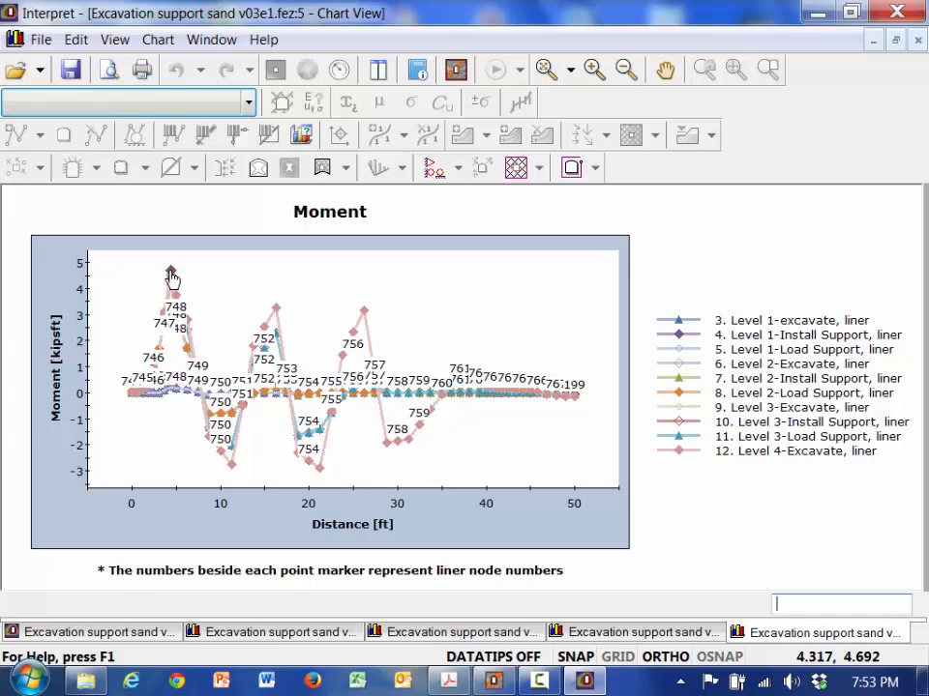
Graph the facing wall liner's displacement against distance along the liner for the Level 4-Excavate stage only
click(84, 632)
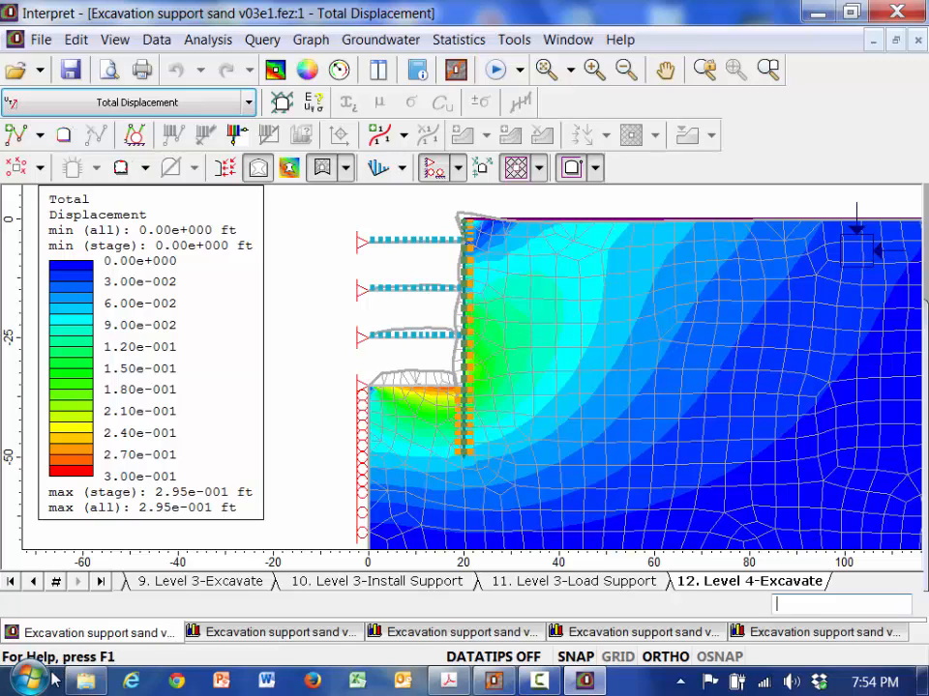
right_click(463, 366)
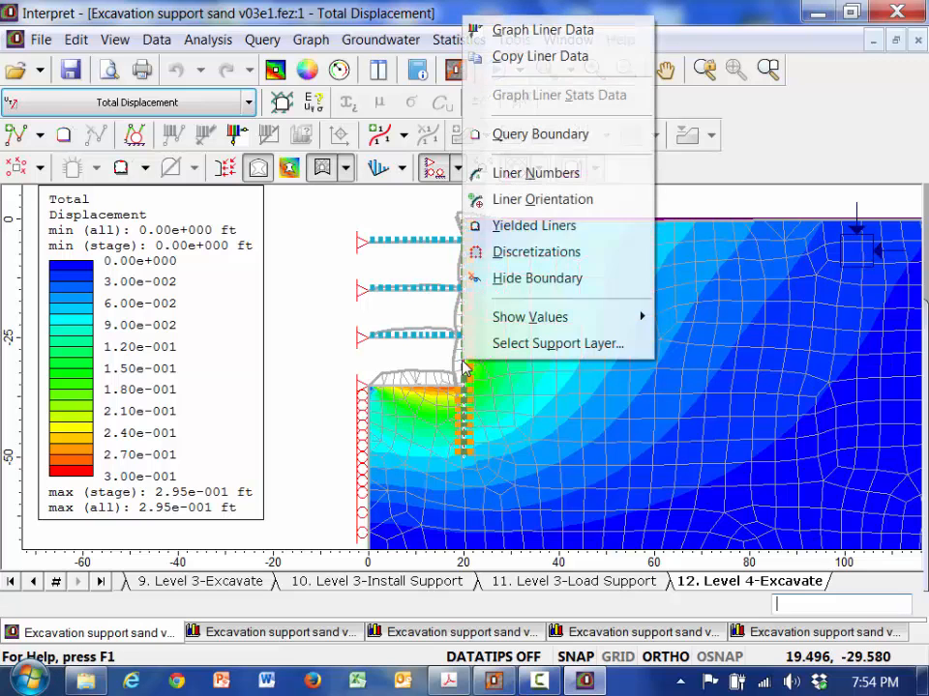
click(547, 30)
key(Return)
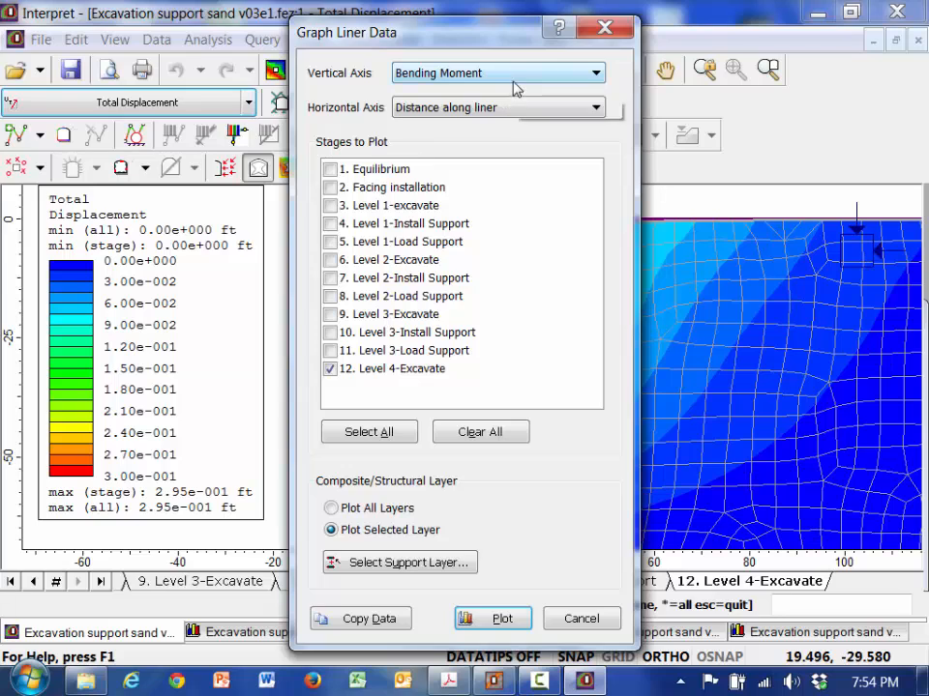
click(510, 76)
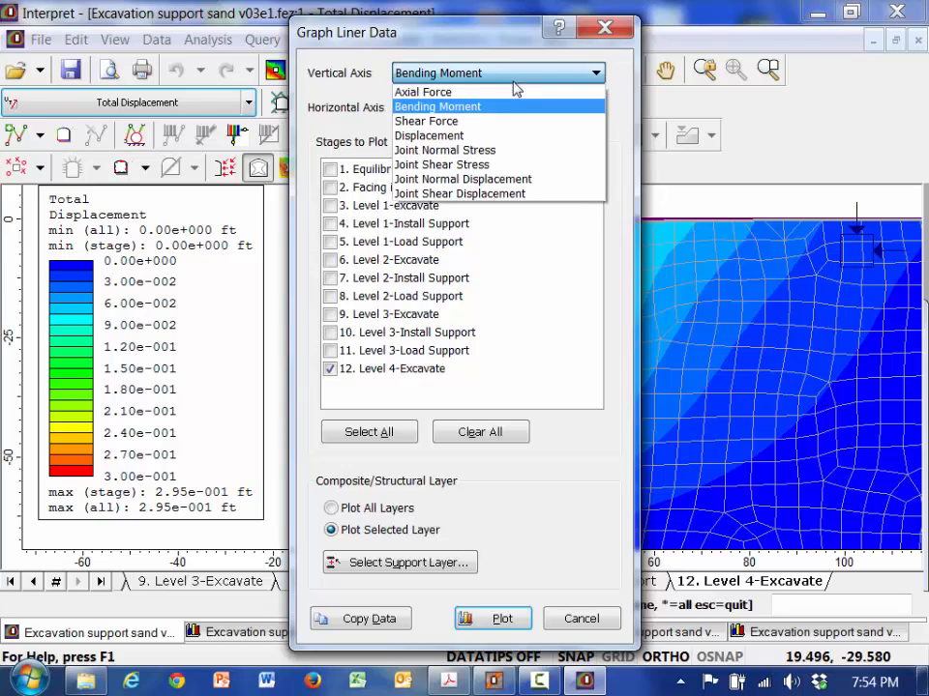
click(499, 135)
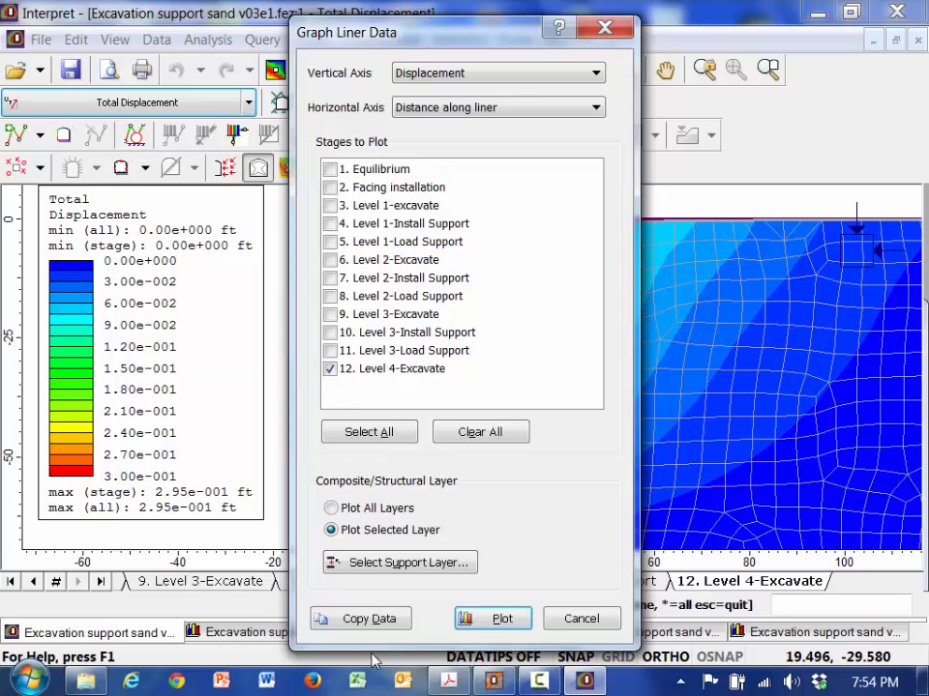
click(469, 624)
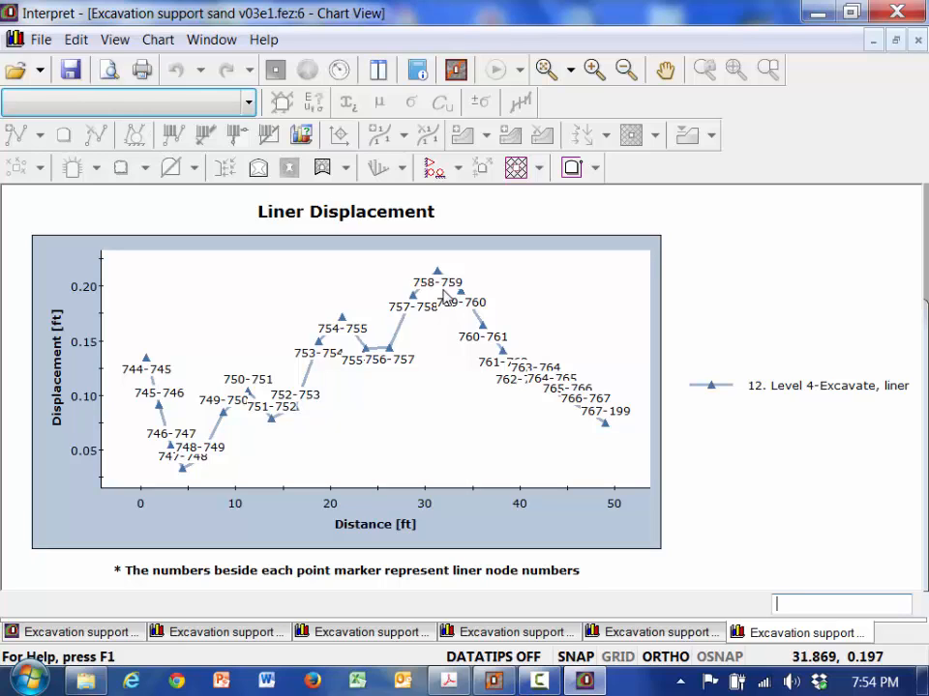
mouse_move(438, 273)
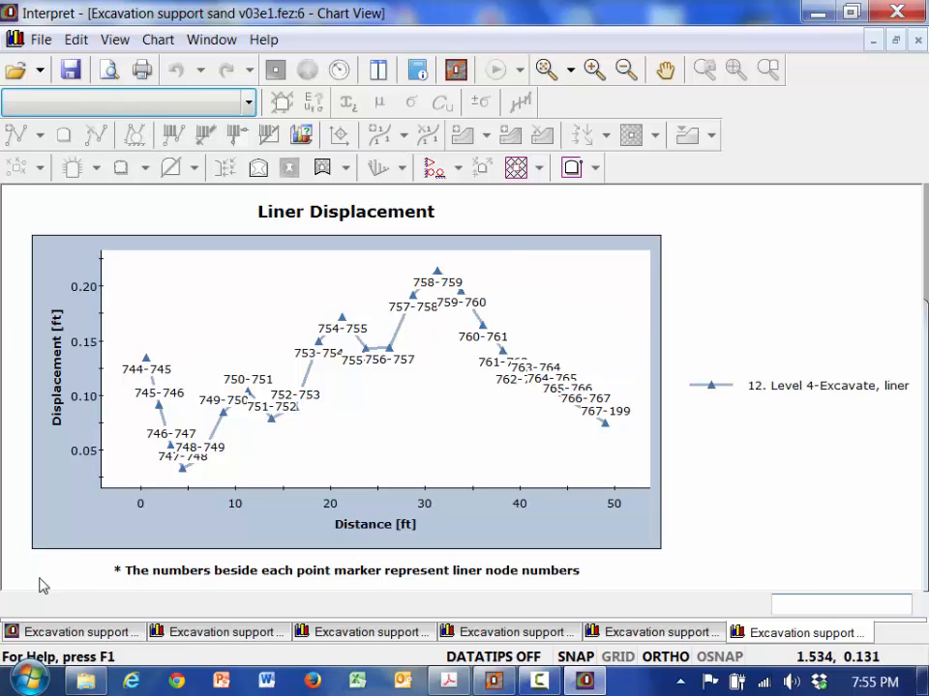
Return to the total displacement contours and reframe the view so the whole model lies clear of the legend
click(67, 632)
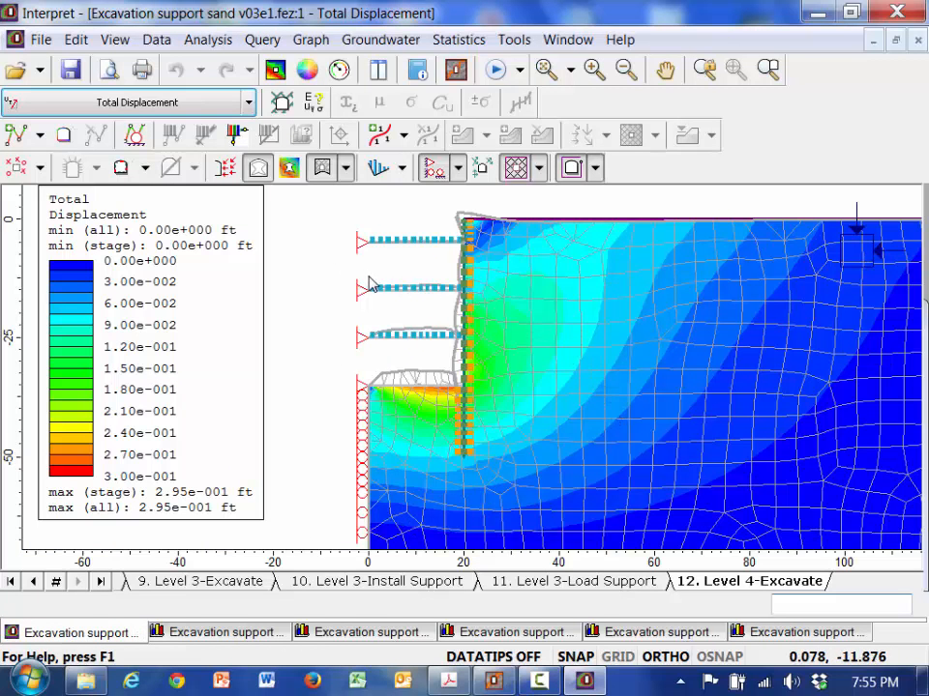
click(122, 44)
mouse_move(114, 77)
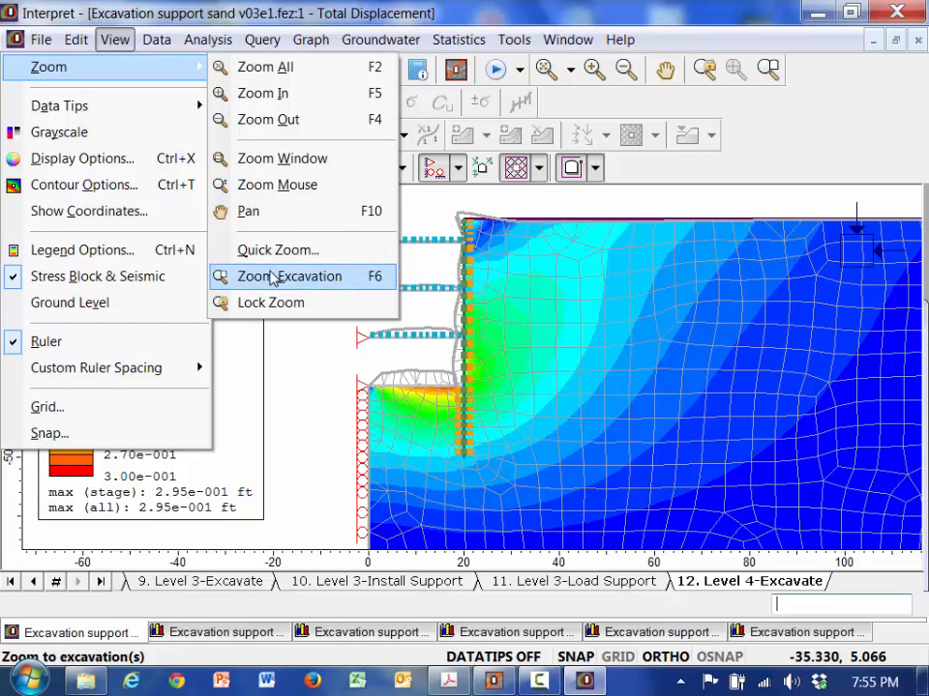
click(284, 67)
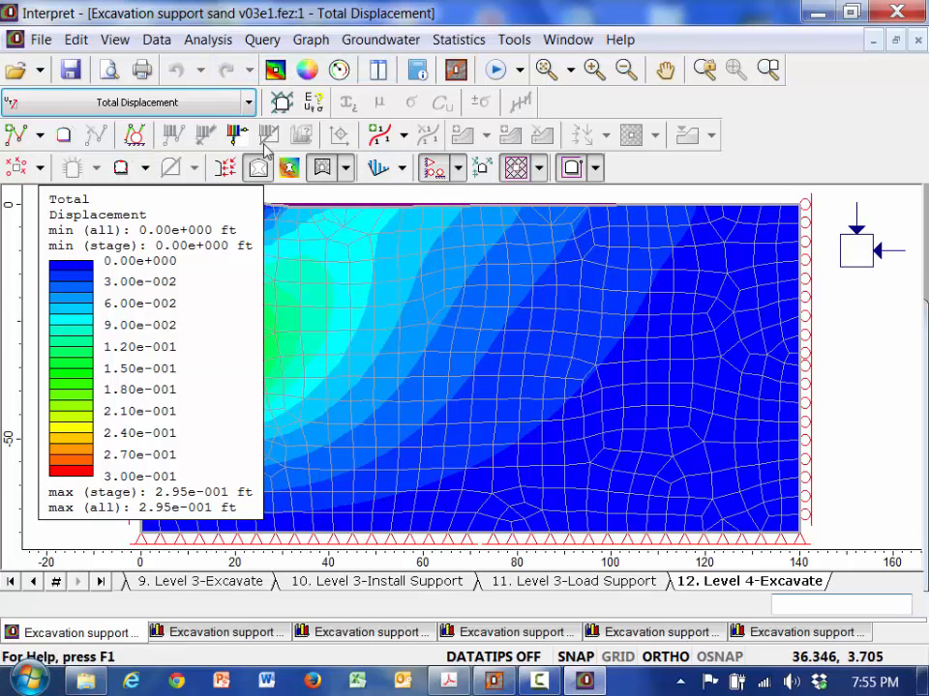
click(115, 39)
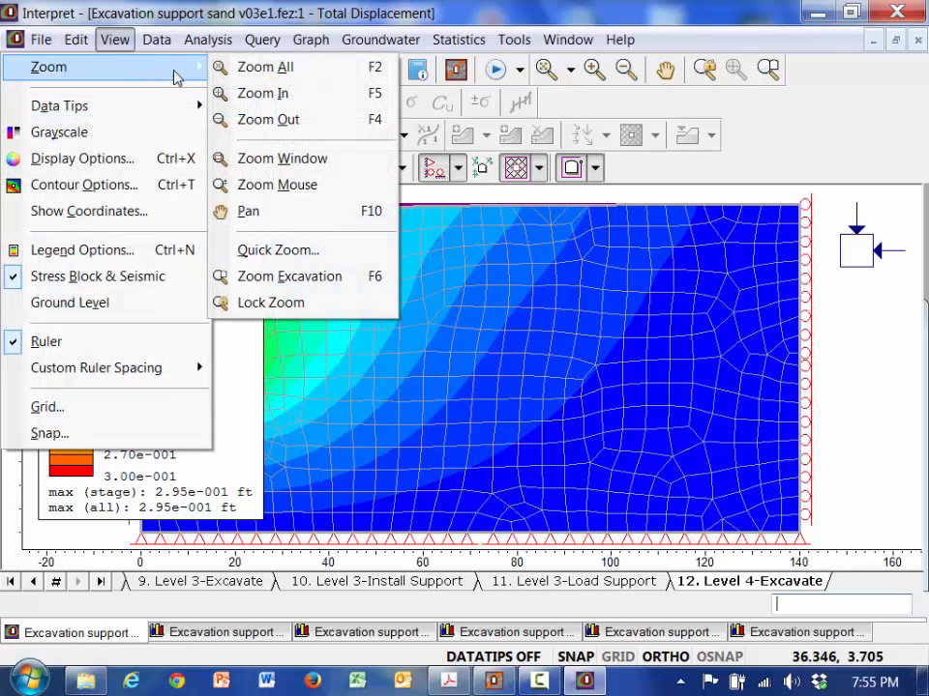
click(256, 93)
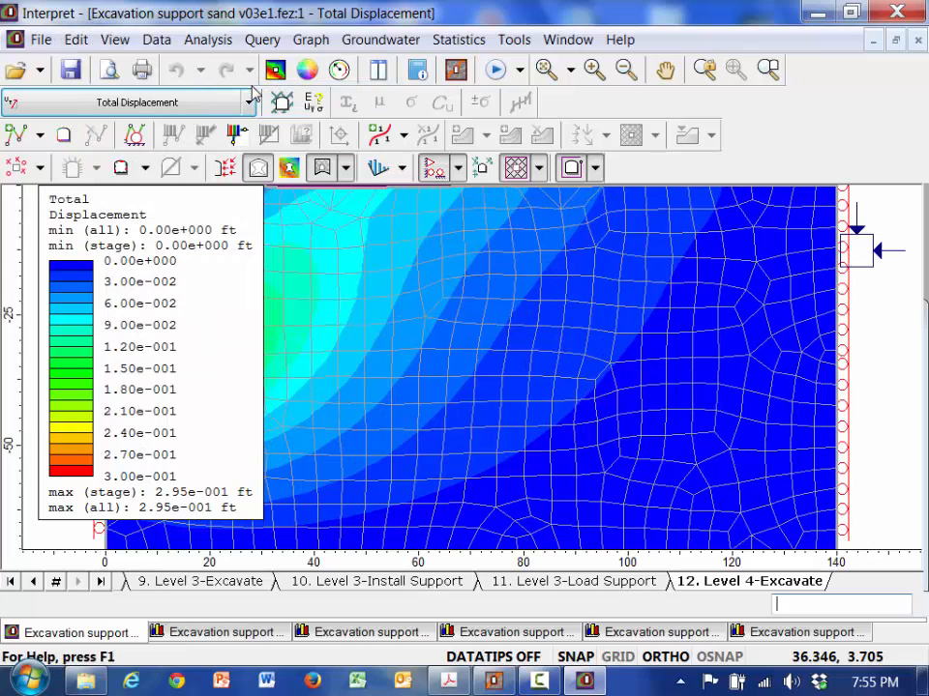
key(F4)
key(F4)
key(F4)
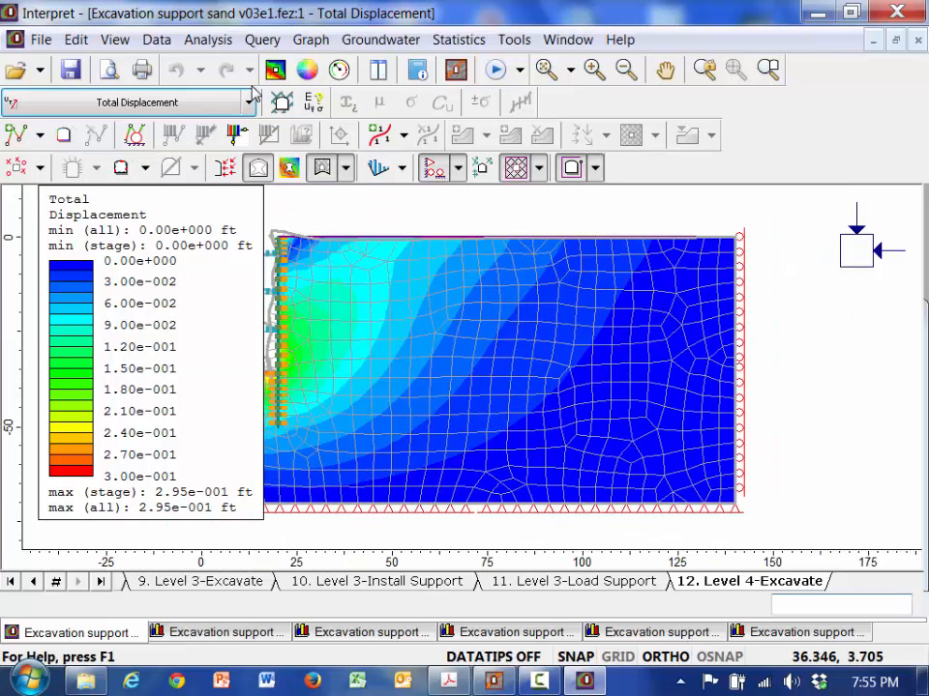
click(113, 44)
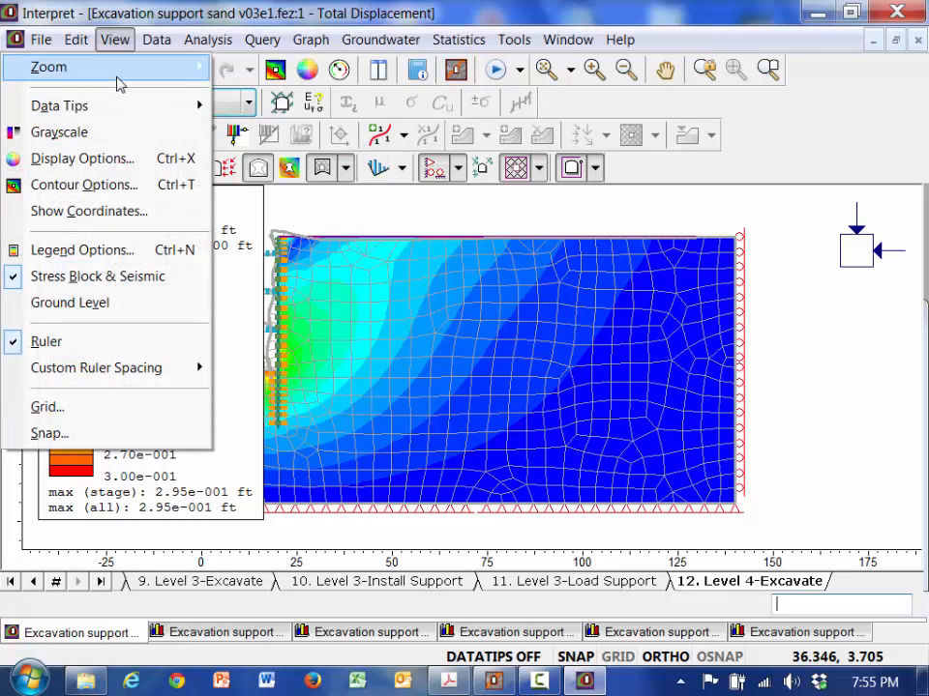
mouse_move(118, 84)
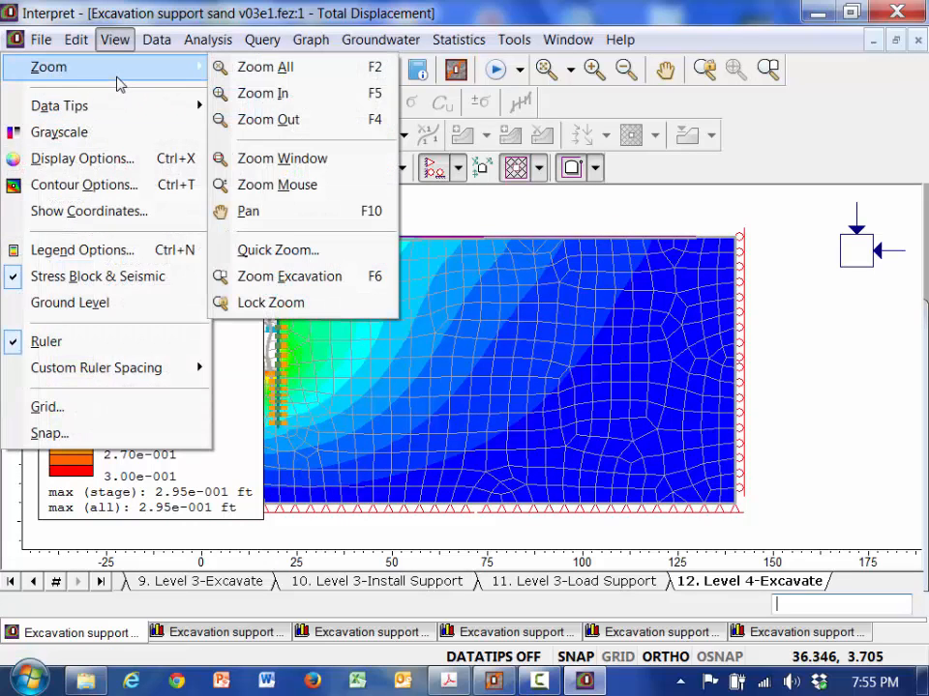
click(271, 211)
drag(342, 259, 433, 271)
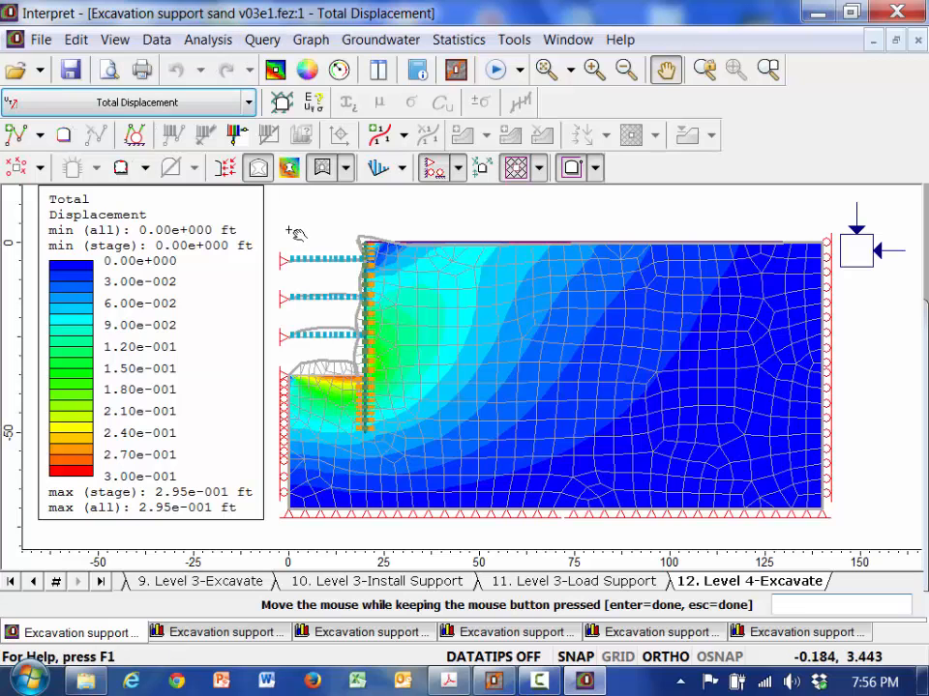
Add a material query along the ground surface from the wall top to the far model boundary, with 30 evenly spaced locations and queried values shown
click(264, 41)
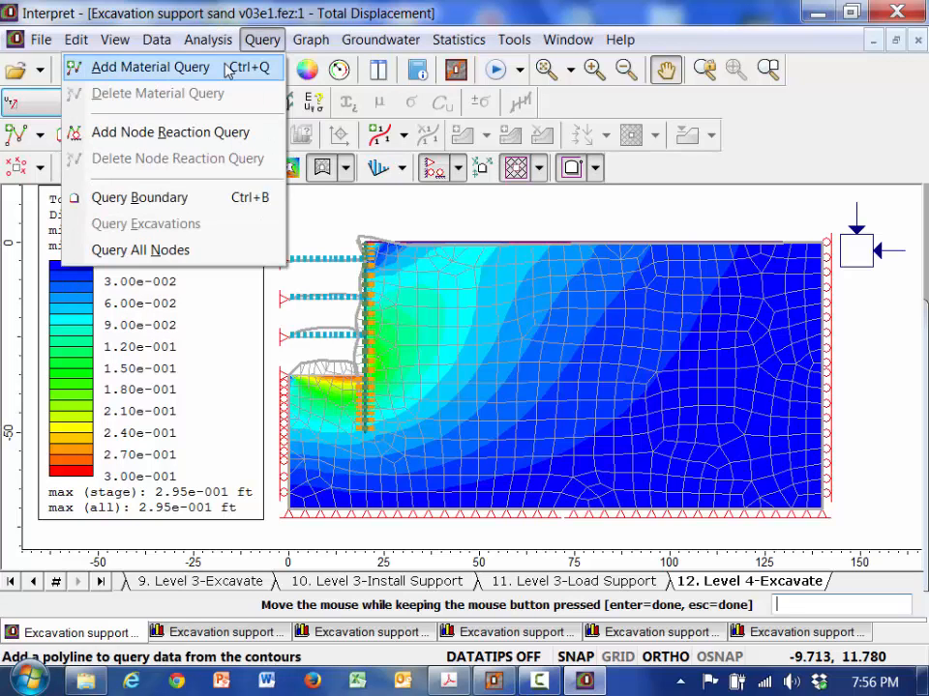
click(150, 66)
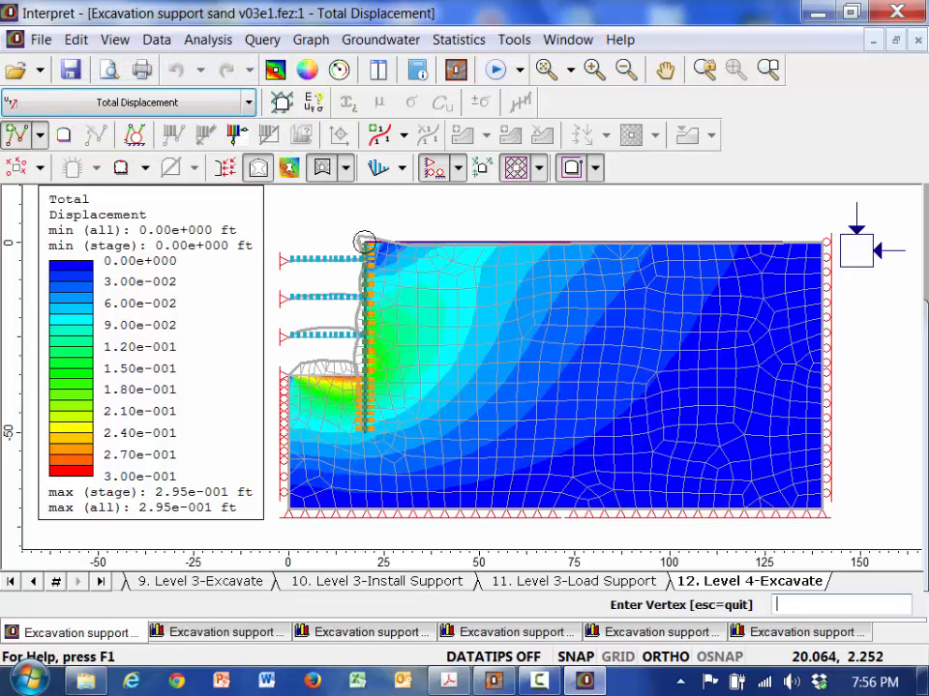
click(364, 240)
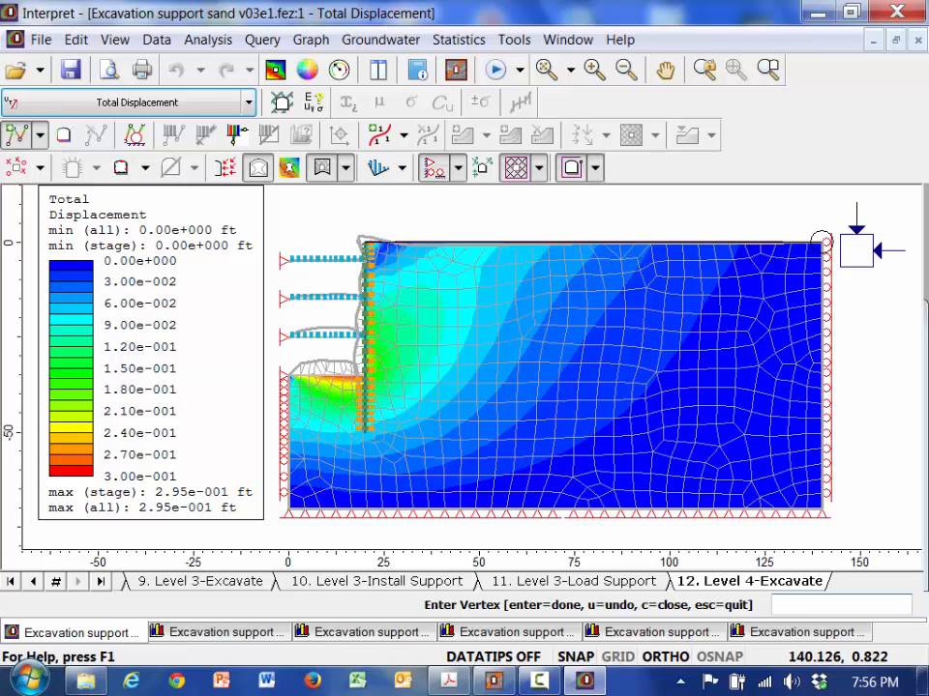
click(821, 241)
key(Return)
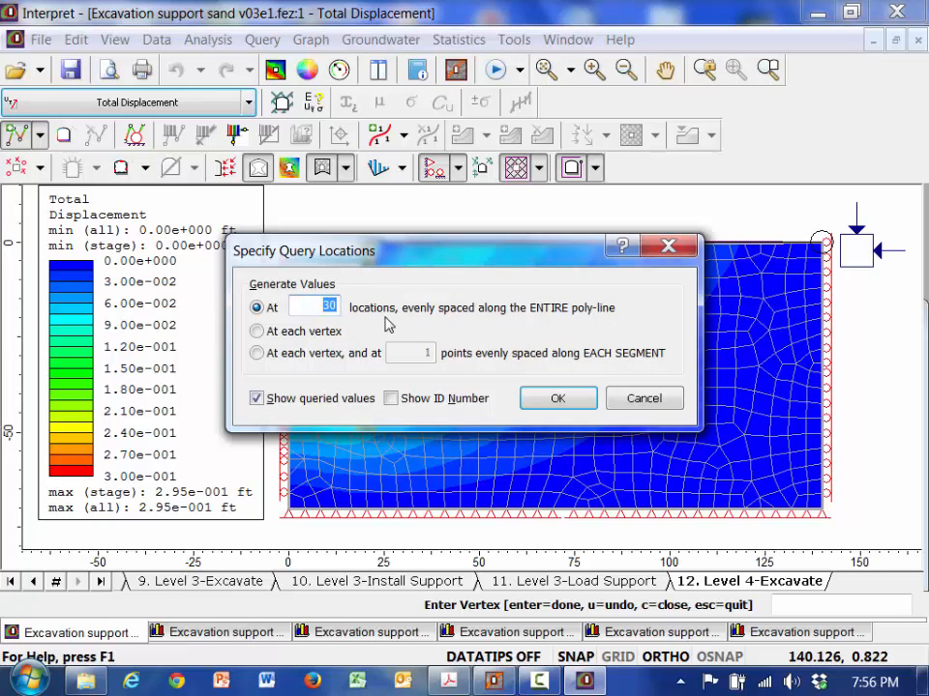
click(559, 398)
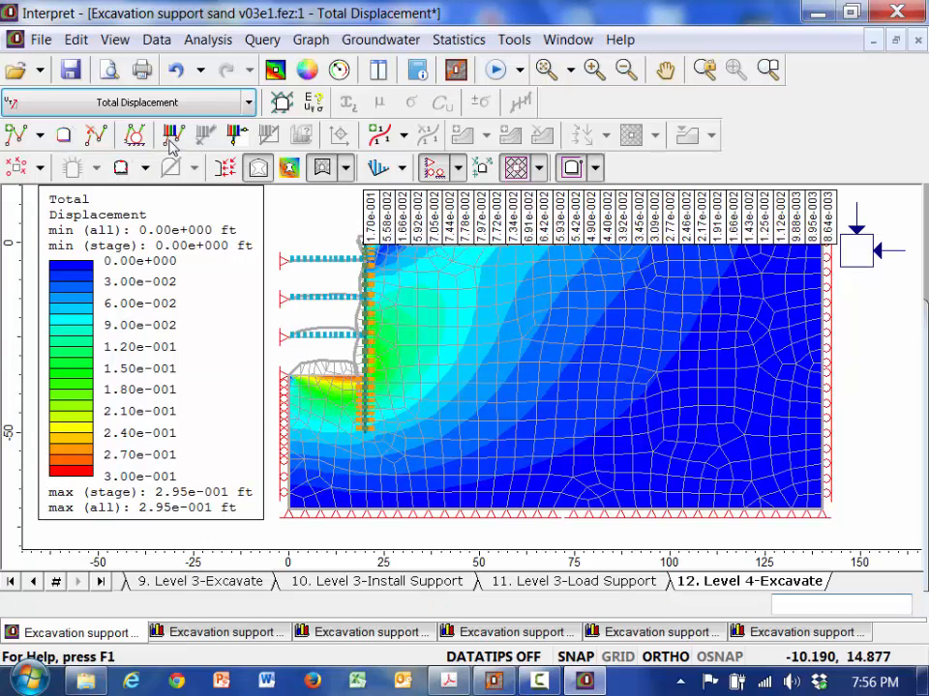
Change the contoured and queried result to the solid Vertical Displacement for the Level 4-Excavate stage
click(201, 108)
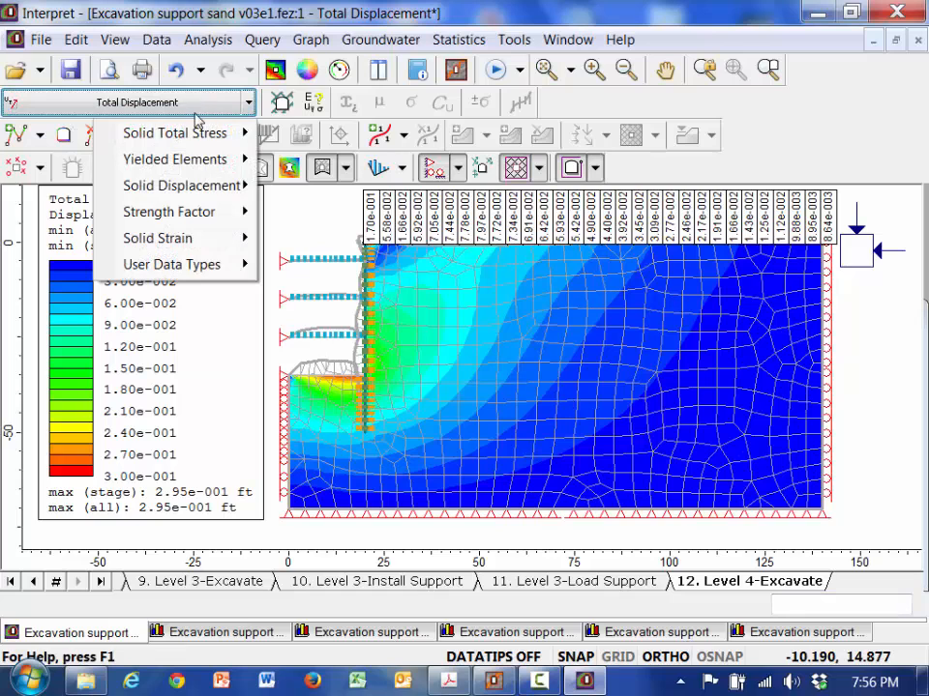
mouse_move(187, 193)
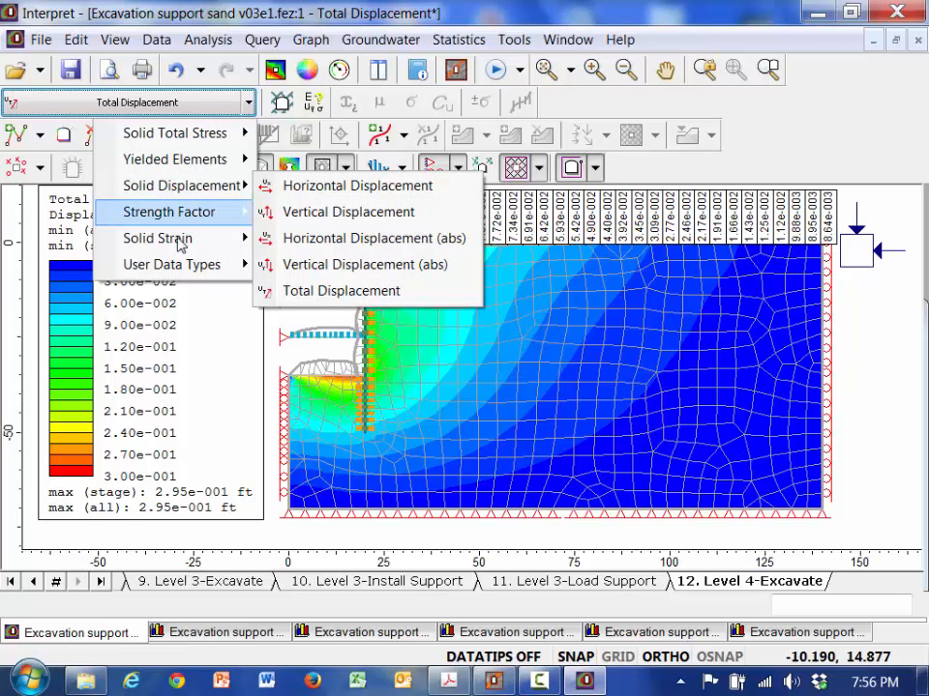
mouse_move(176, 242)
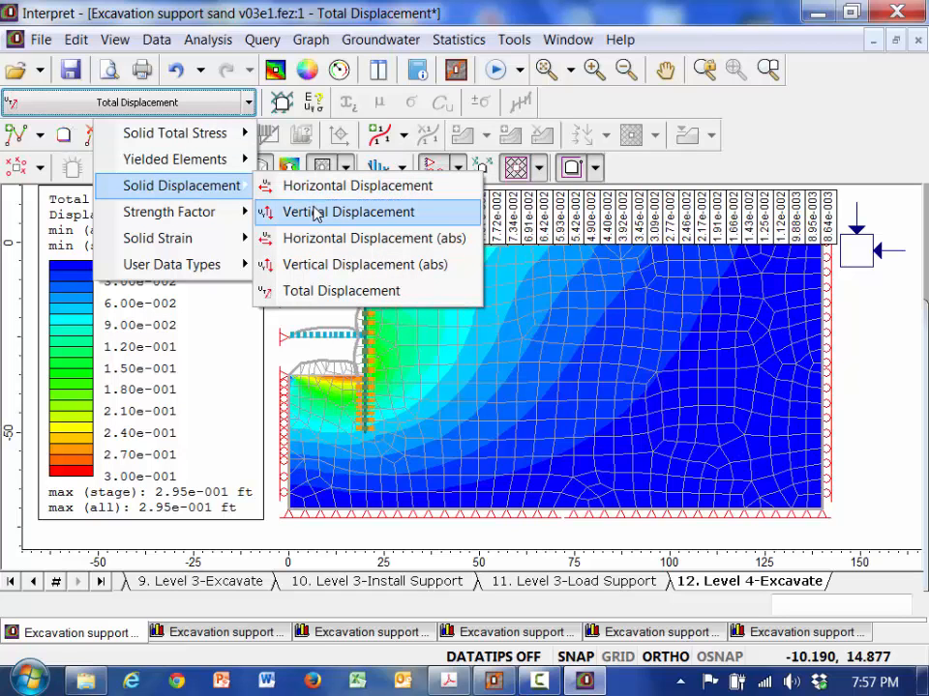
click(314, 214)
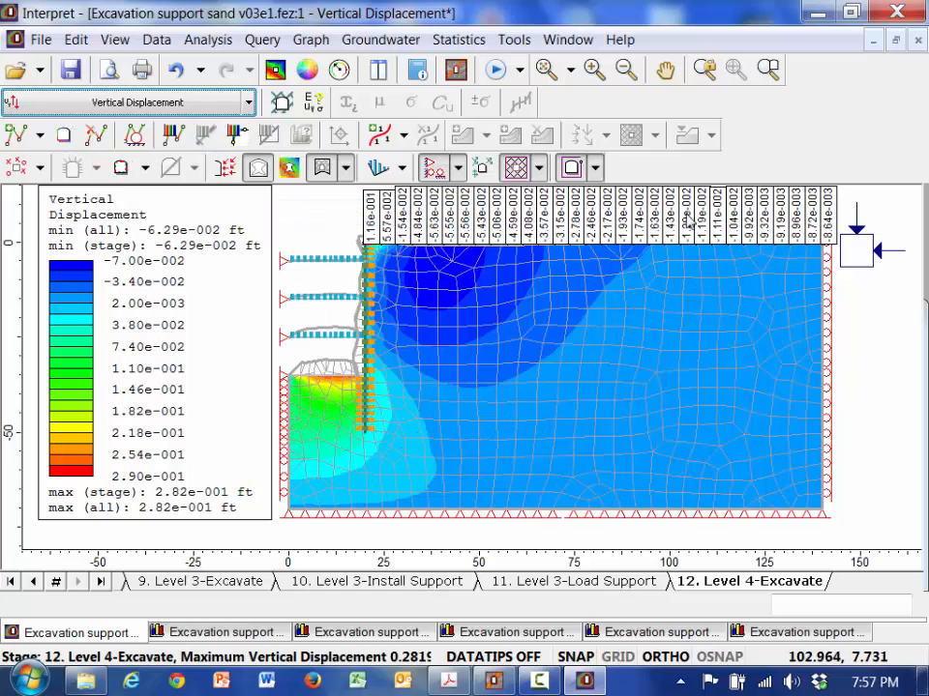
Graph the ground surface query's vertical displacement against distance for the four excavation stages only: 3, 6, 9 and 12
right_click(468, 226)
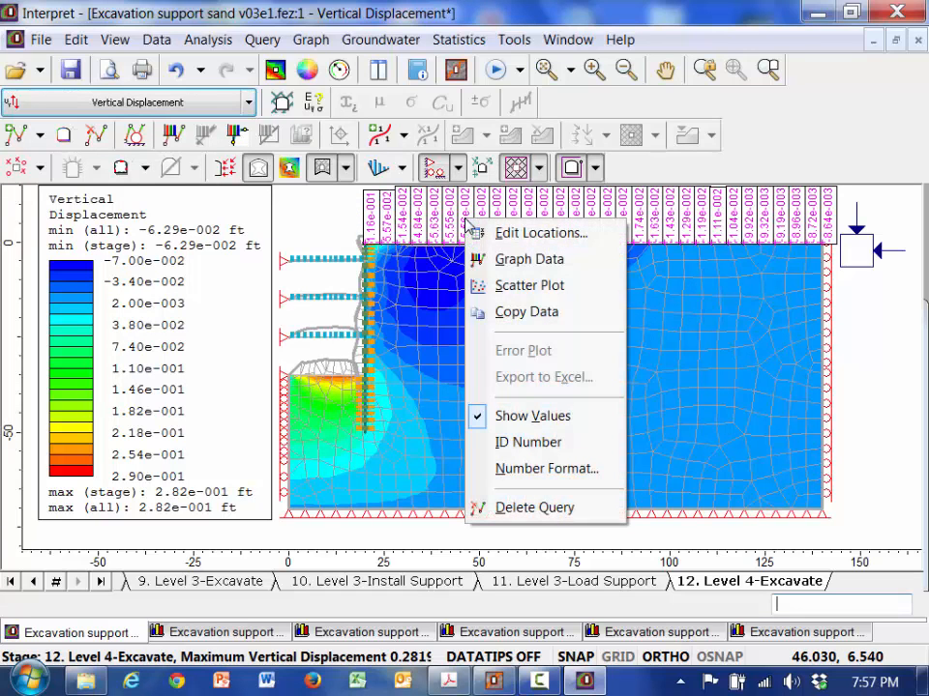
click(483, 259)
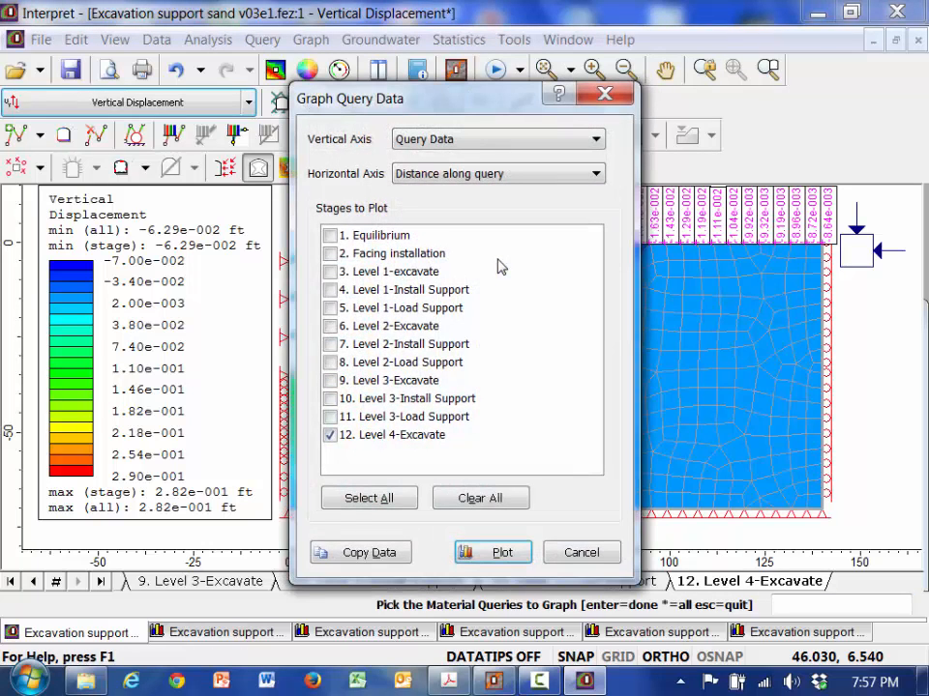
click(359, 499)
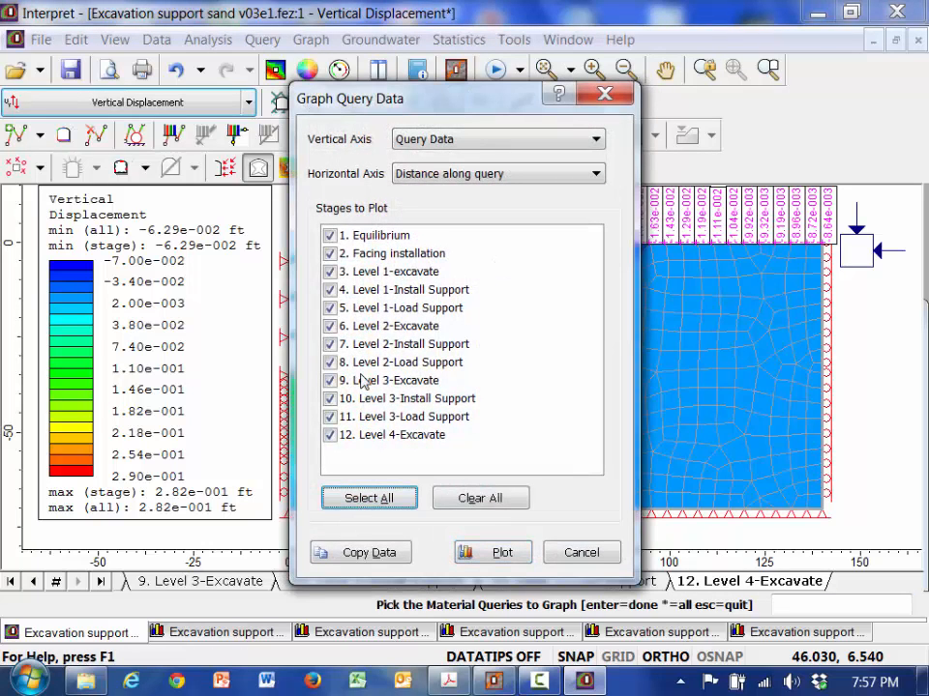
click(330, 235)
click(330, 254)
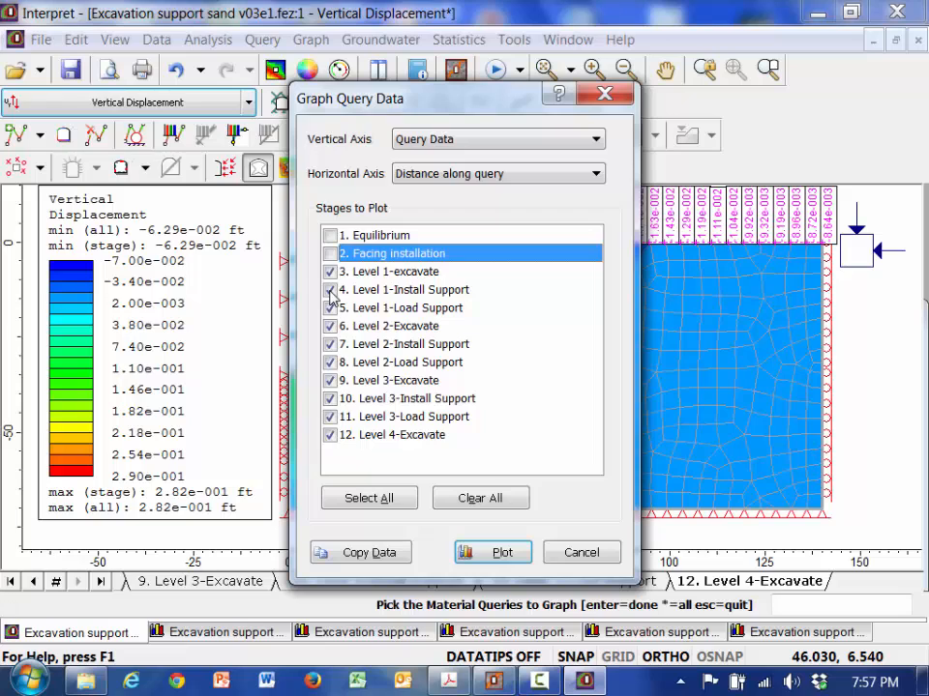
click(330, 291)
click(330, 308)
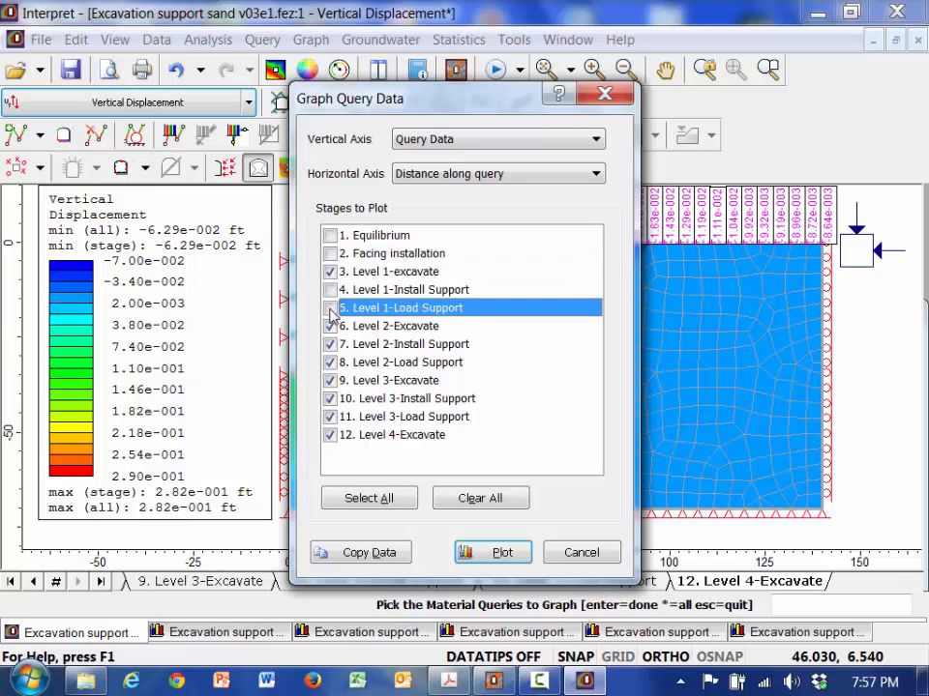
click(329, 345)
click(330, 363)
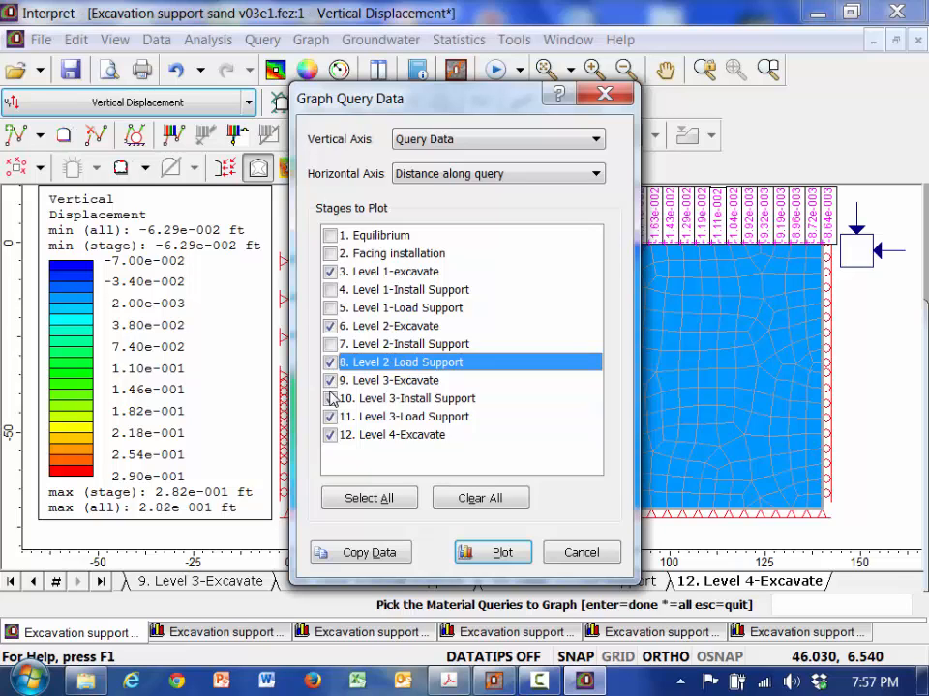
click(330, 398)
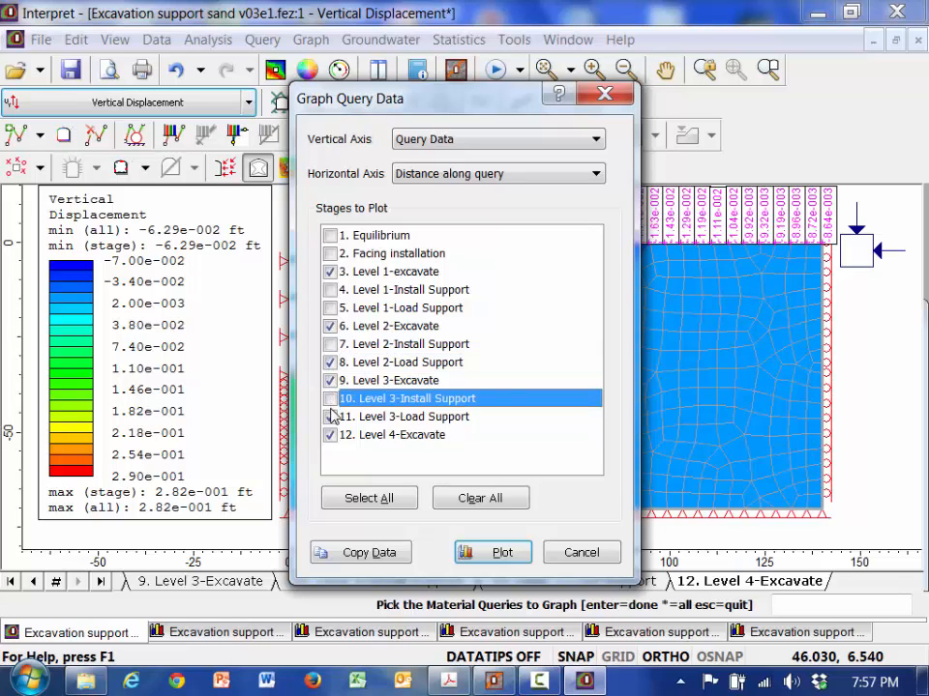
click(331, 417)
click(331, 363)
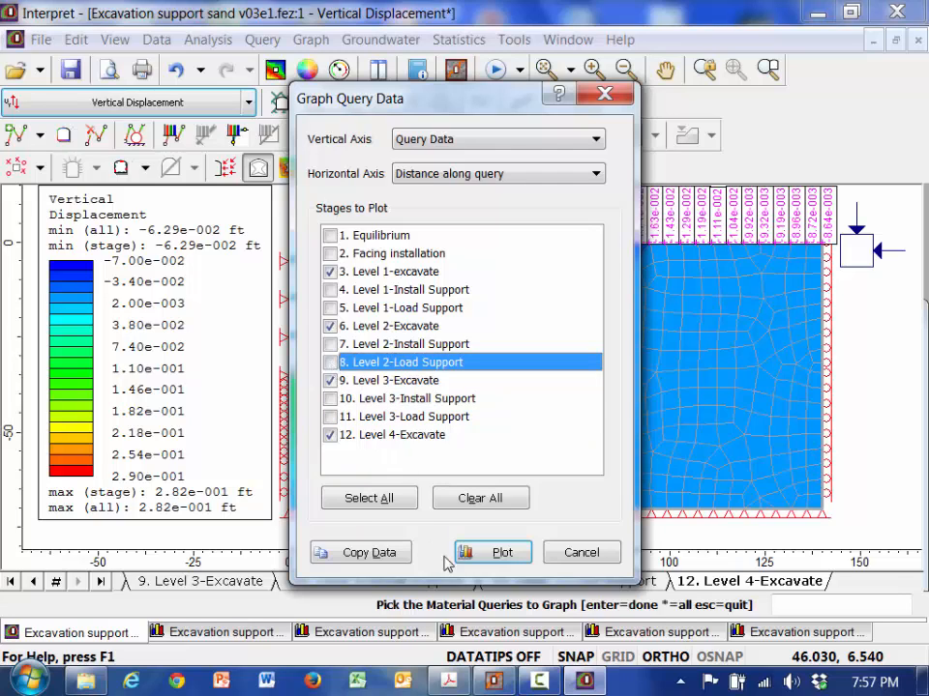
click(492, 552)
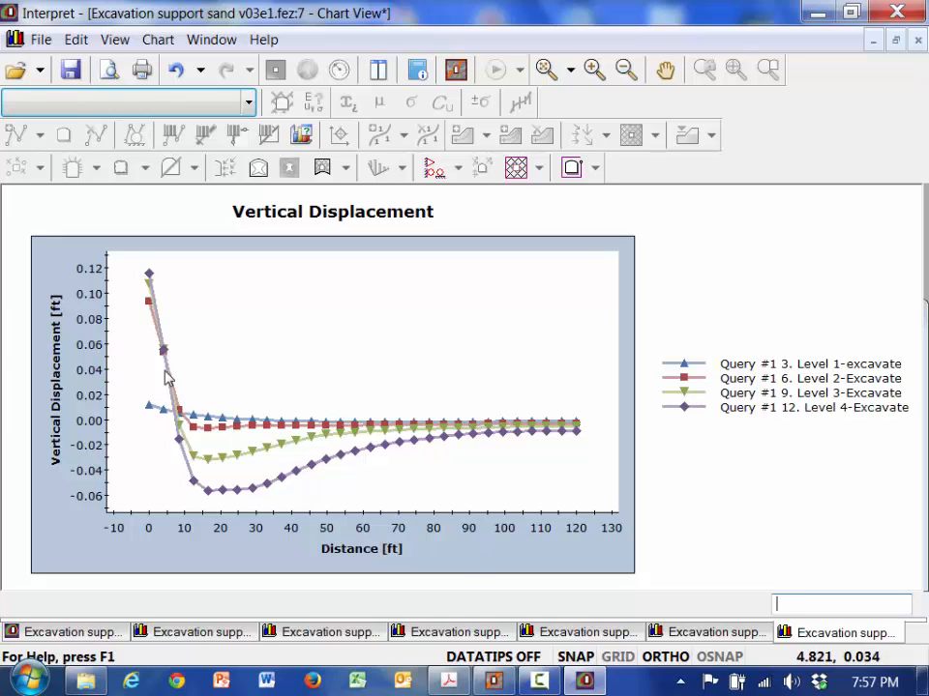
Examine the vertical displacement at the wall for the excavation stages and in the settlement trough of the Level 4-Excavate curve
mouse_move(150, 307)
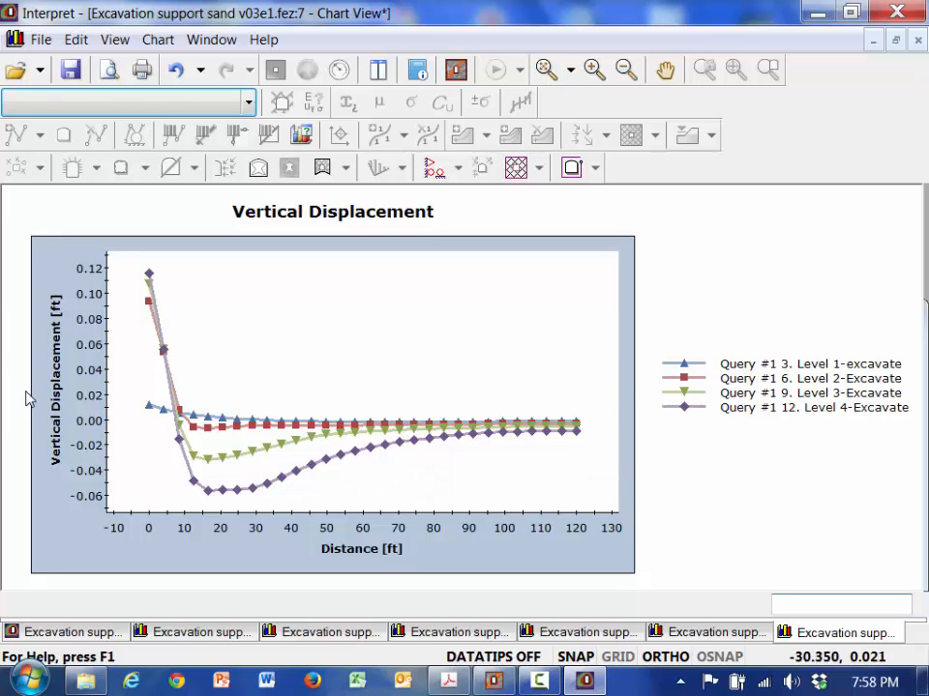
mouse_move(147, 408)
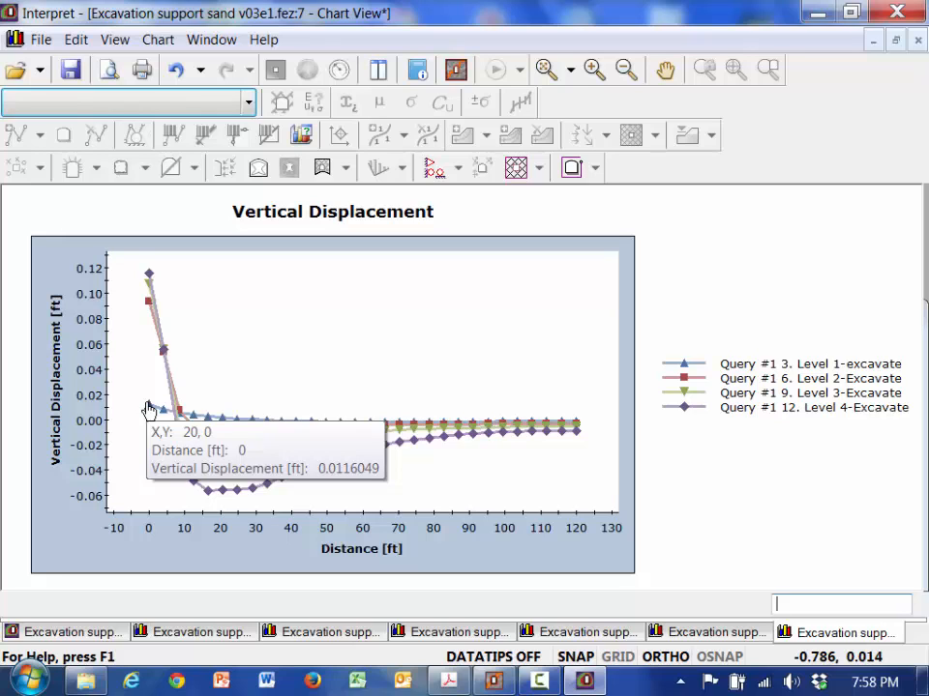
mouse_move(155, 278)
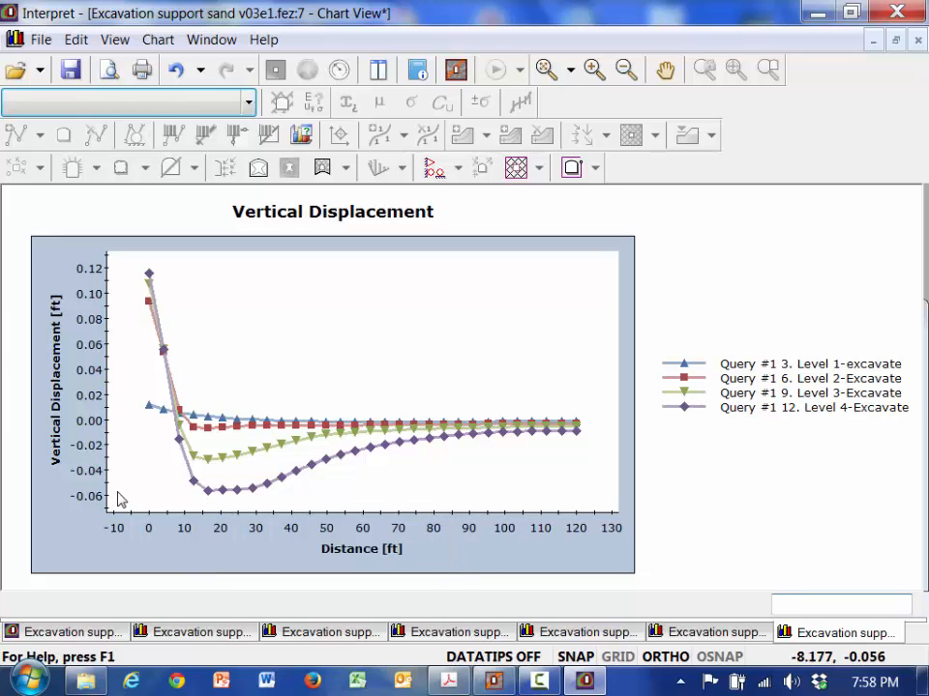
mouse_move(222, 499)
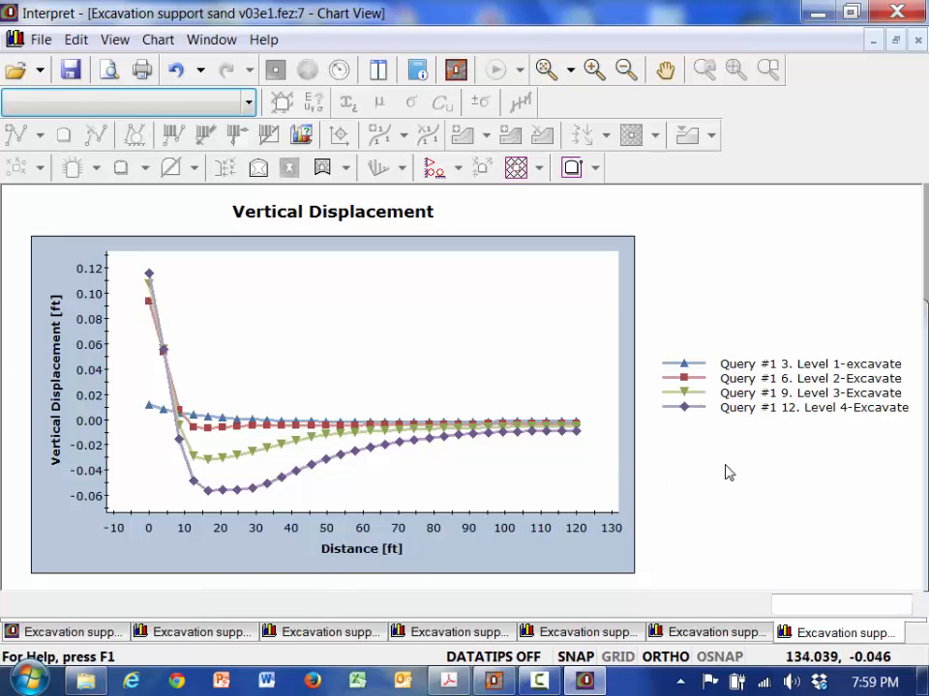
Switch to the Phase2 model and save a copy of it as Excavation support sand v03e2.fez
click(29, 632)
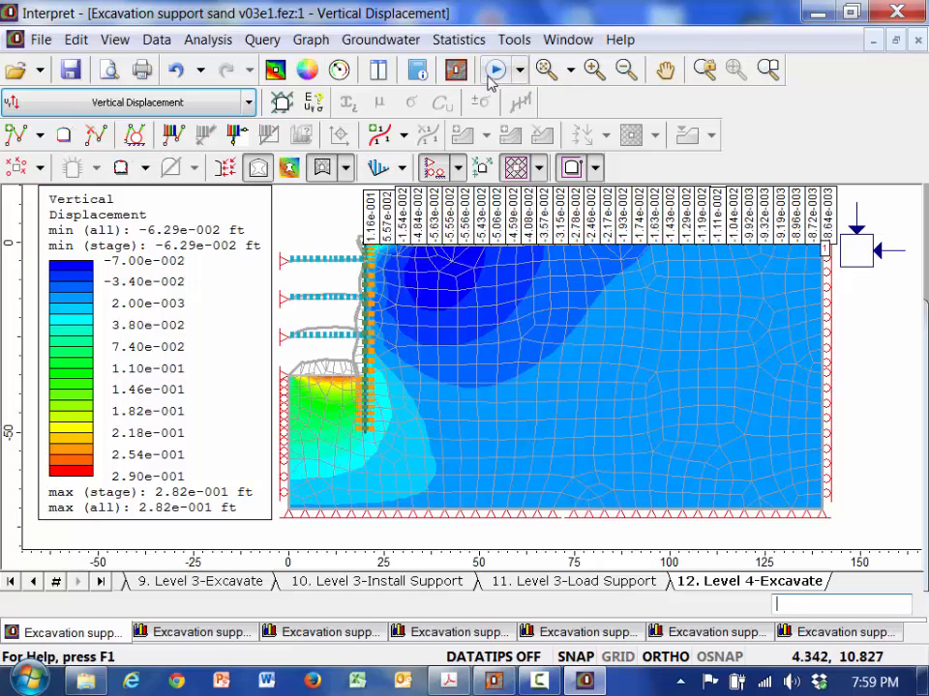
click(455, 69)
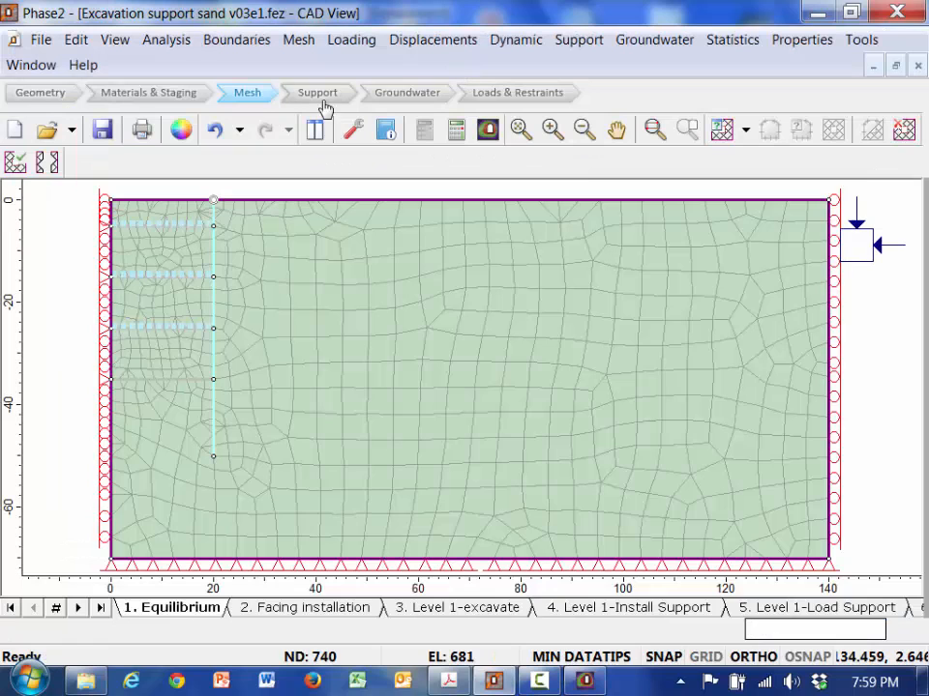
click(102, 128)
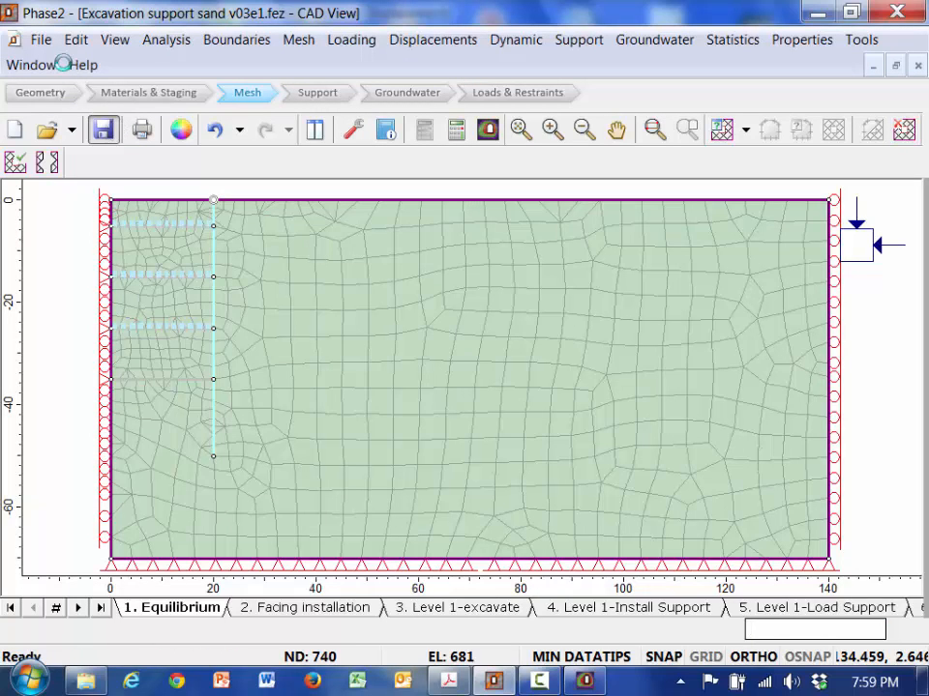
click(40, 40)
mouse_move(31, 65)
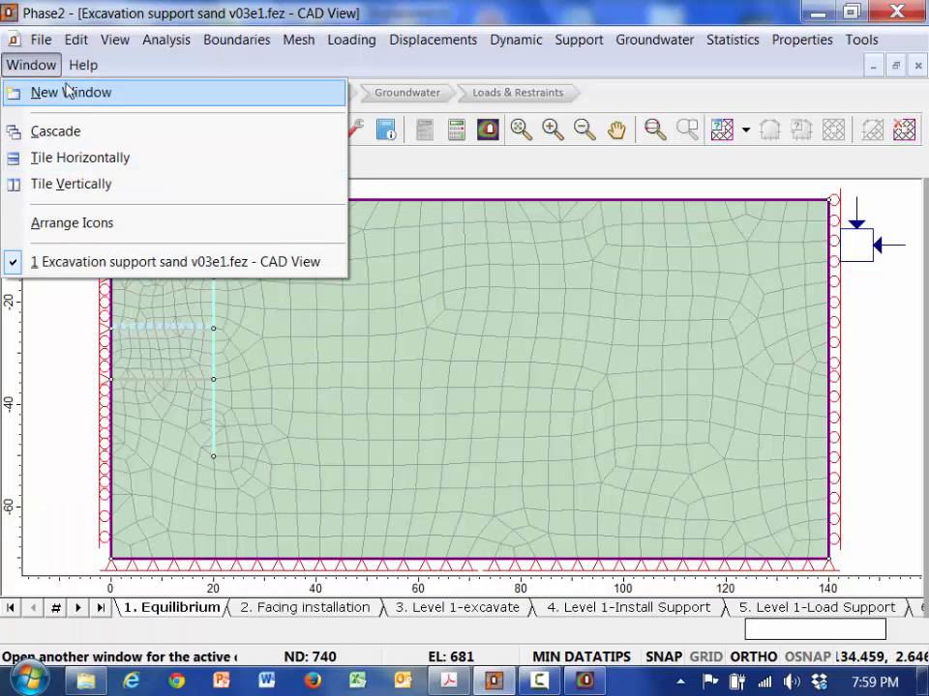
click(63, 157)
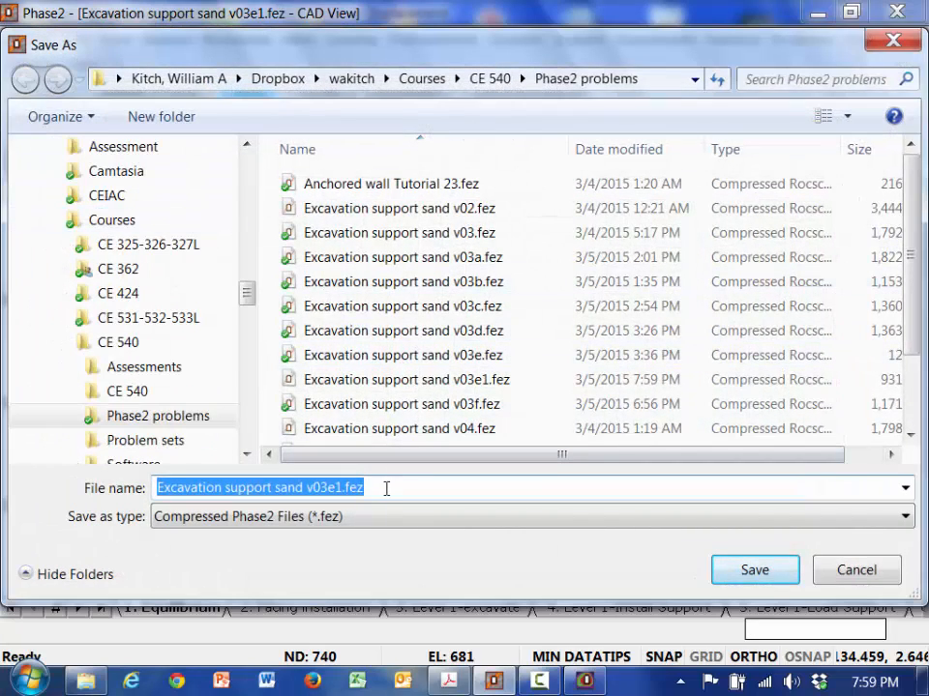
click(386, 489)
key(Left)
key(Left)
key(Left)
key(Left)
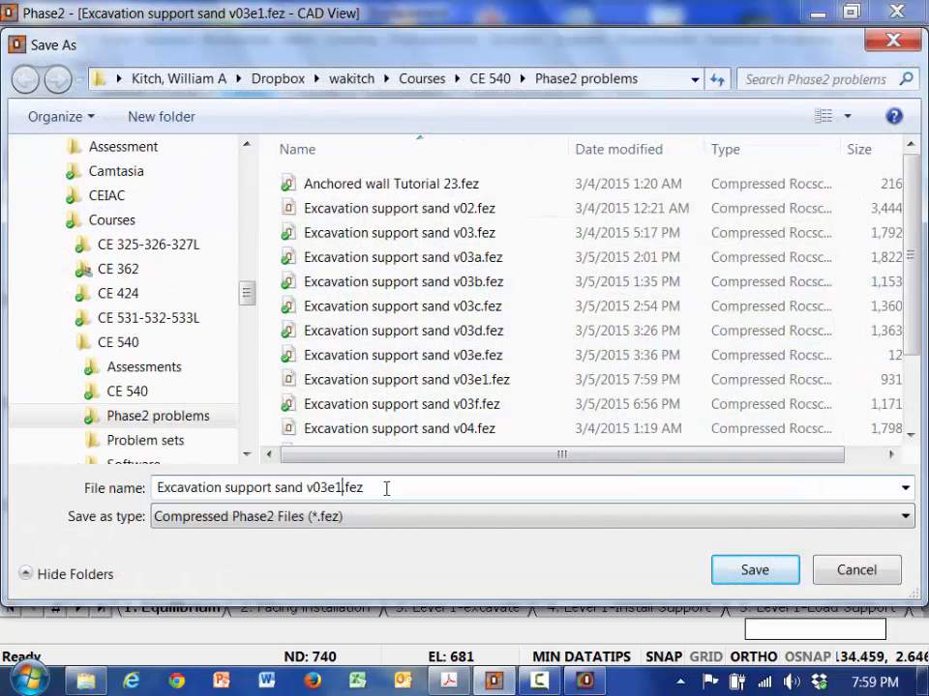
key(BackSpace)
text(2)
click(750, 574)
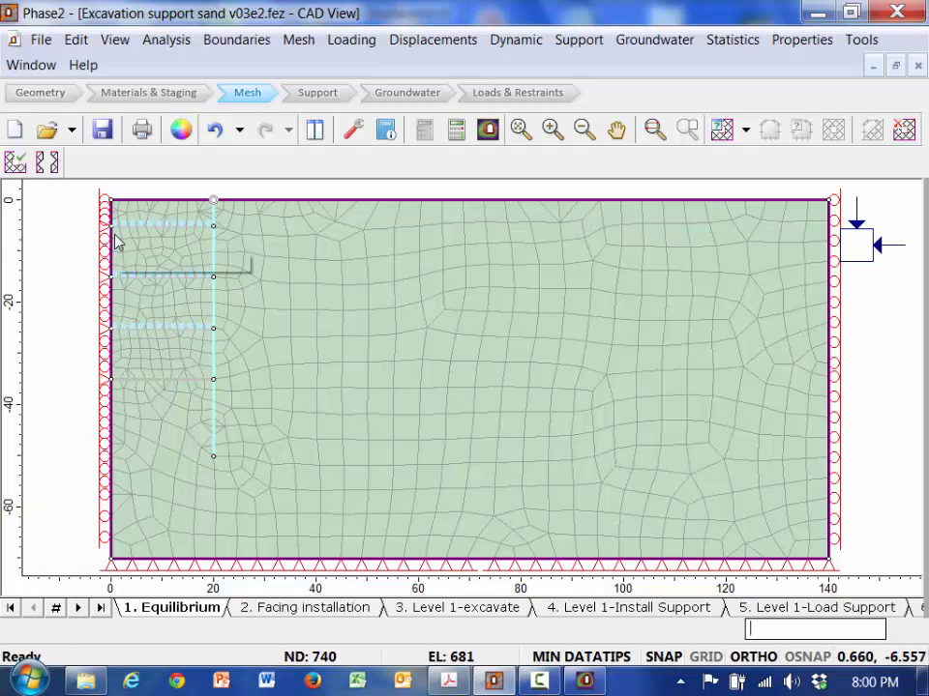
Restrain in the X direction the boundary segments that meet at the uppermost strut's outer end, including the line along that strut
click(494, 96)
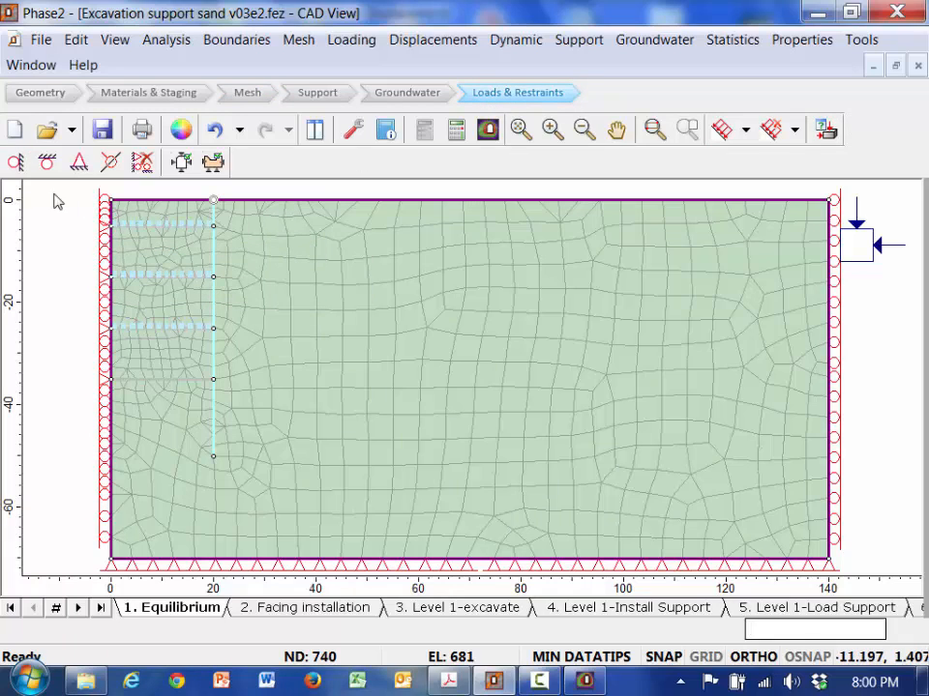
click(16, 162)
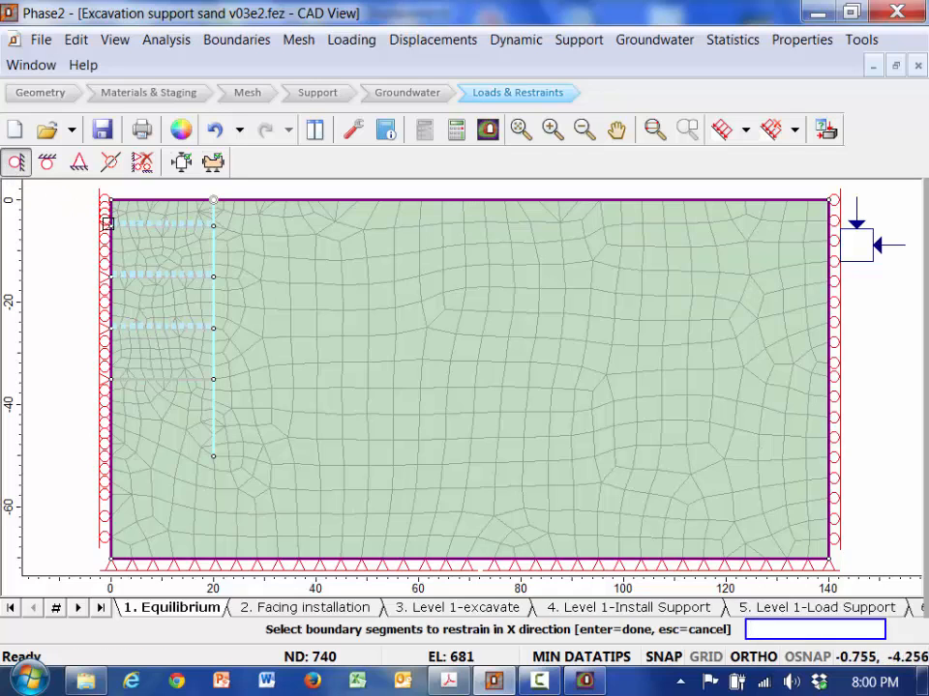
click(107, 225)
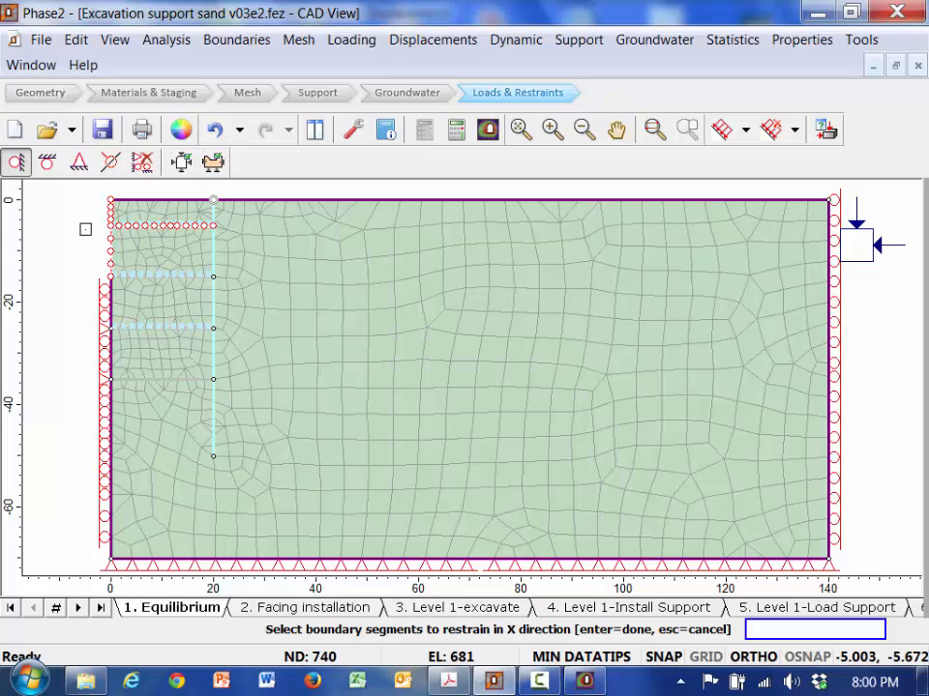
key(Return)
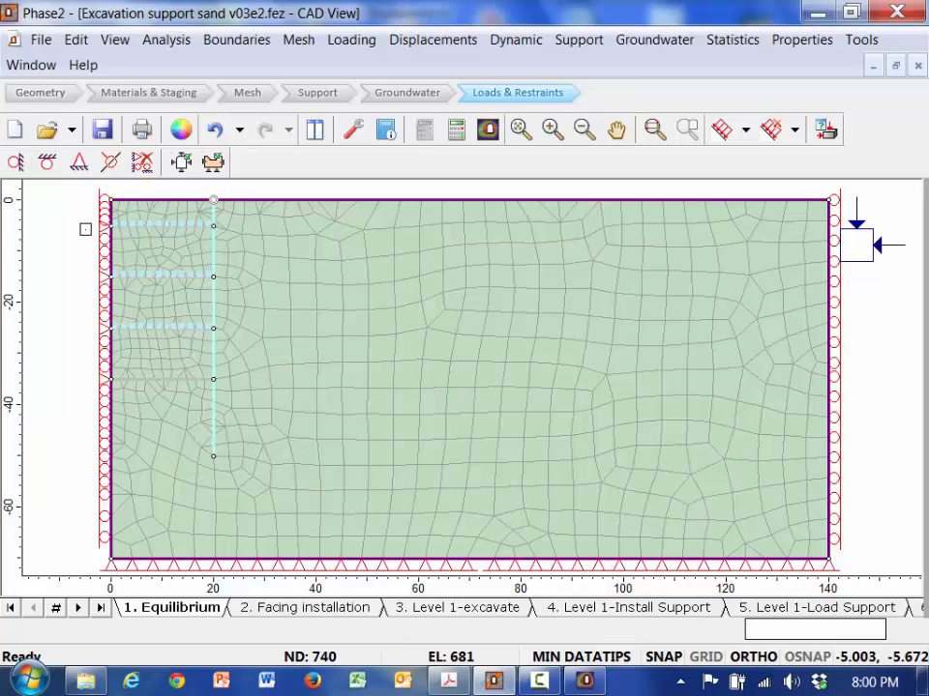
Try again to restrain in the X direction the boundary segments that meet at the uppermost strut's end on the symmetry line
click(119, 41)
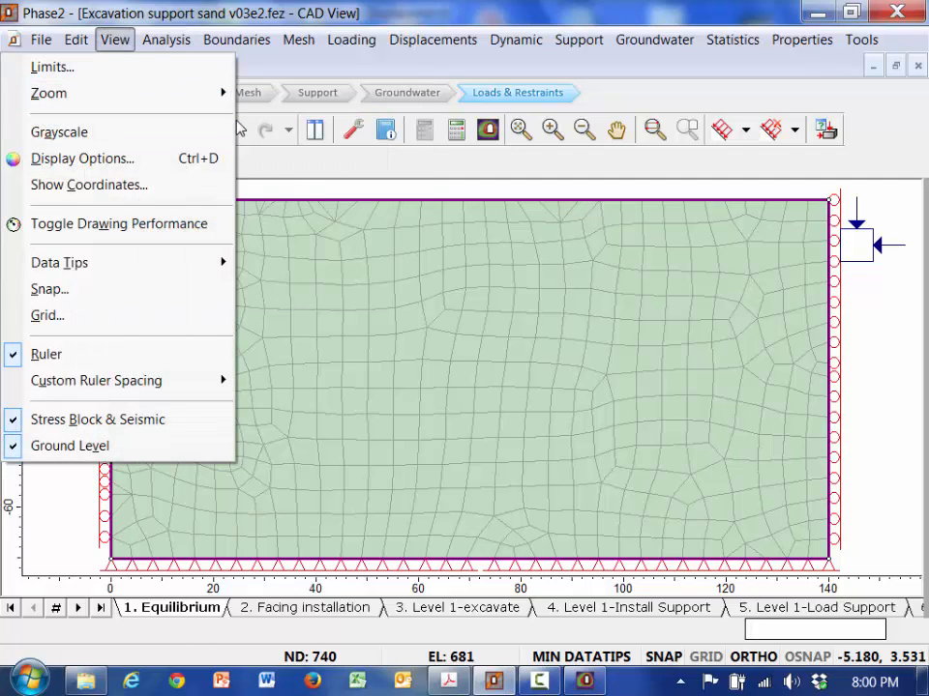
mouse_move(207, 95)
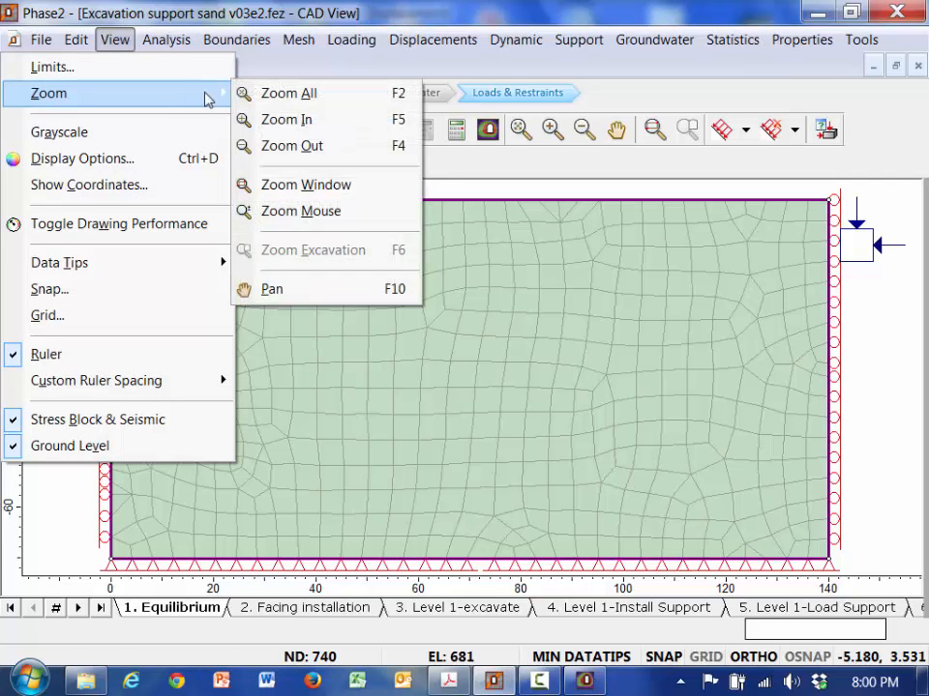
click(274, 191)
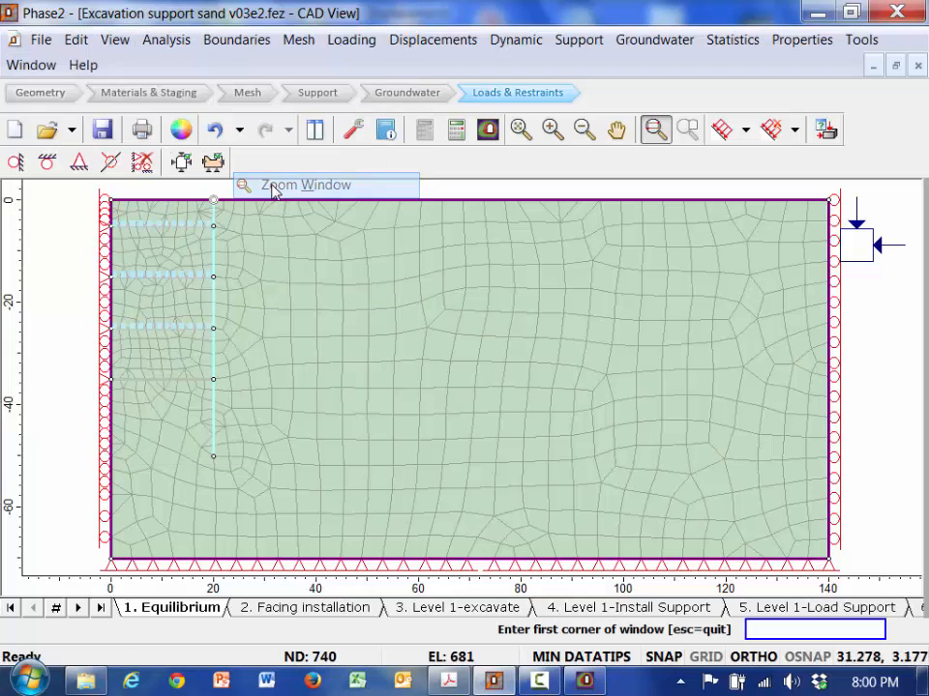
click(83, 192)
click(187, 290)
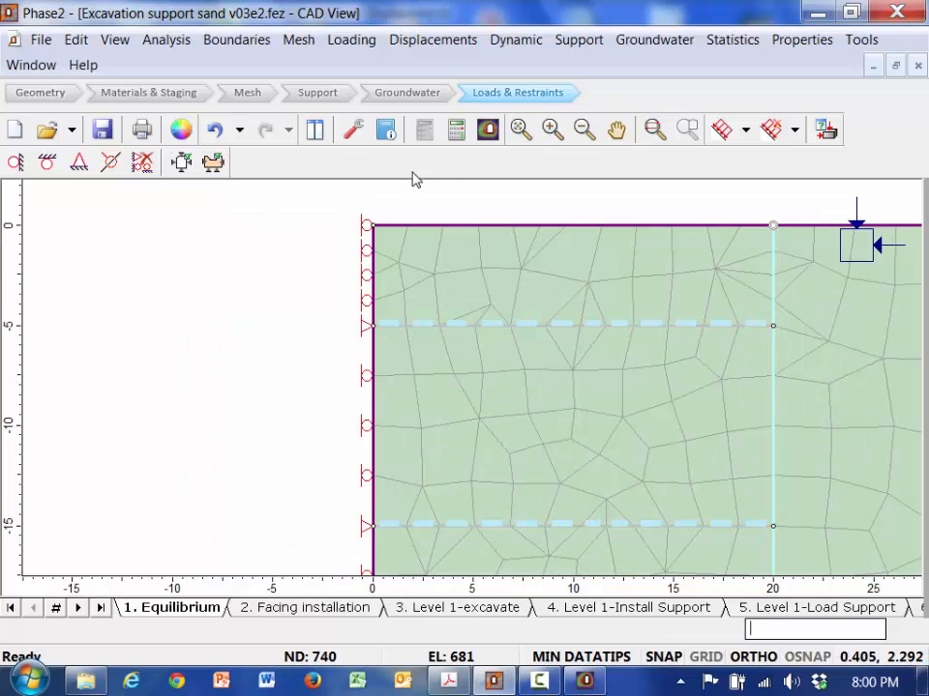
click(14, 161)
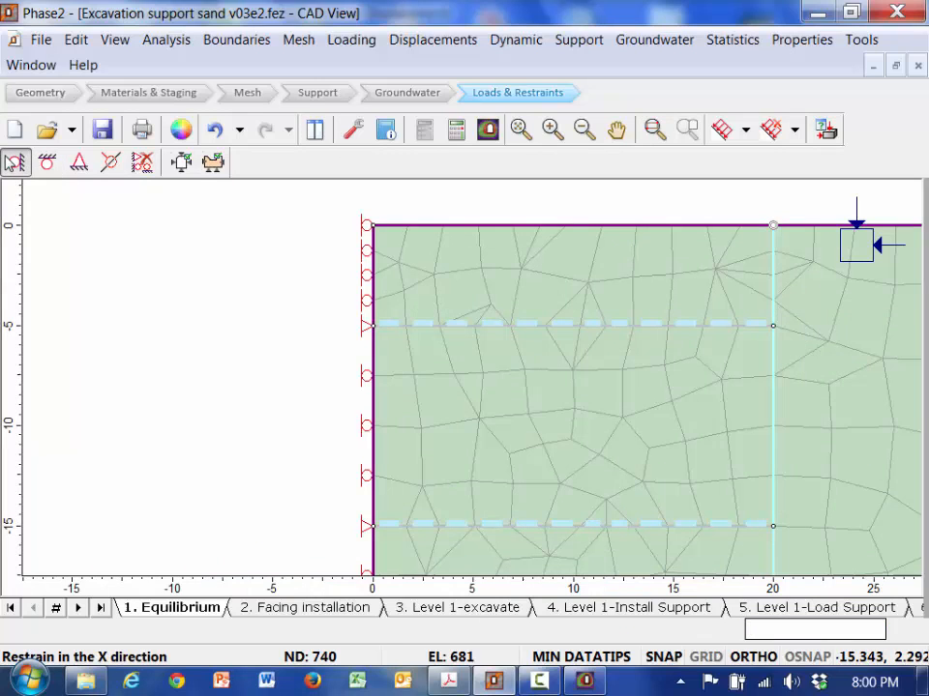
click(373, 326)
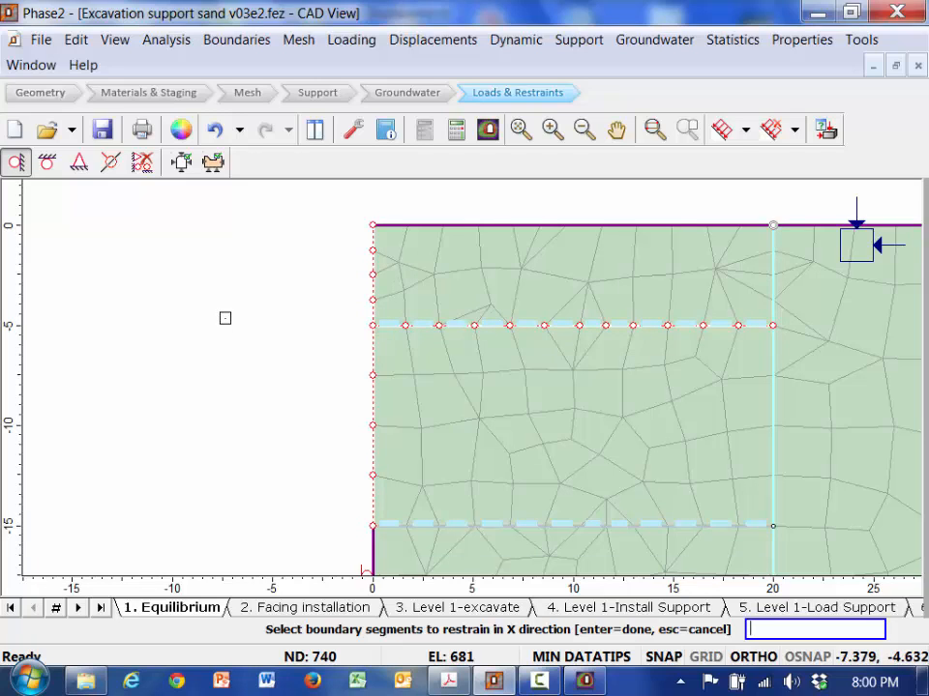
key(Return)
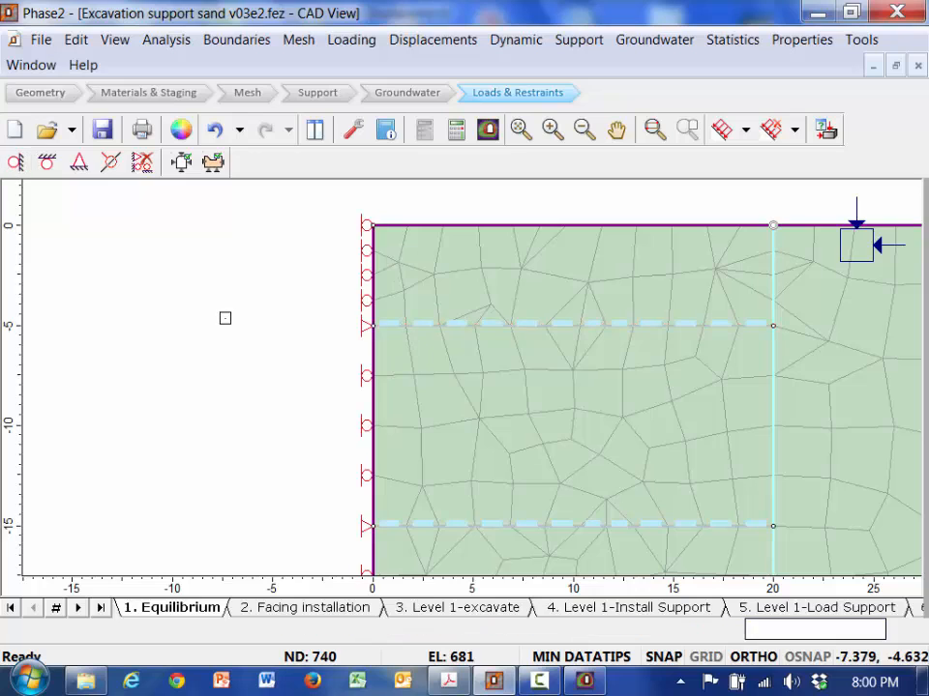
Apply an X-only restraint to the boundary vertices at the outer ends of the three struts, at Y = -5, -15 and -25
right_click(372, 329)
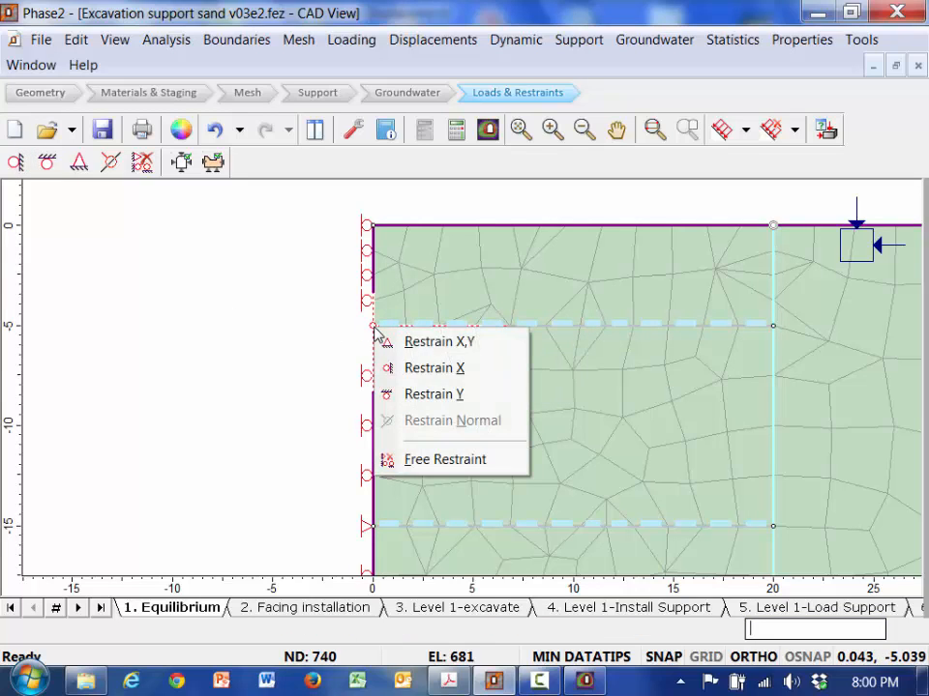
click(404, 369)
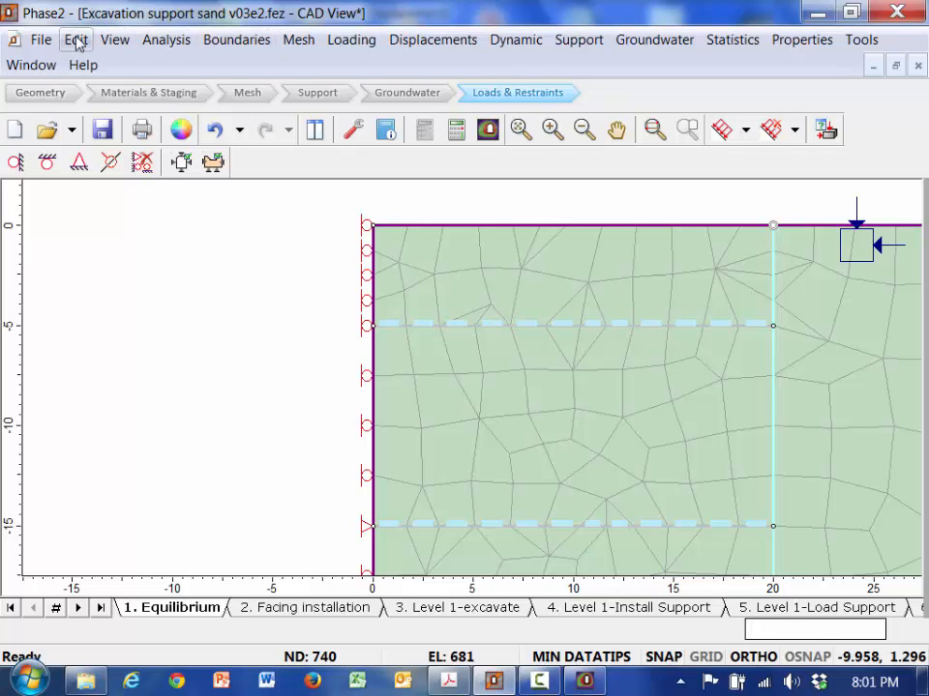
click(105, 41)
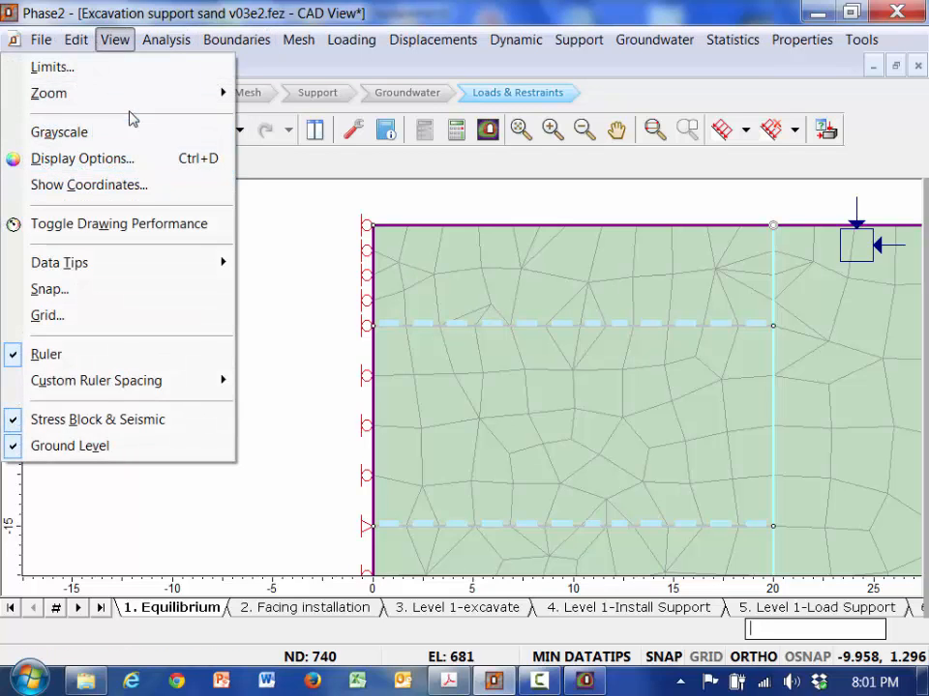
mouse_move(130, 103)
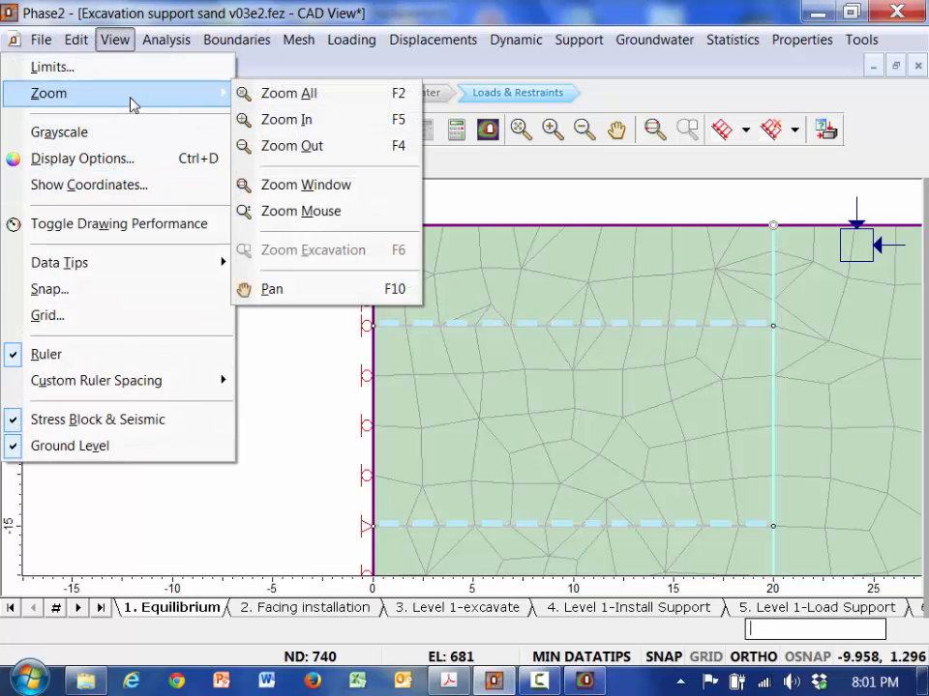
click(280, 291)
drag(322, 483, 314, 265)
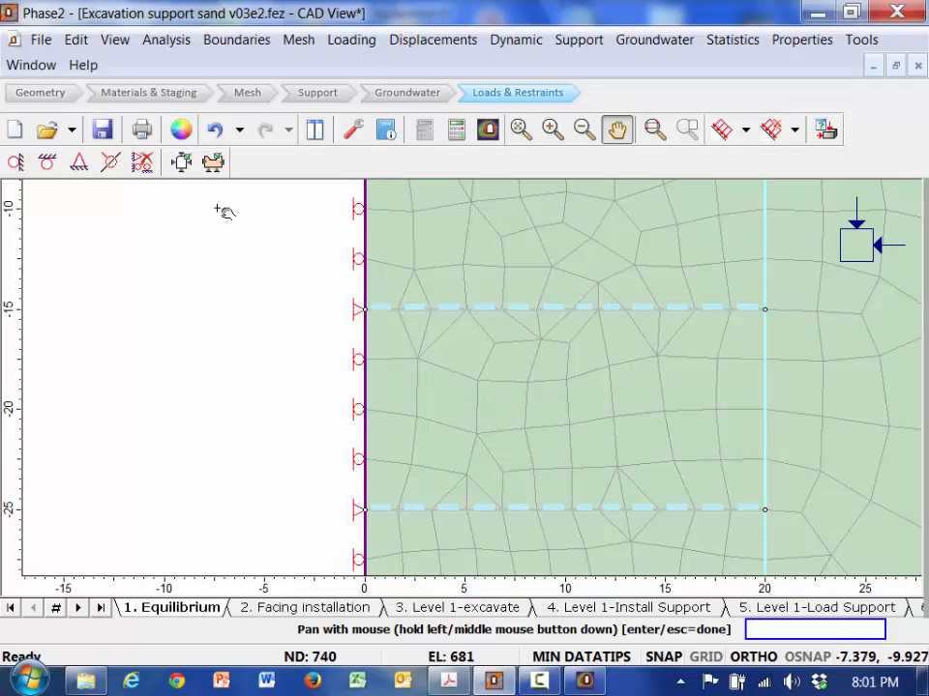
click(161, 43)
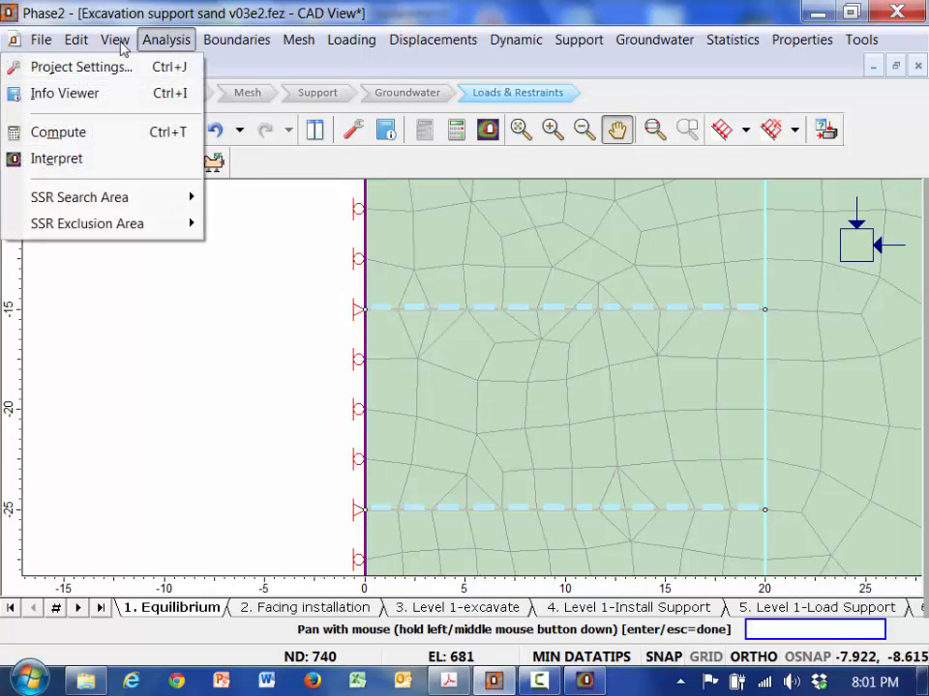
mouse_move(117, 42)
mouse_move(87, 107)
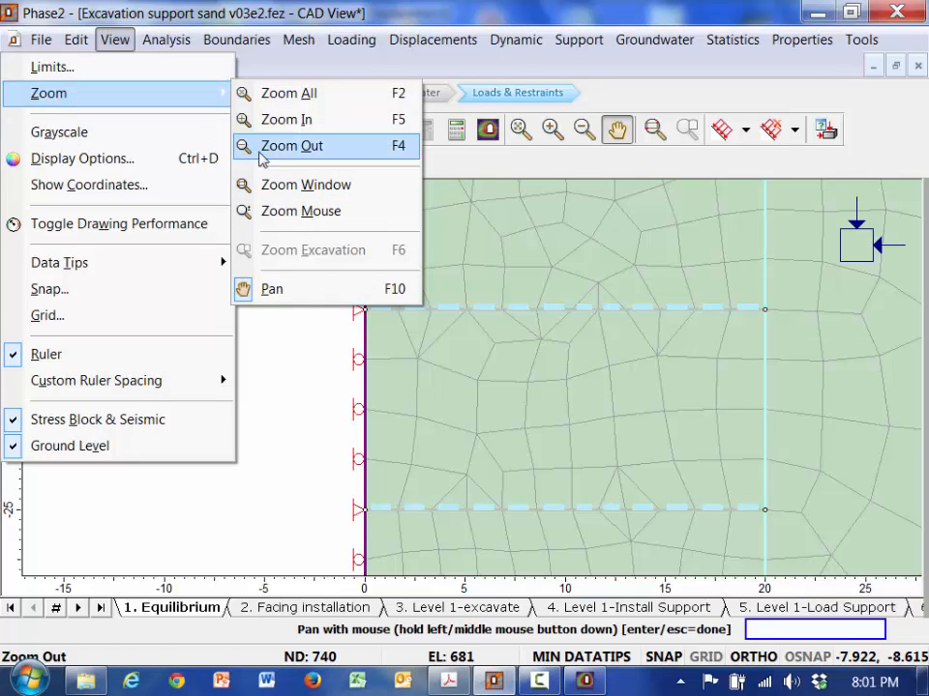
click(286, 291)
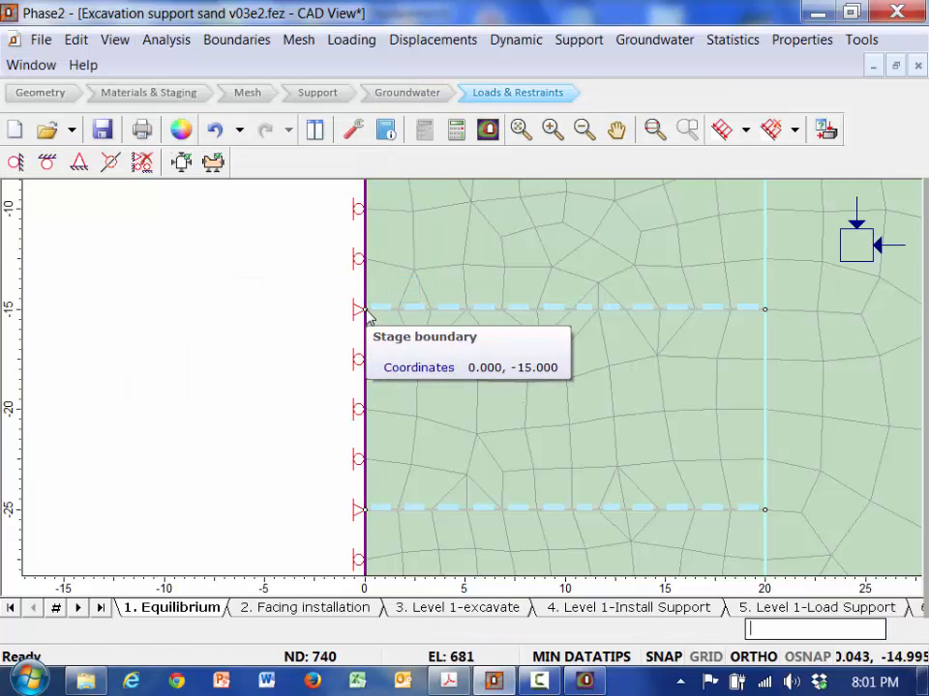
right_click(367, 310)
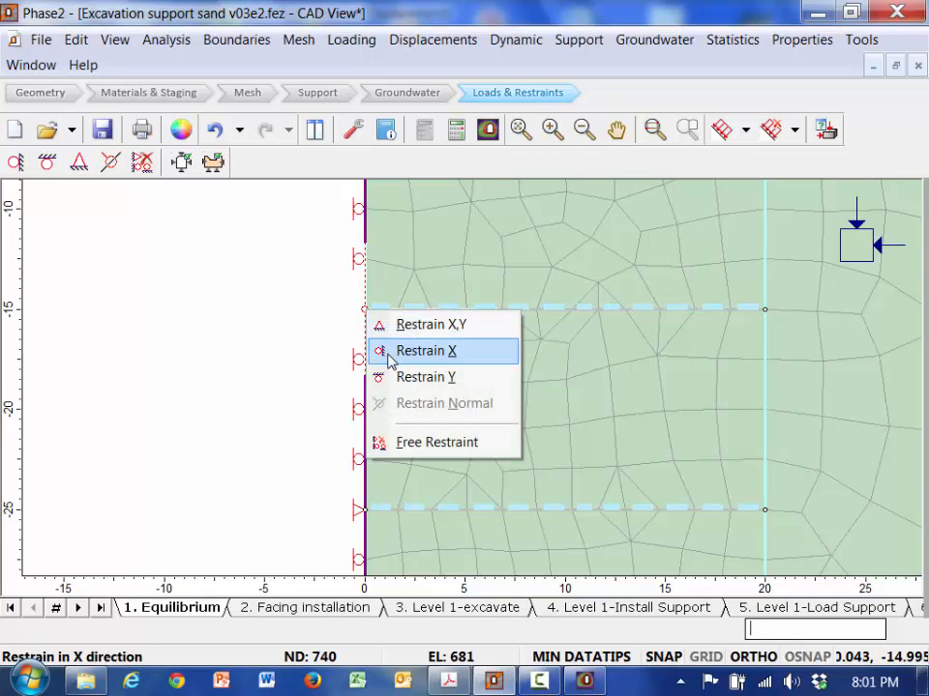
click(379, 351)
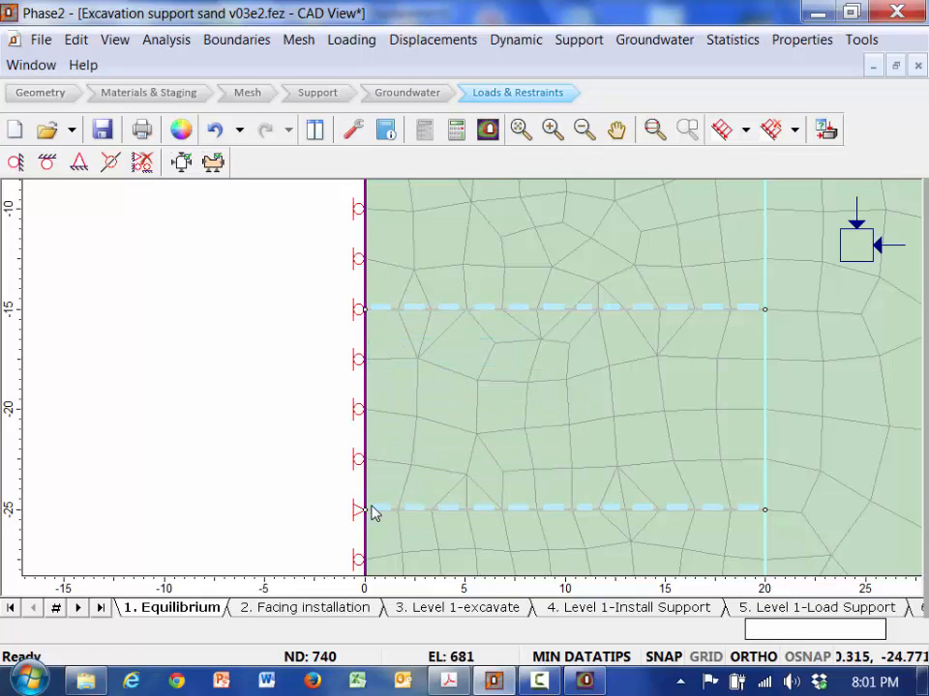
right_click(365, 511)
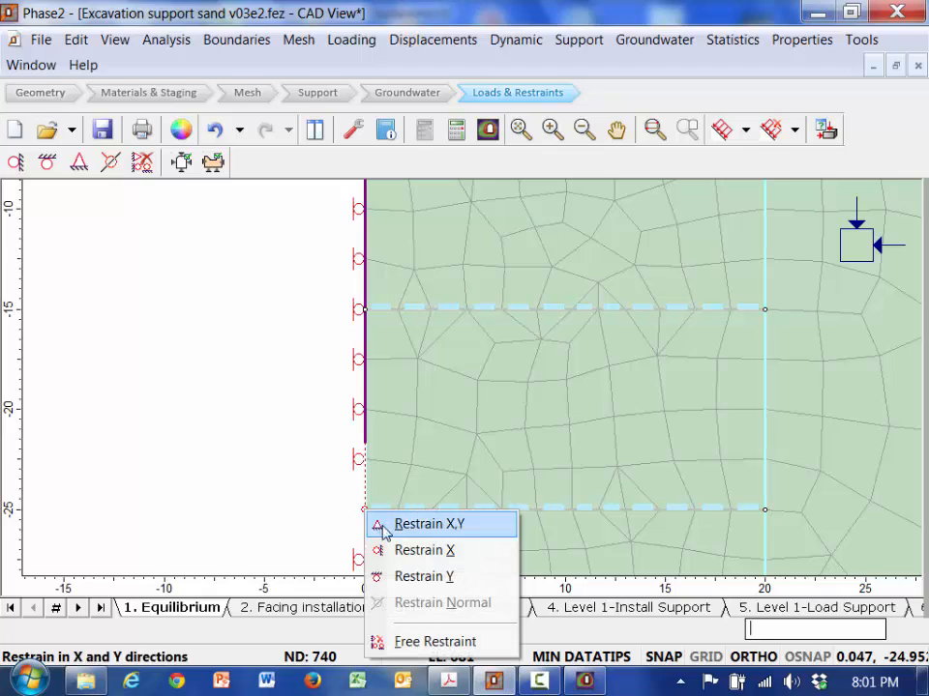
click(382, 551)
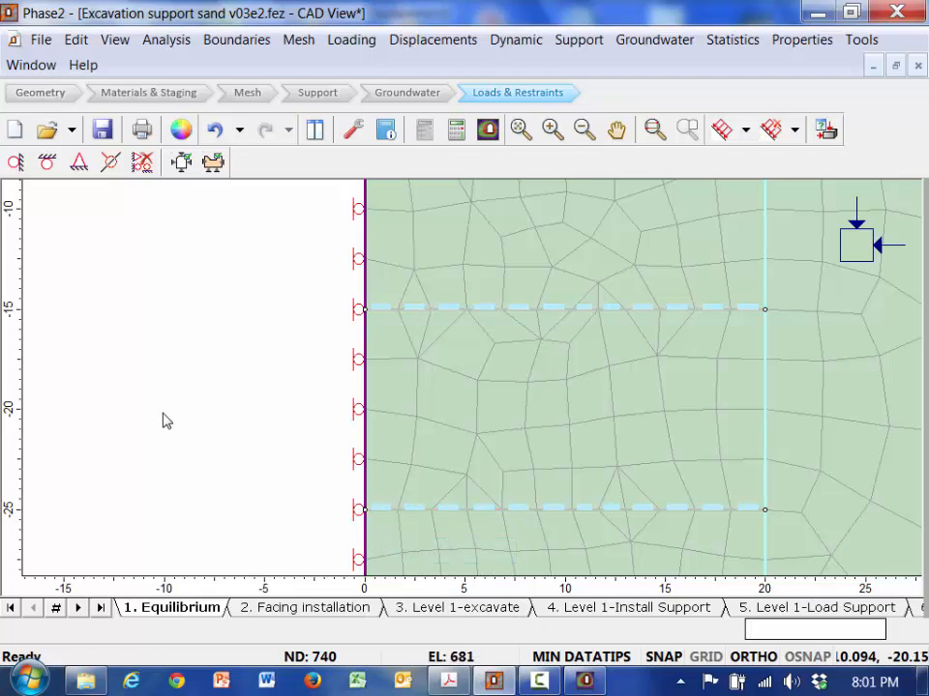
Show the full extent of the model to review the restraints along its outer boundary
click(98, 43)
mouse_move(89, 92)
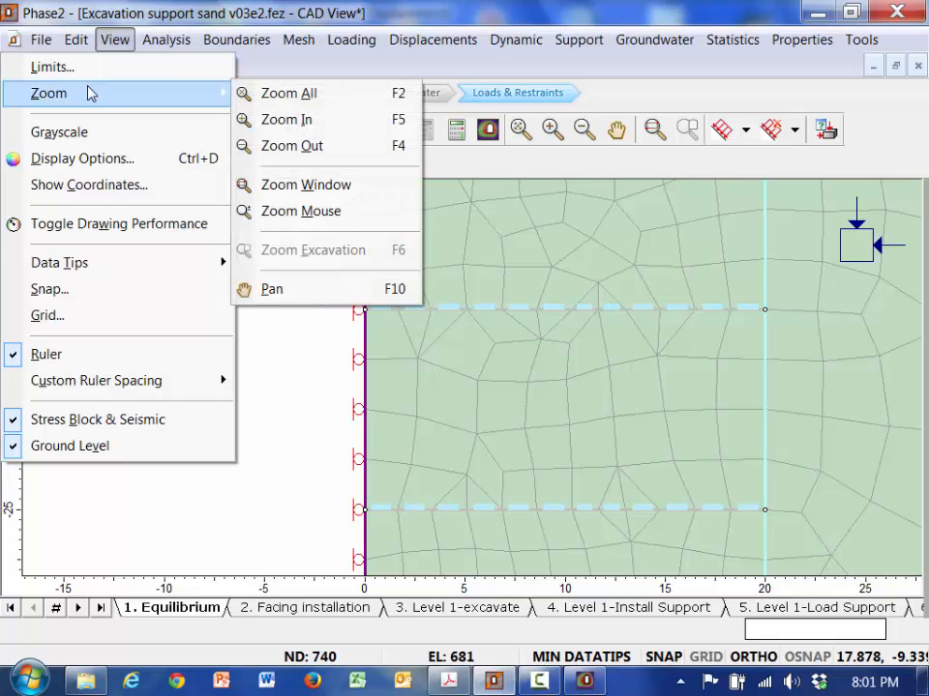
click(87, 70)
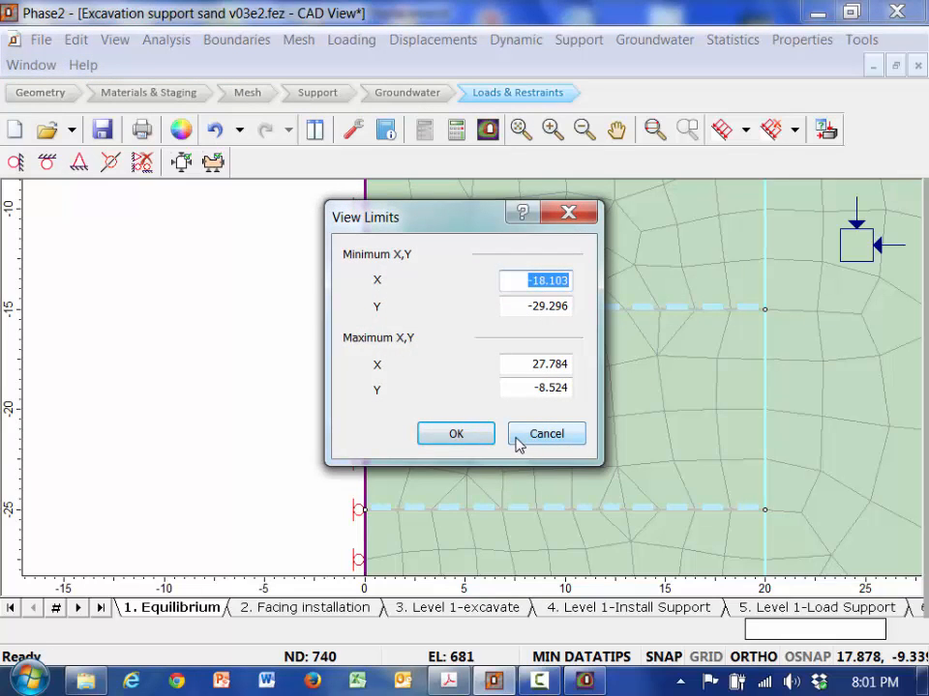
click(545, 435)
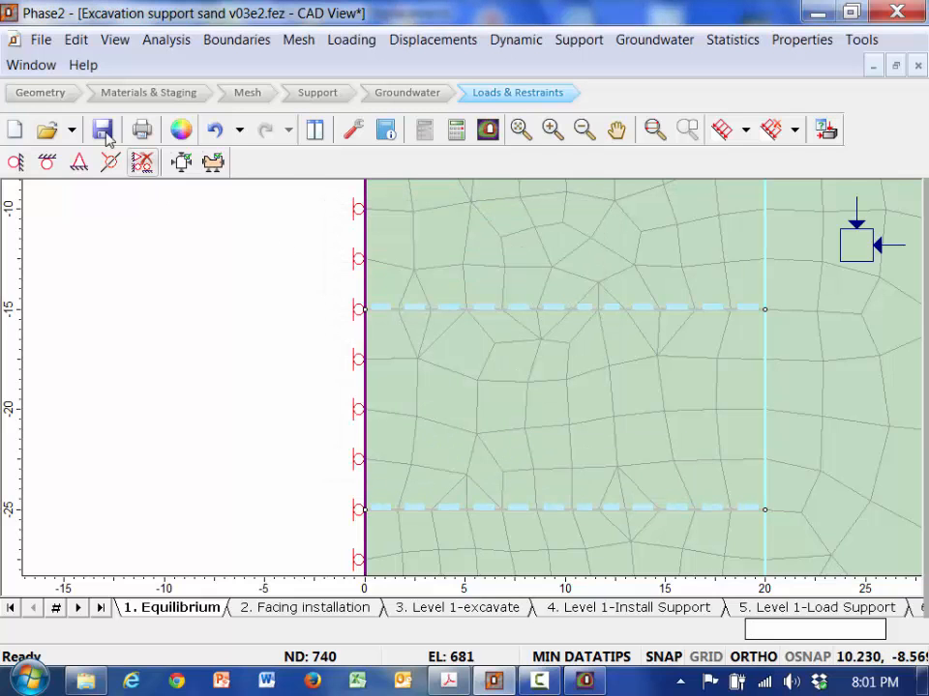
click(108, 47)
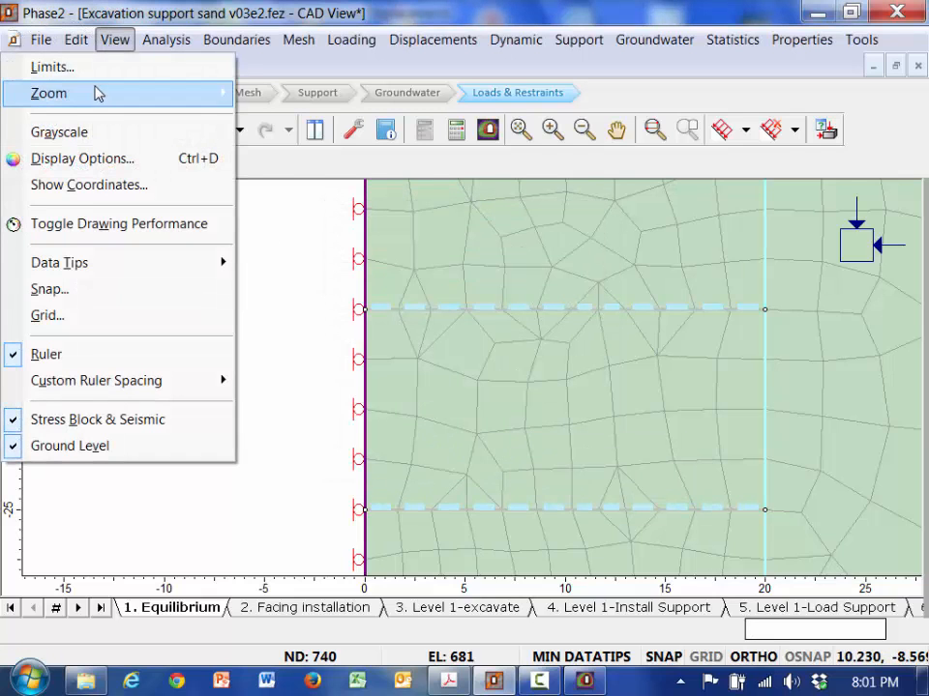
mouse_move(93, 93)
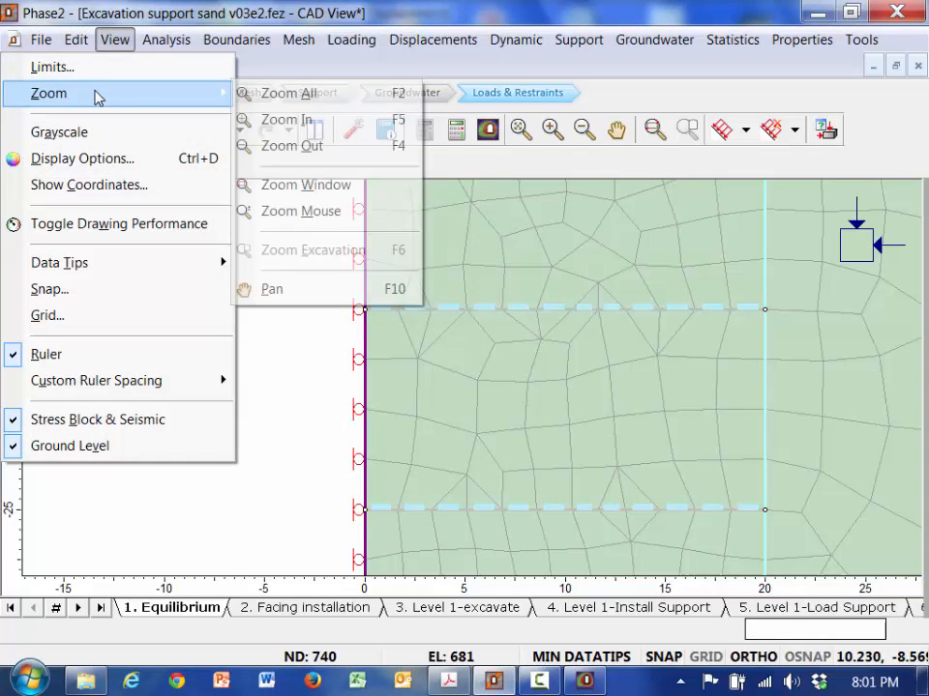
click(252, 107)
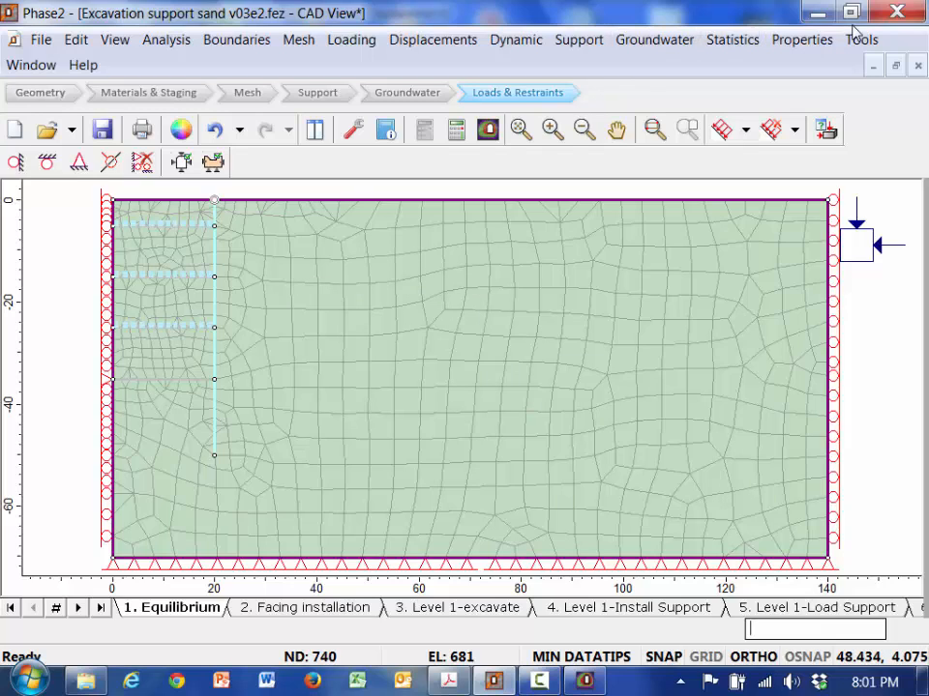
Open the material definitions and examine the peak friction angle and peak cohesion of Karlsruhe Sand (Mohr-Coulmb)
click(814, 44)
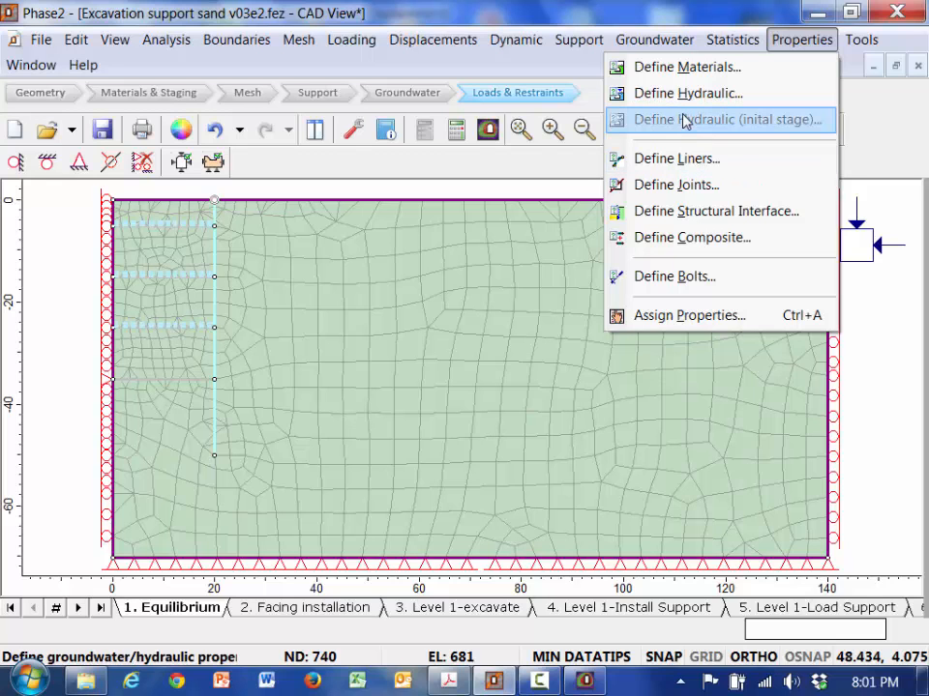
click(682, 67)
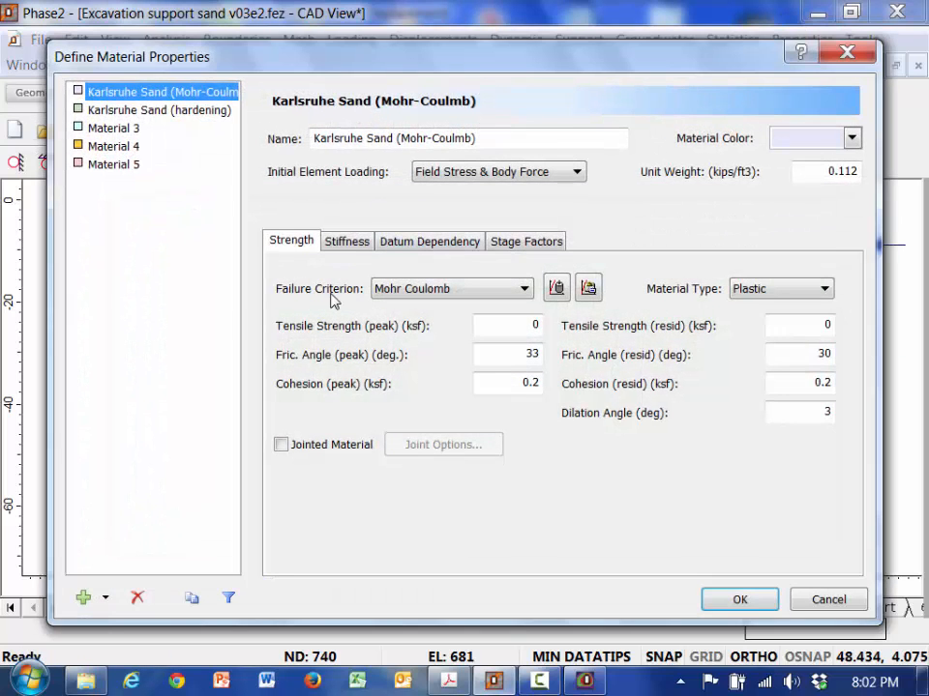
click(163, 112)
click(156, 95)
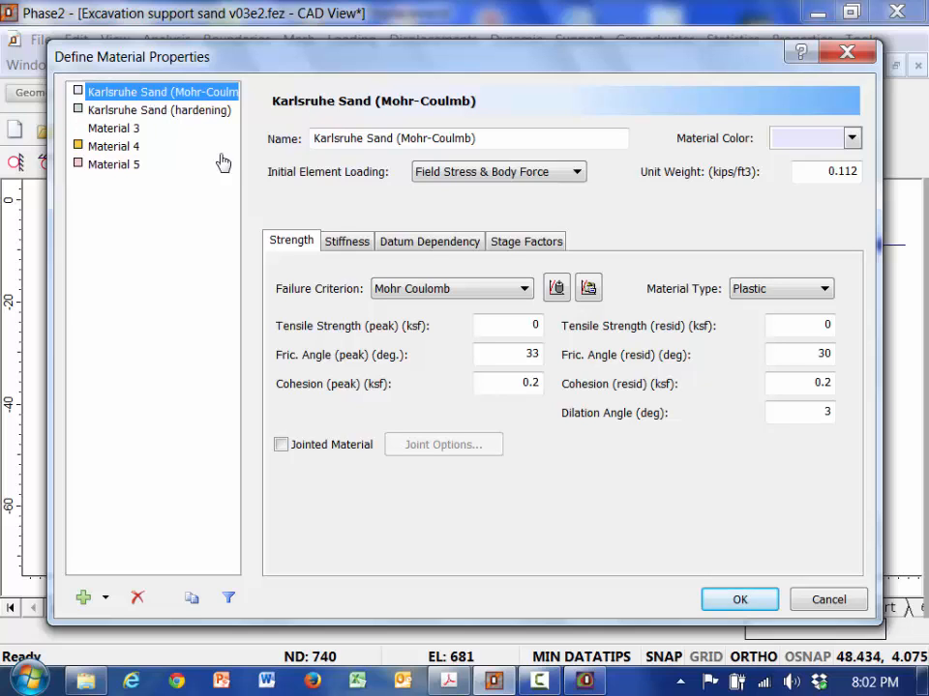
double_click(525, 352)
click(516, 383)
double_click(520, 383)
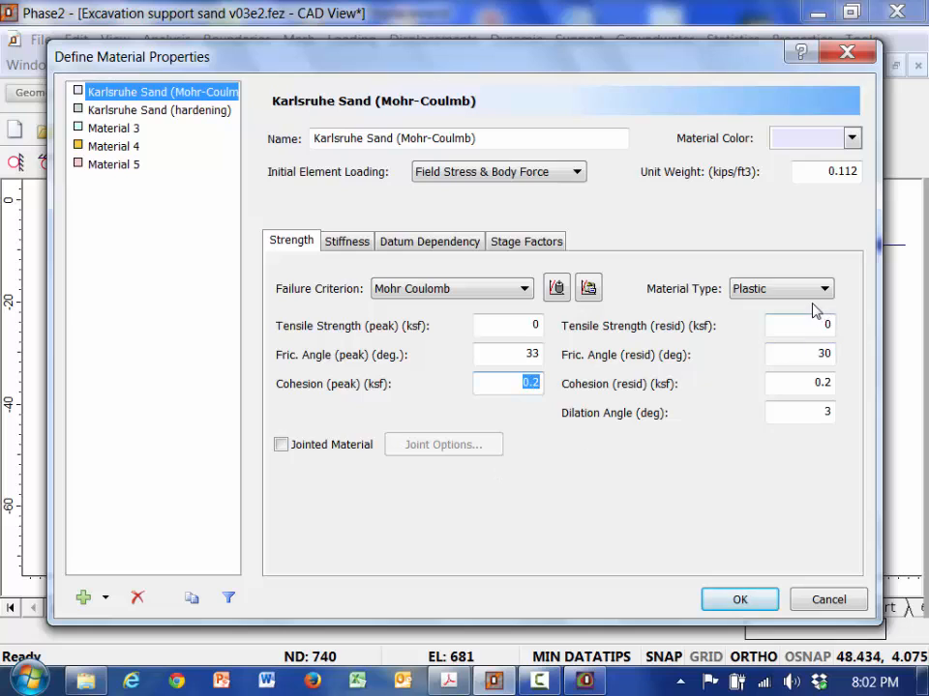
Examine the residual friction angle, residual cohesion and dilation angle of the Mohr-Coulomb sand, comparing the dilation with the peak friction angle
double_click(824, 354)
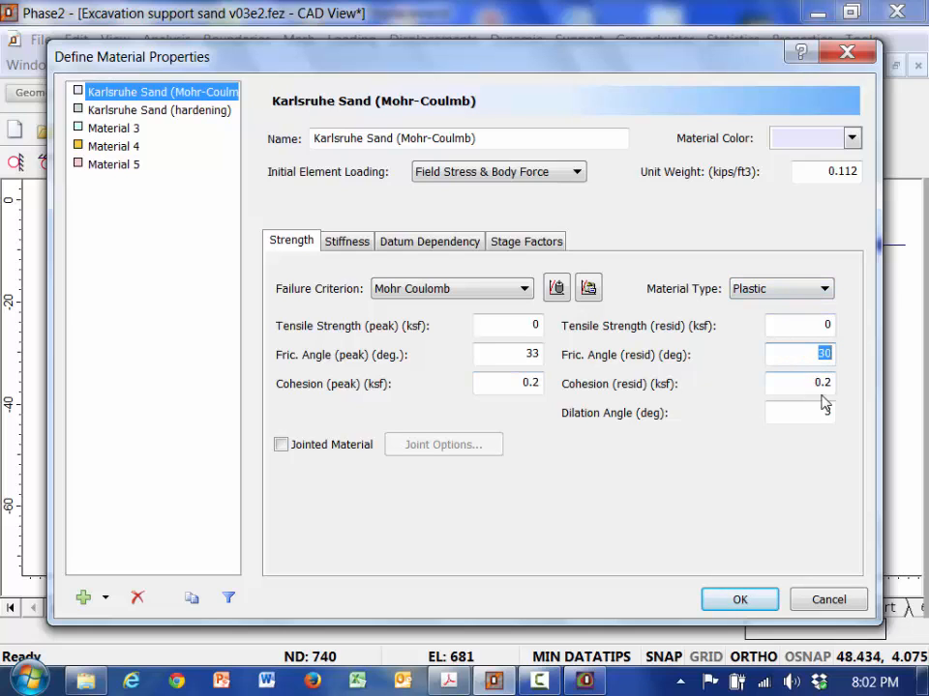
double_click(822, 382)
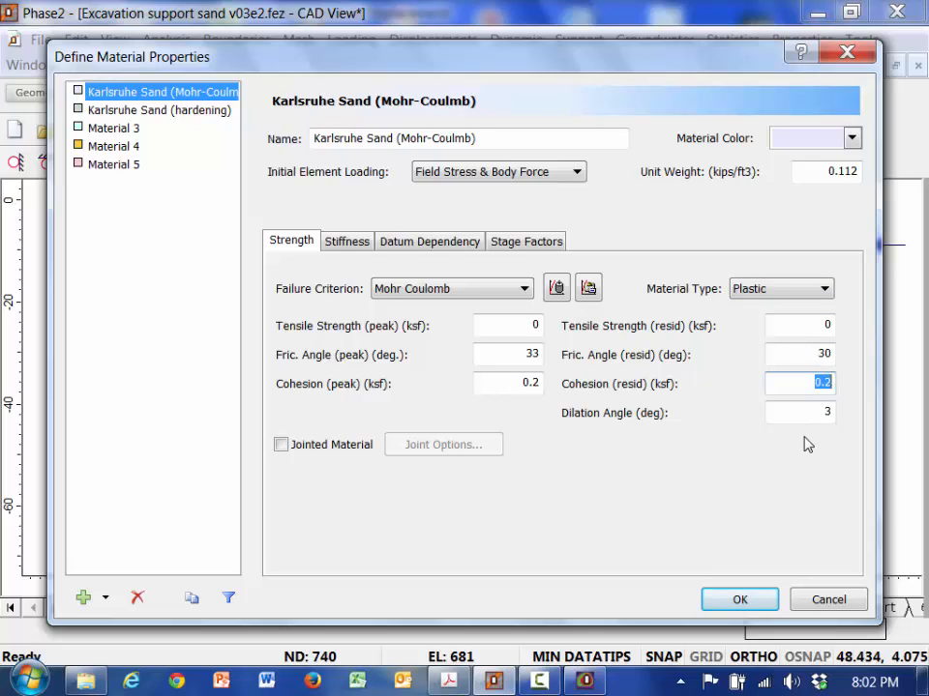
double_click(809, 415)
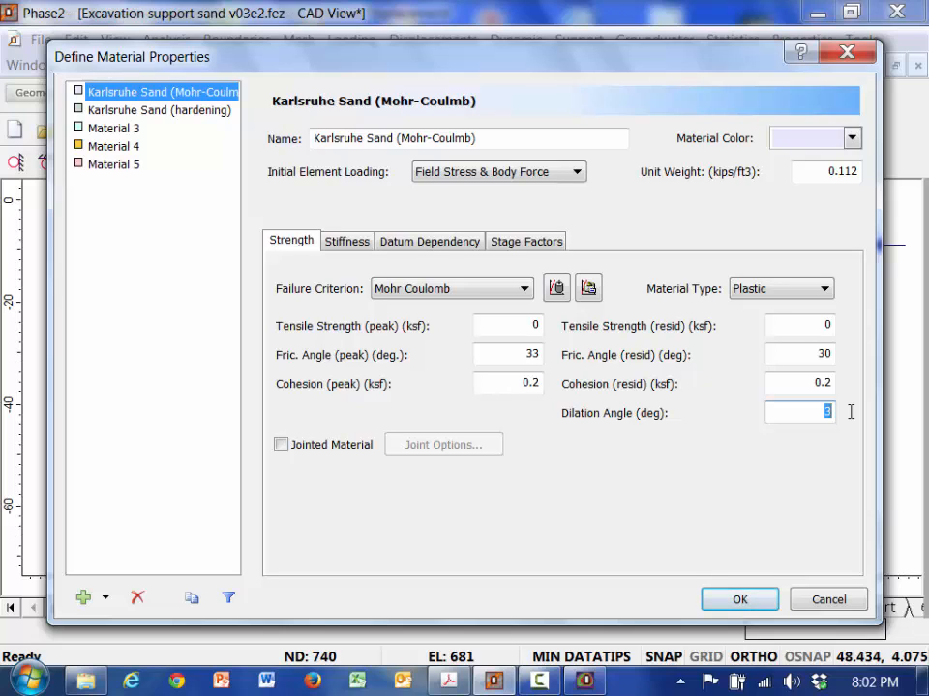
click(819, 413)
double_click(533, 355)
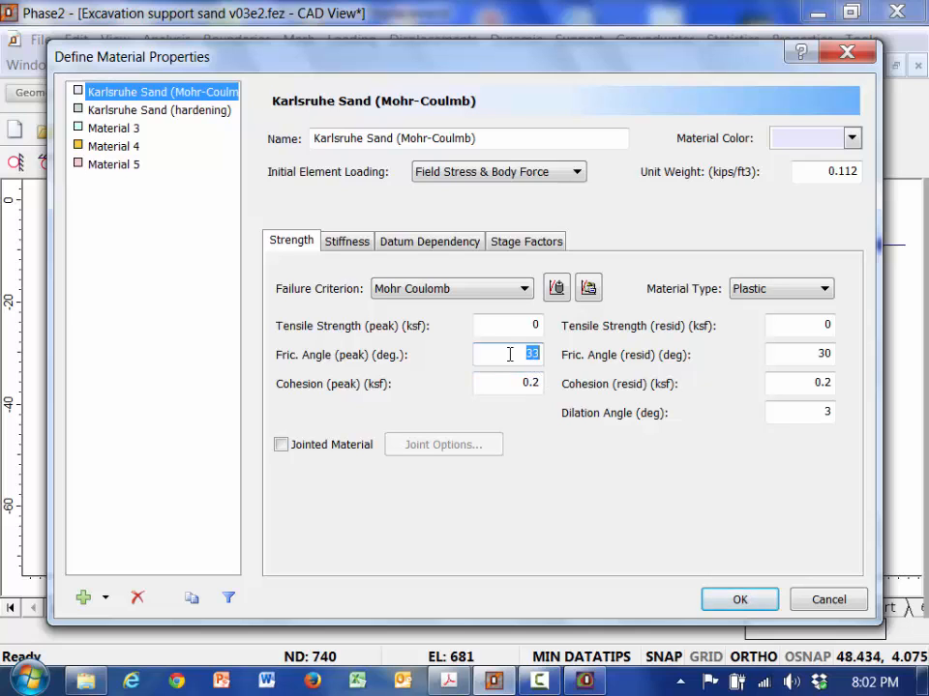
click(513, 354)
double_click(828, 412)
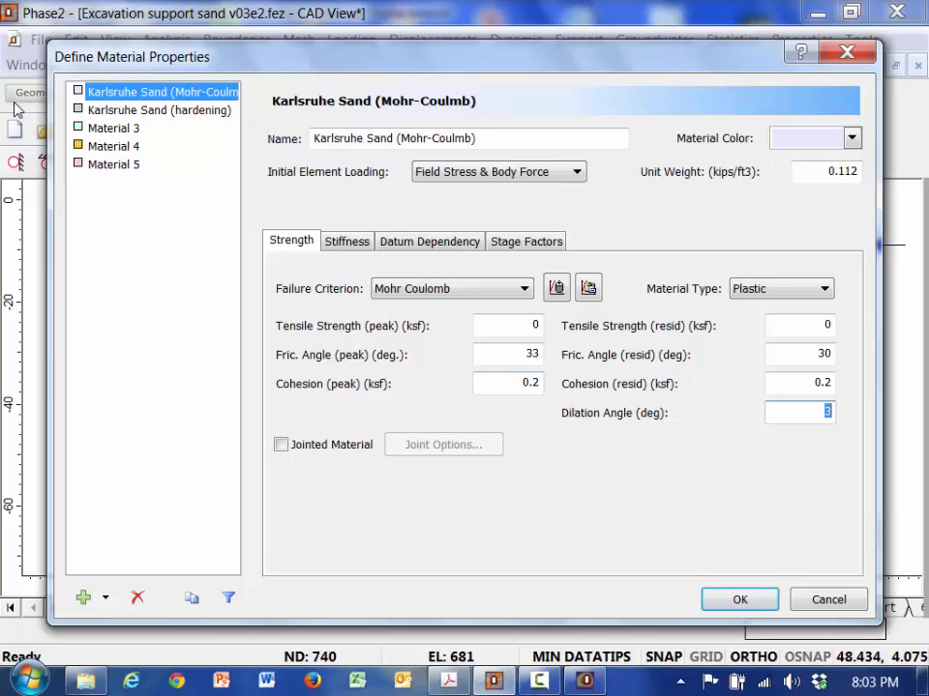
Review the strength parameters of Karlsruhe Sand (hardening), and assign Karlsruhe Sand (Mohr-Coulmb) to the main soil region outside the excavation
click(107, 113)
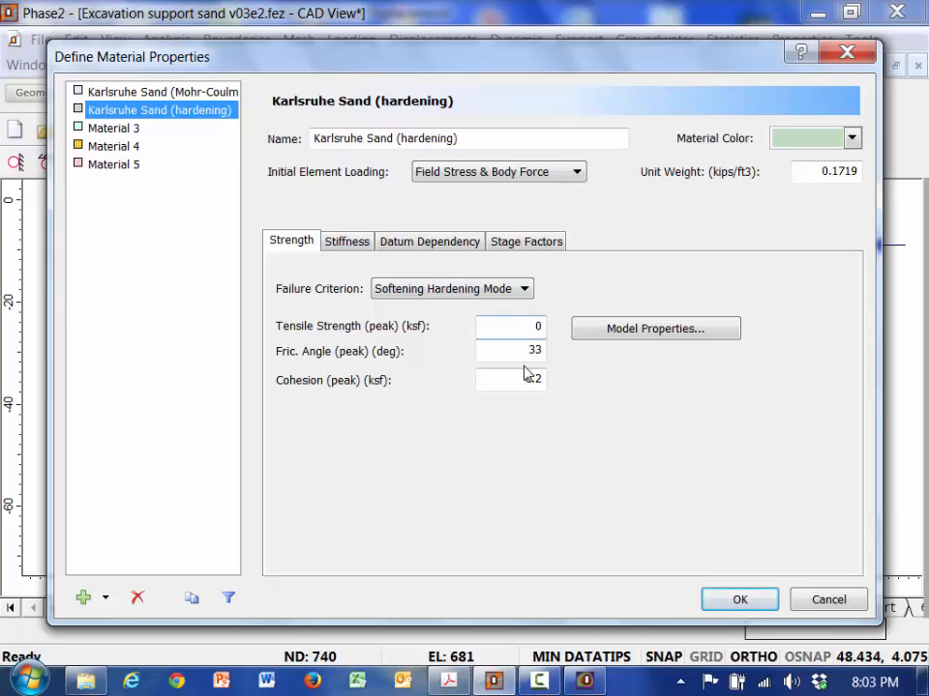
click(730, 602)
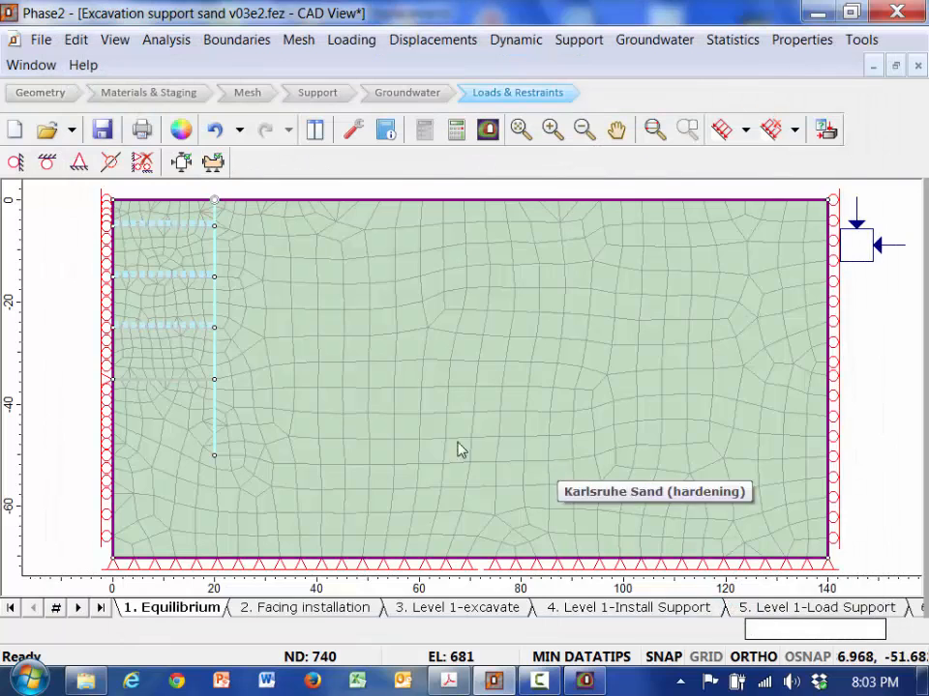
right_click(352, 328)
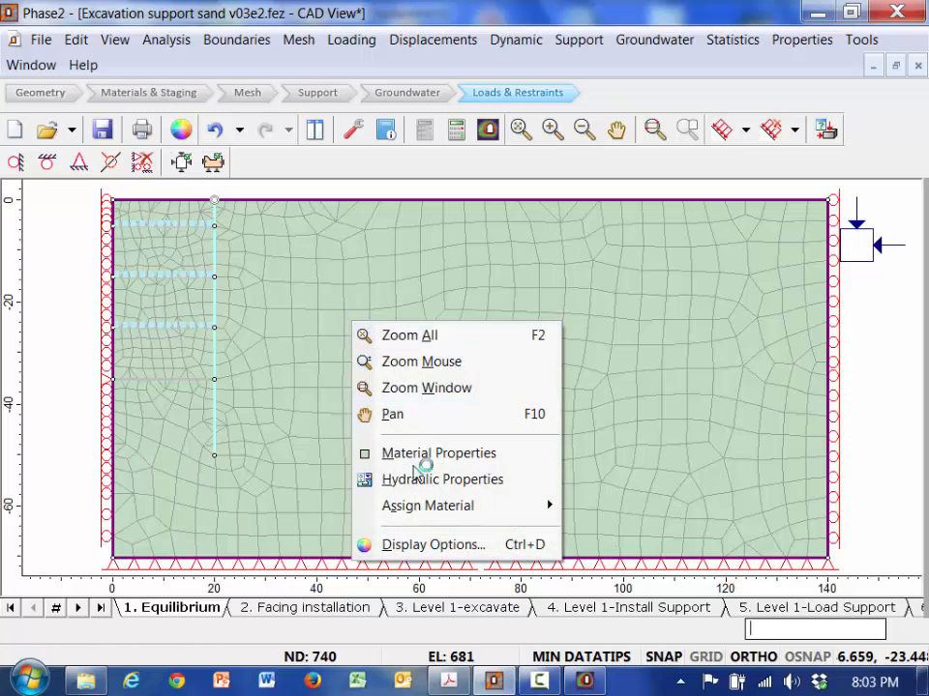
mouse_move(426, 505)
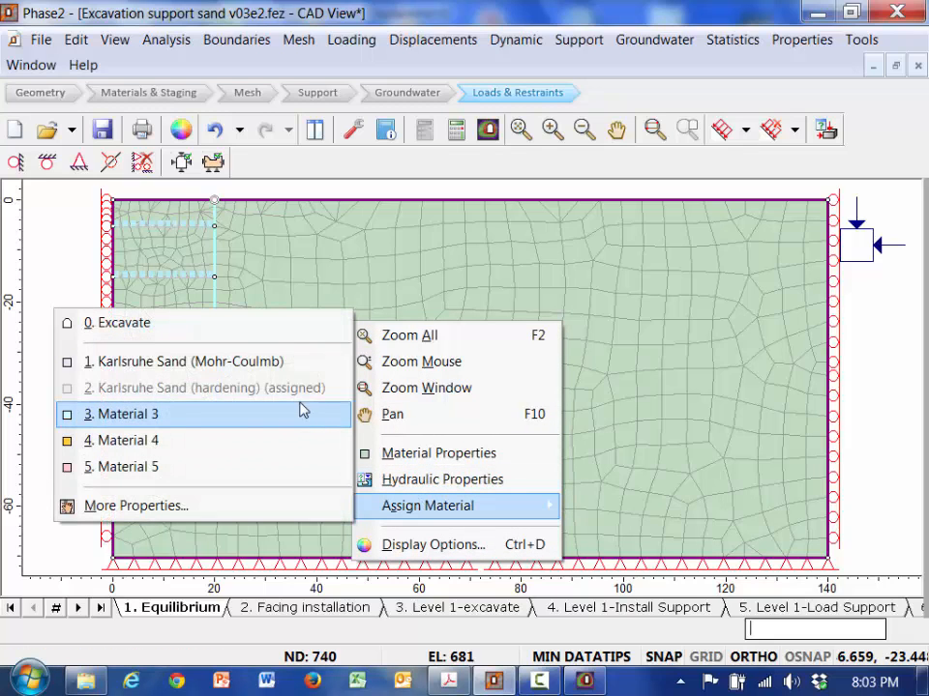
click(280, 369)
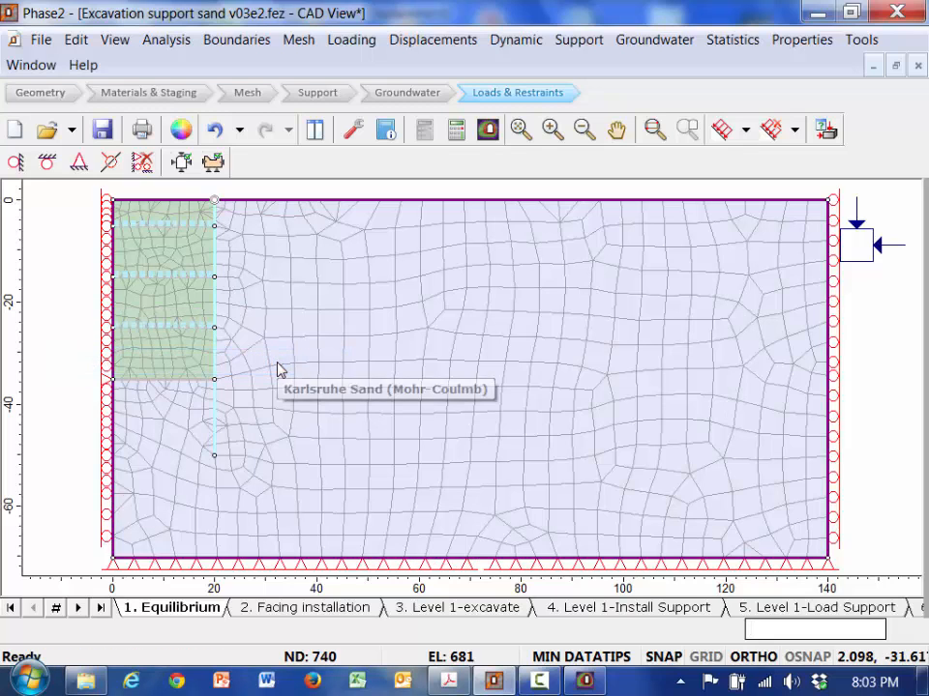
right_click(180, 359)
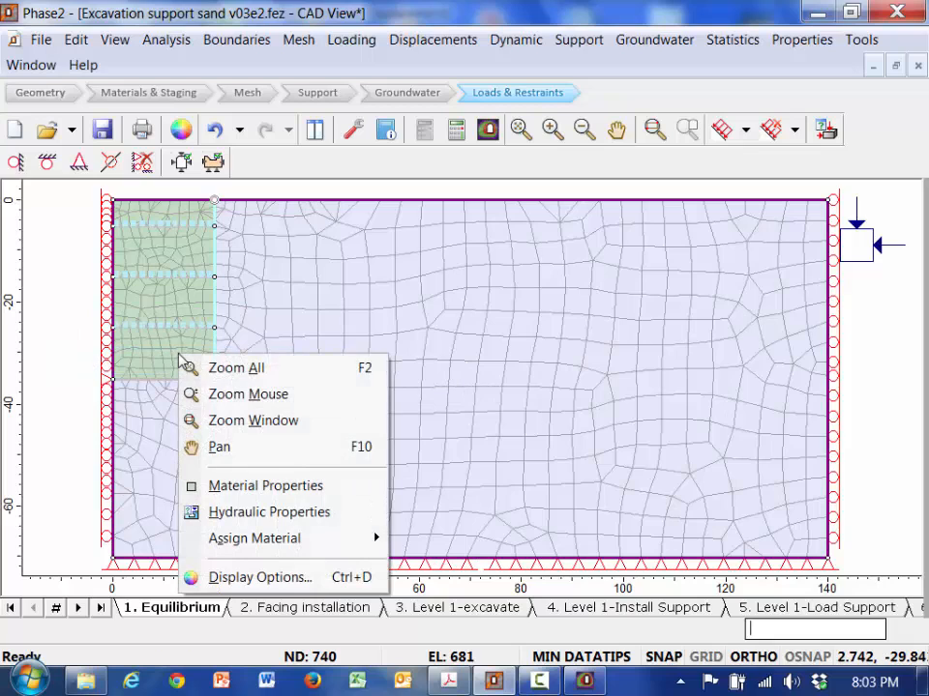
click(244, 491)
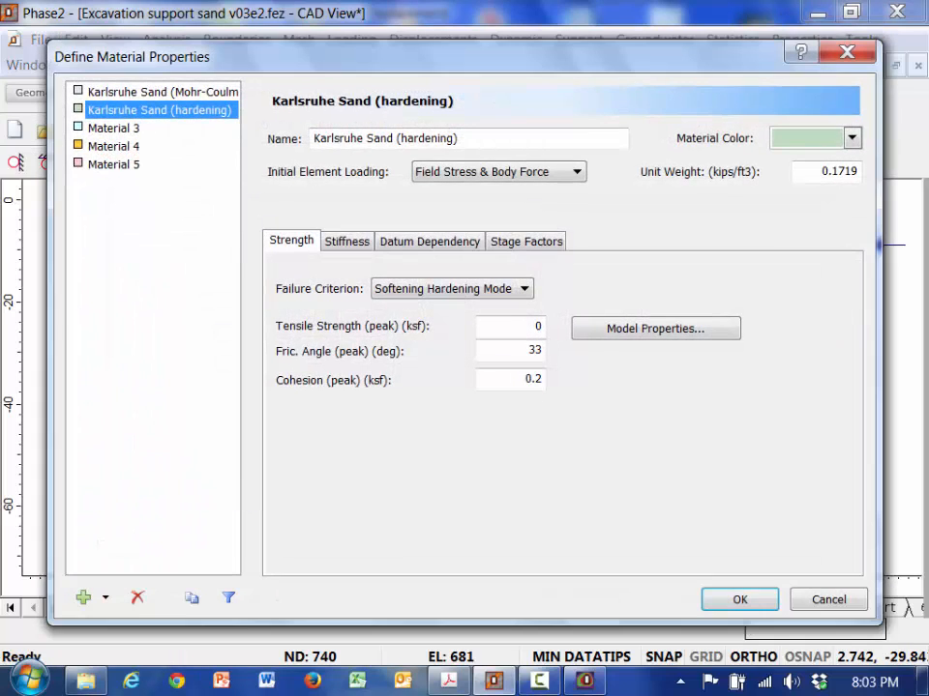
click(825, 599)
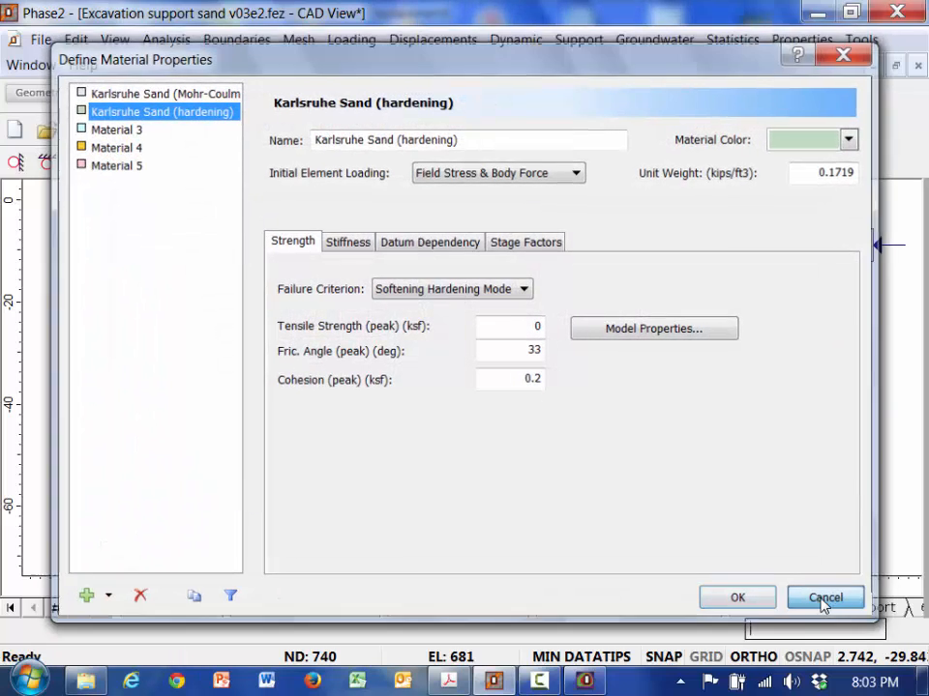
Assign Karlsruhe Sand (Mohr-Coulmb) to the two lower excavation layers, between Y = -35 and Y = -15
right_click(169, 376)
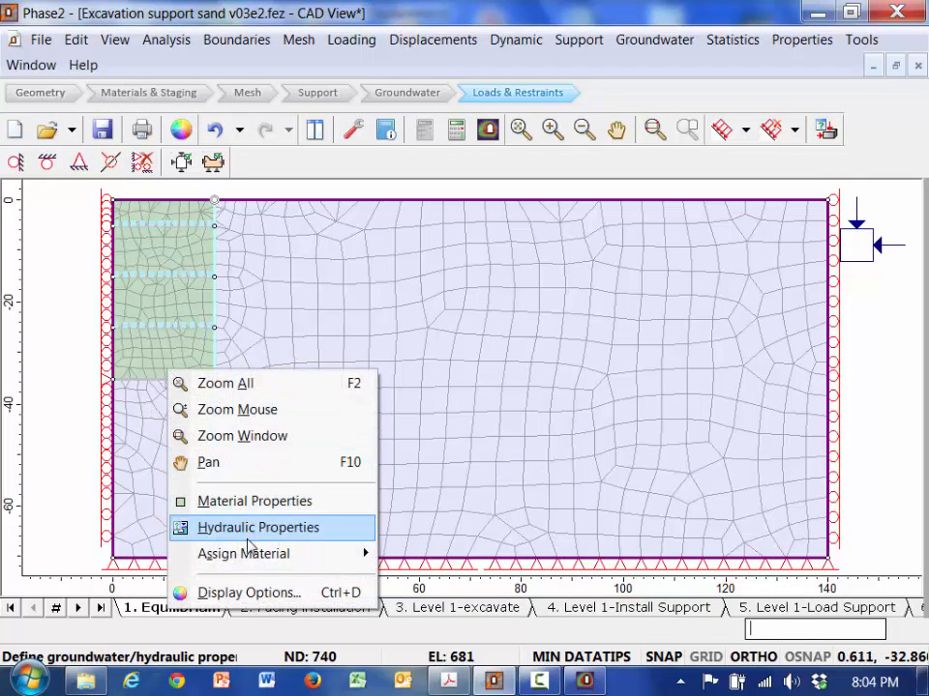
mouse_move(251, 556)
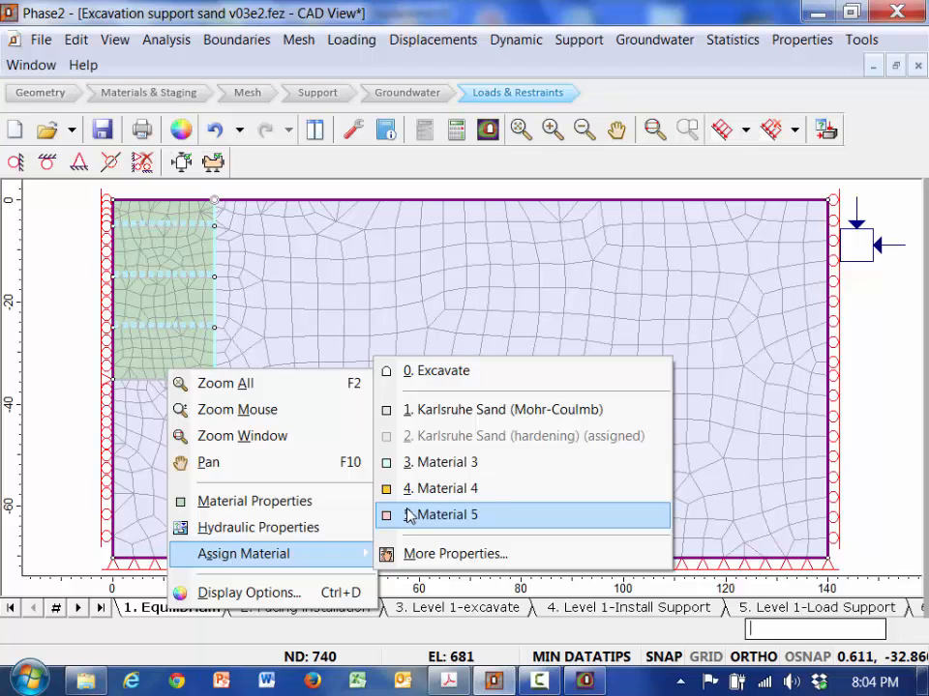
click(474, 410)
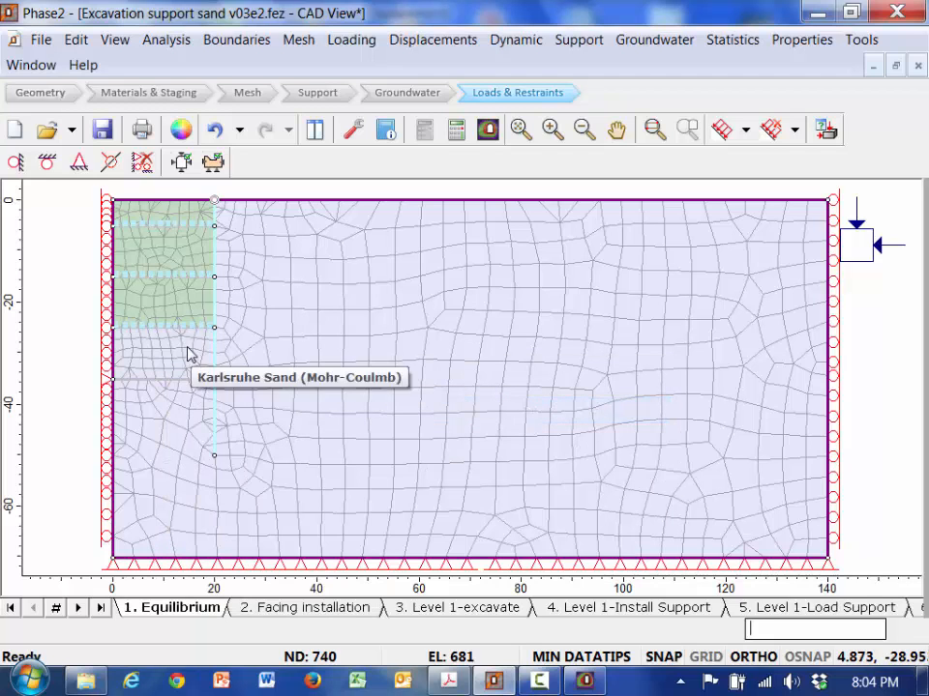
right_click(184, 307)
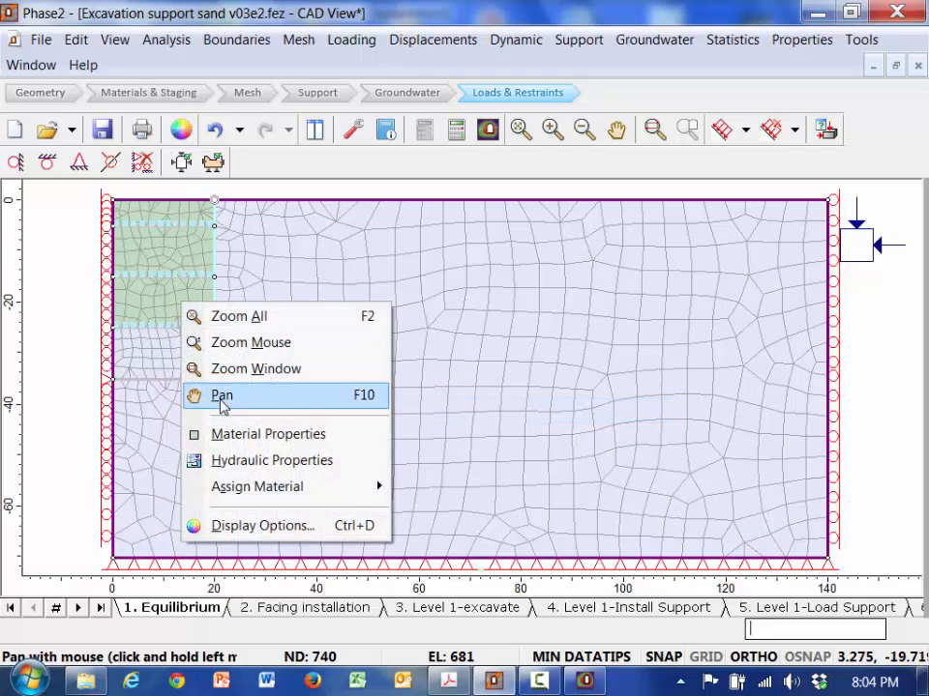
mouse_move(258, 500)
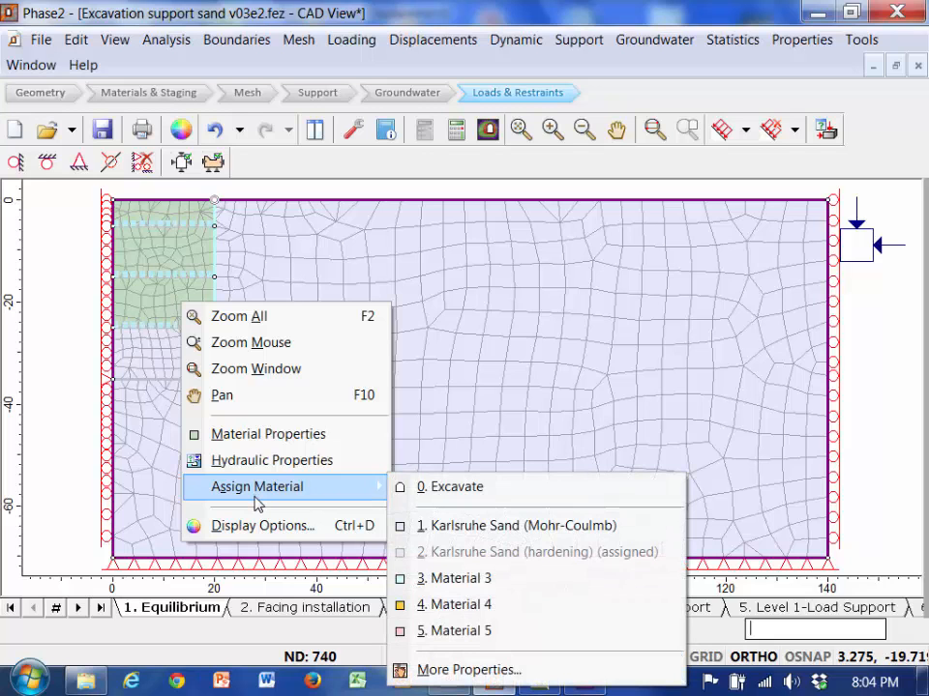
click(448, 526)
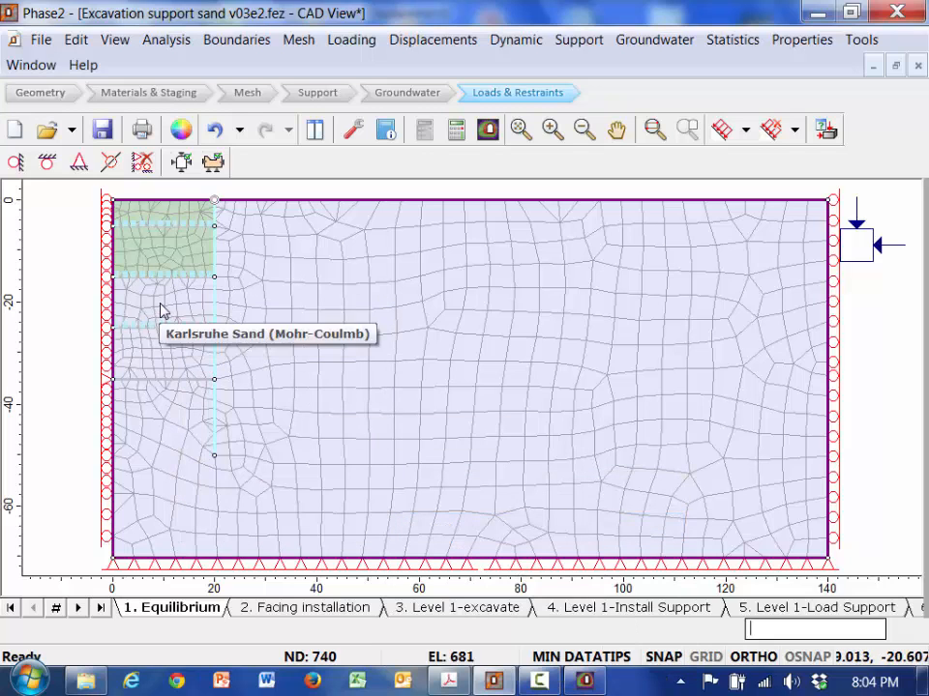
Assign Karlsruhe Sand (Mohr-Coulmb) to the two upper excavation layers, between Y = -15 and the ground surface
right_click(148, 253)
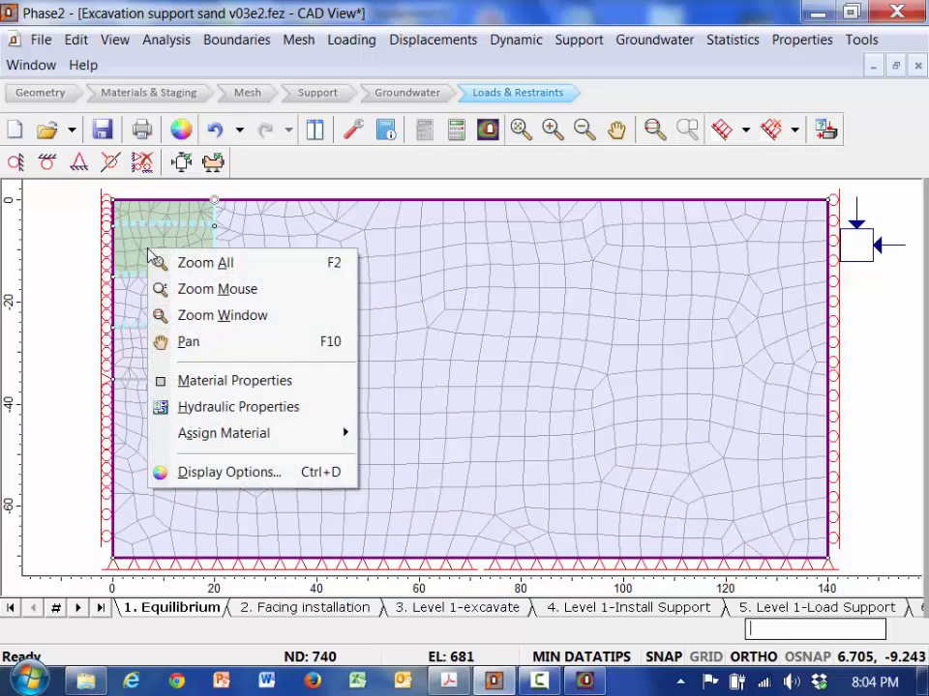
mouse_move(253, 437)
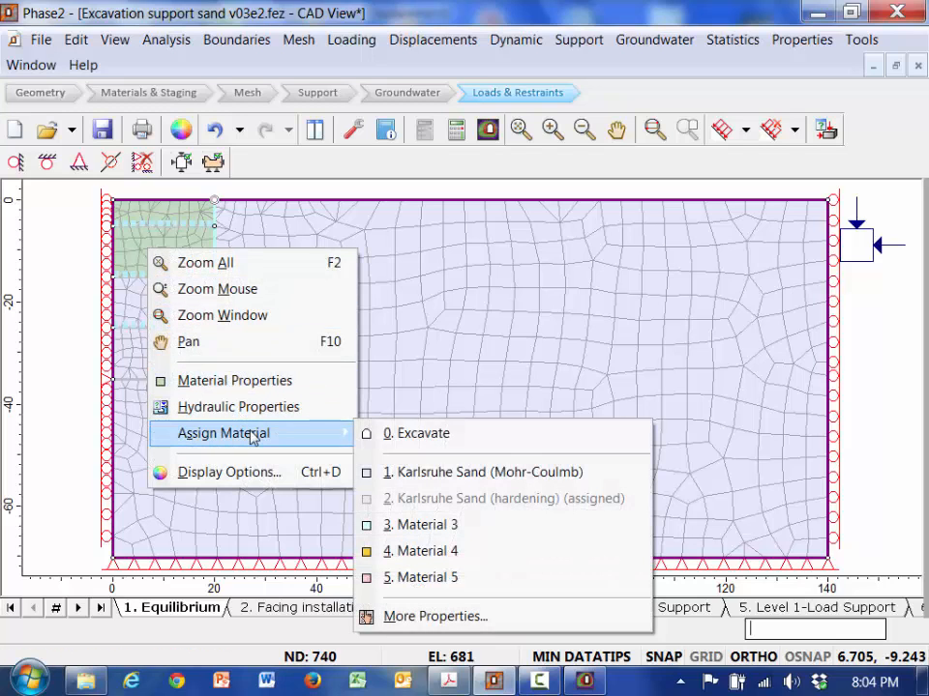
click(418, 471)
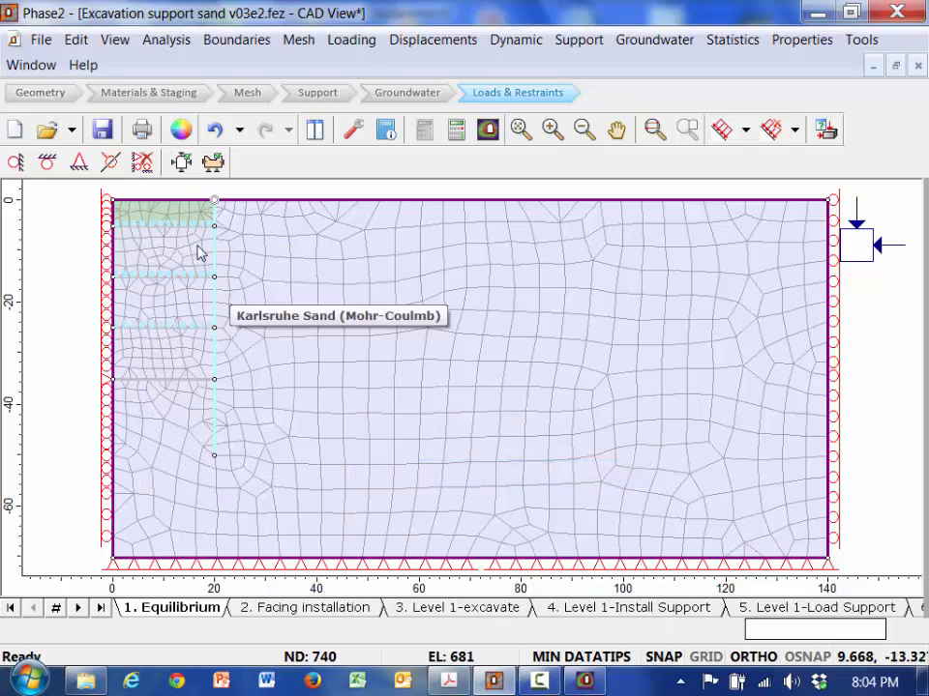
right_click(174, 213)
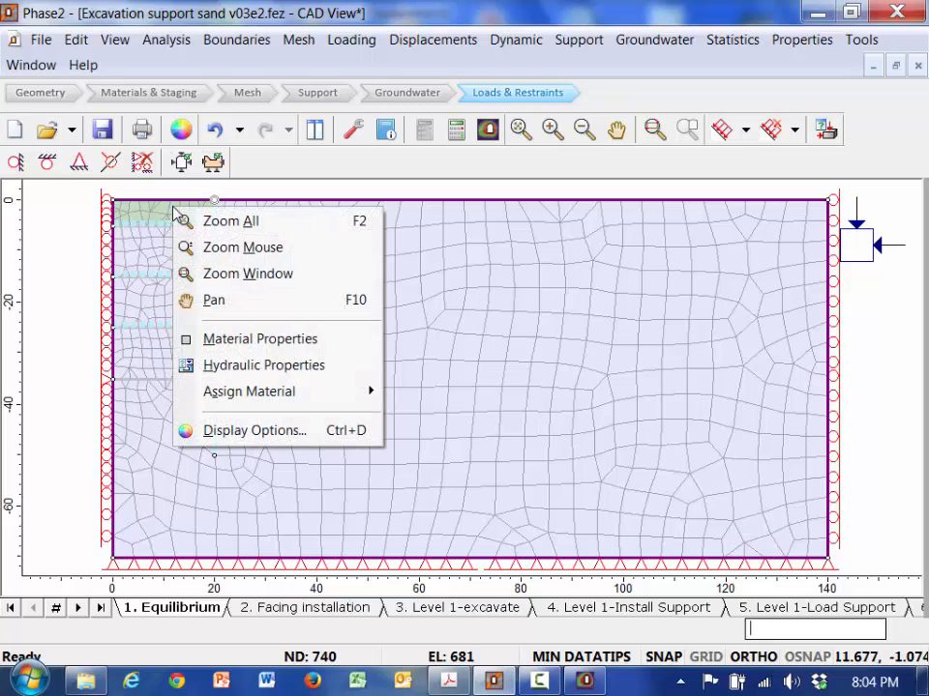
mouse_move(246, 390)
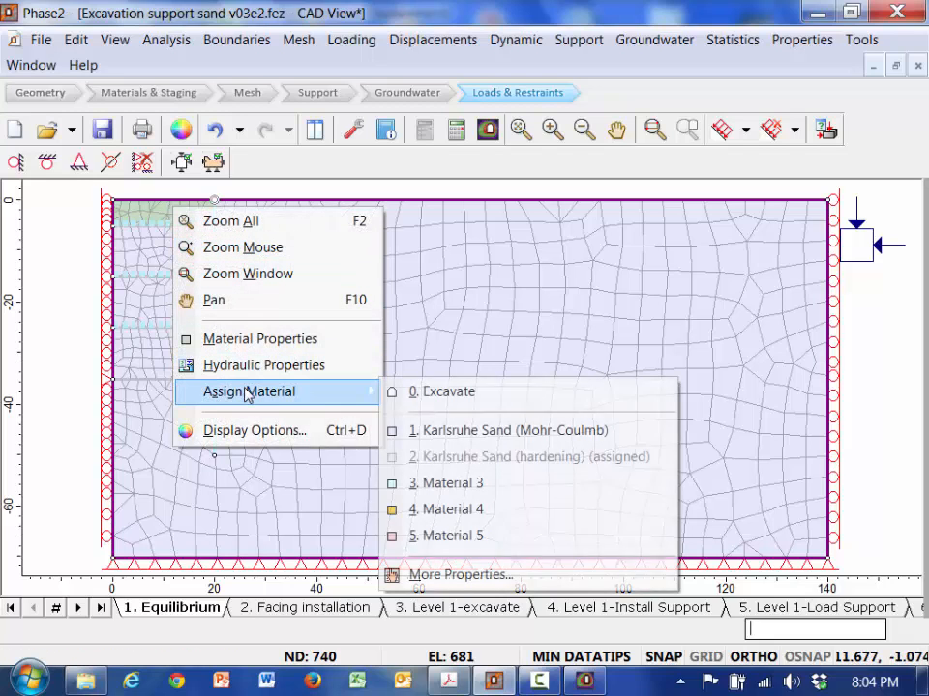
click(426, 433)
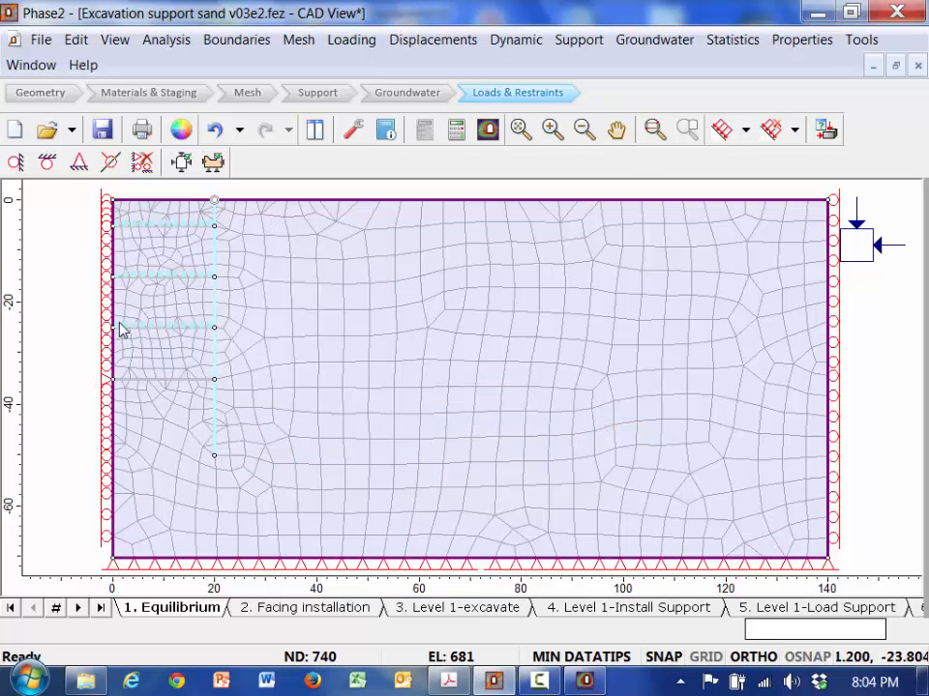
Save the changes to Excavation support sand v03e2.fez and compute the model
click(450, 136)
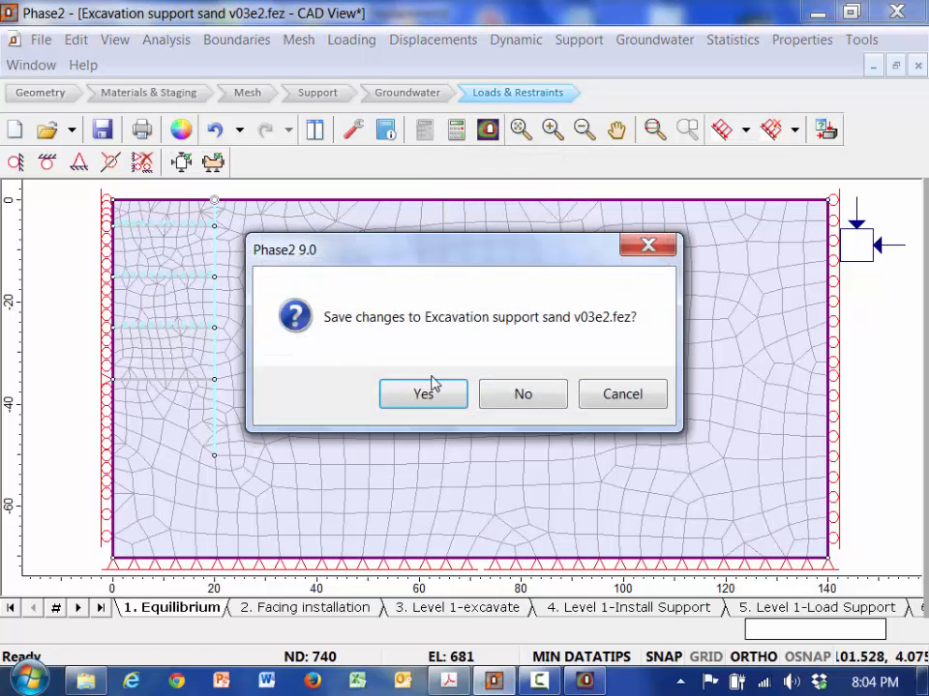
click(432, 393)
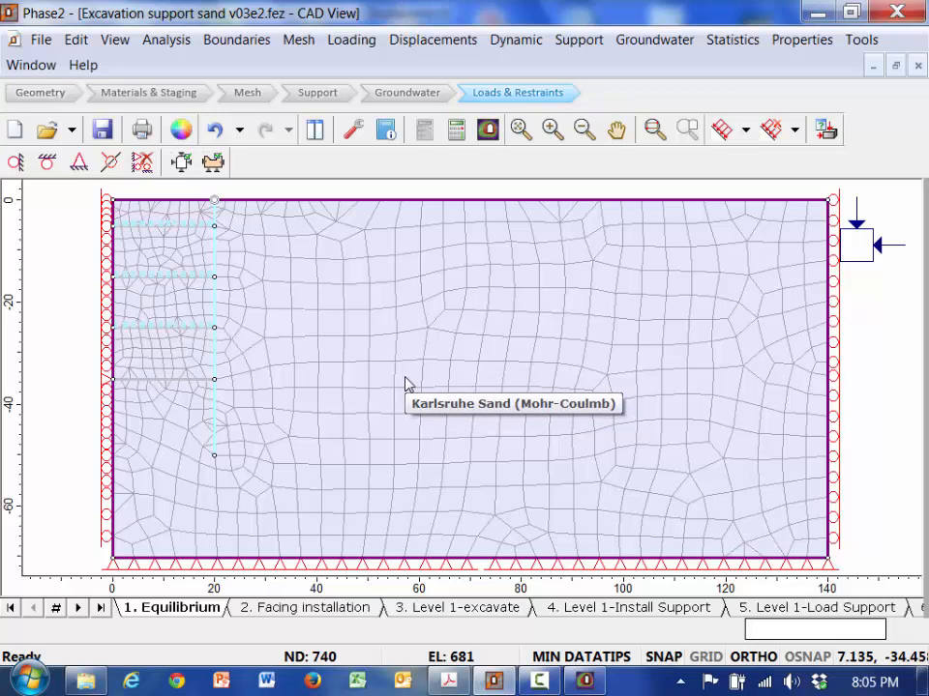
Try to open the results in Interpret and view the analysis log file, and close Interpret
click(486, 132)
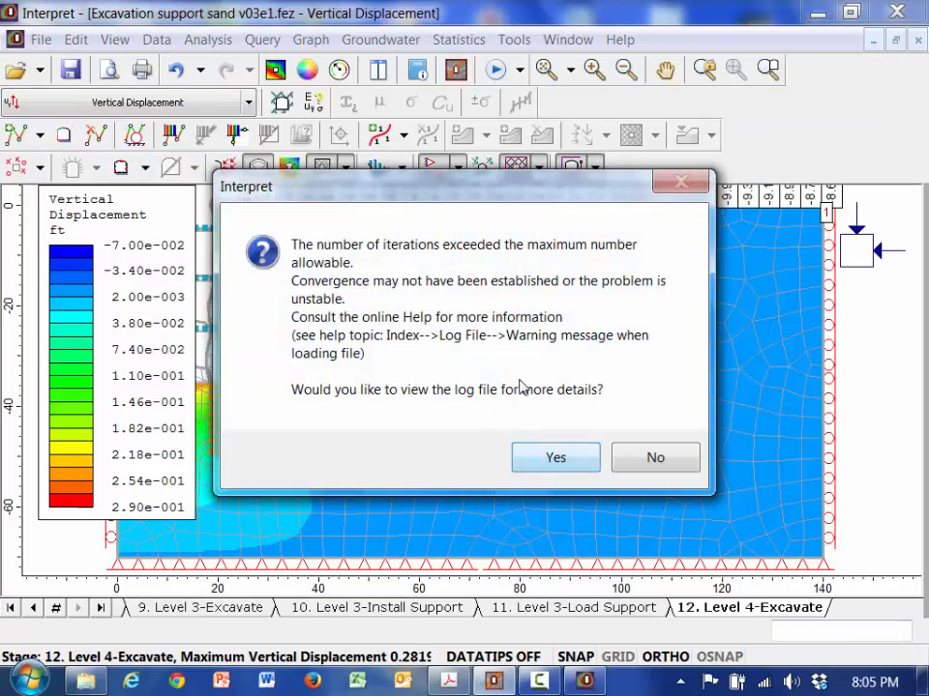
click(583, 464)
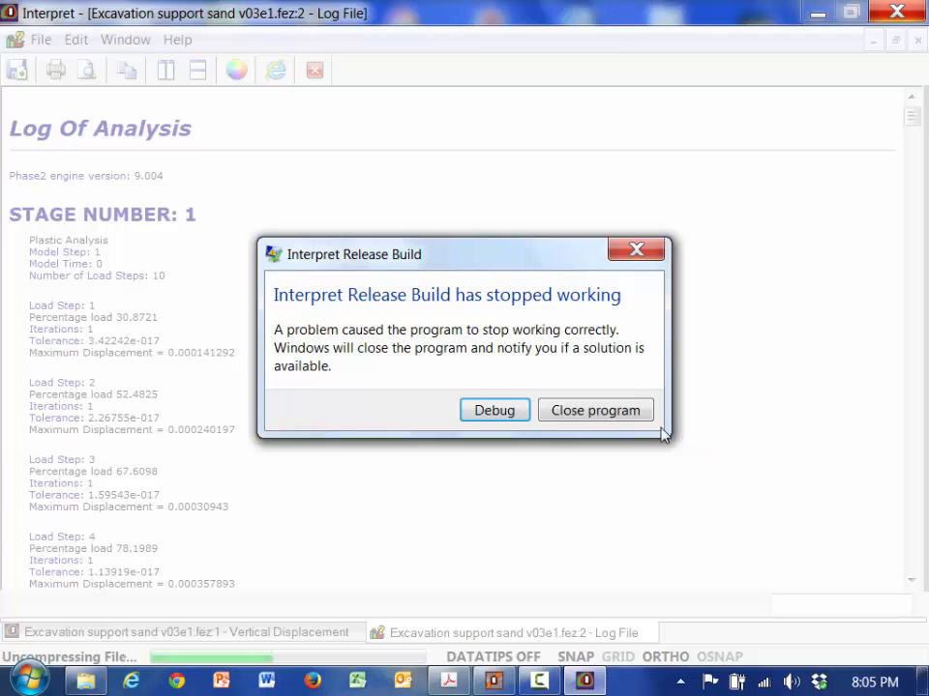
click(634, 416)
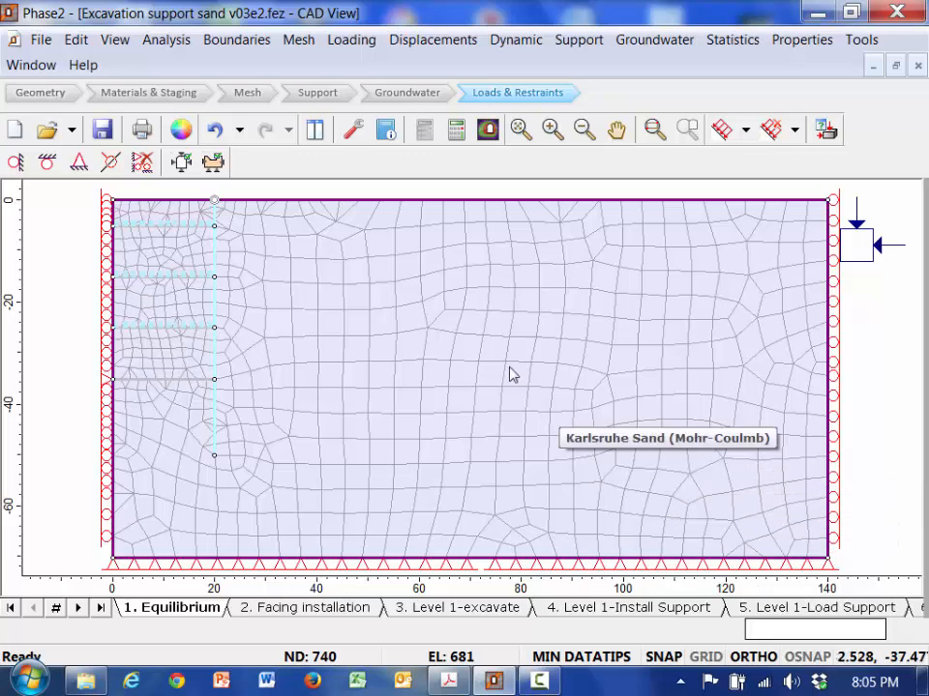
Open the computed v03e2 results in Interpret and display the absolute vertical displacement contours for the Equilibrium stage
click(490, 133)
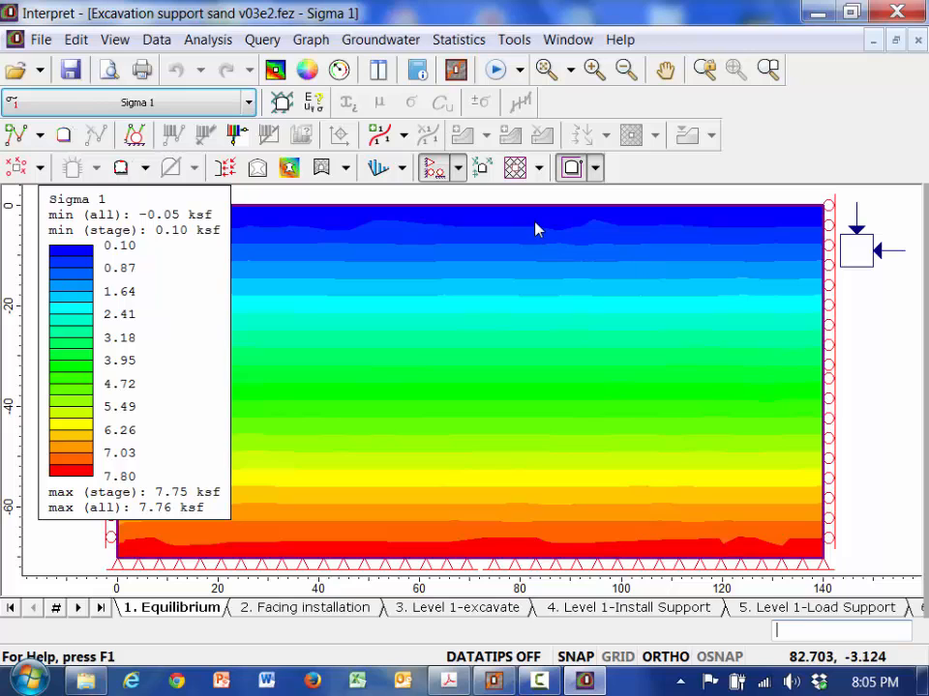
click(248, 105)
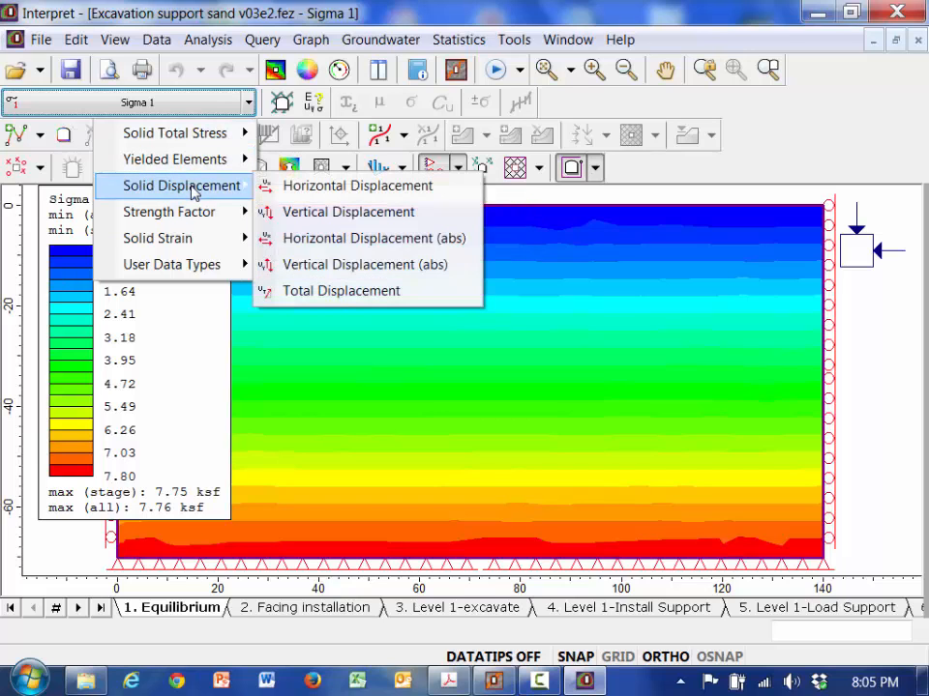
mouse_move(190, 189)
click(324, 274)
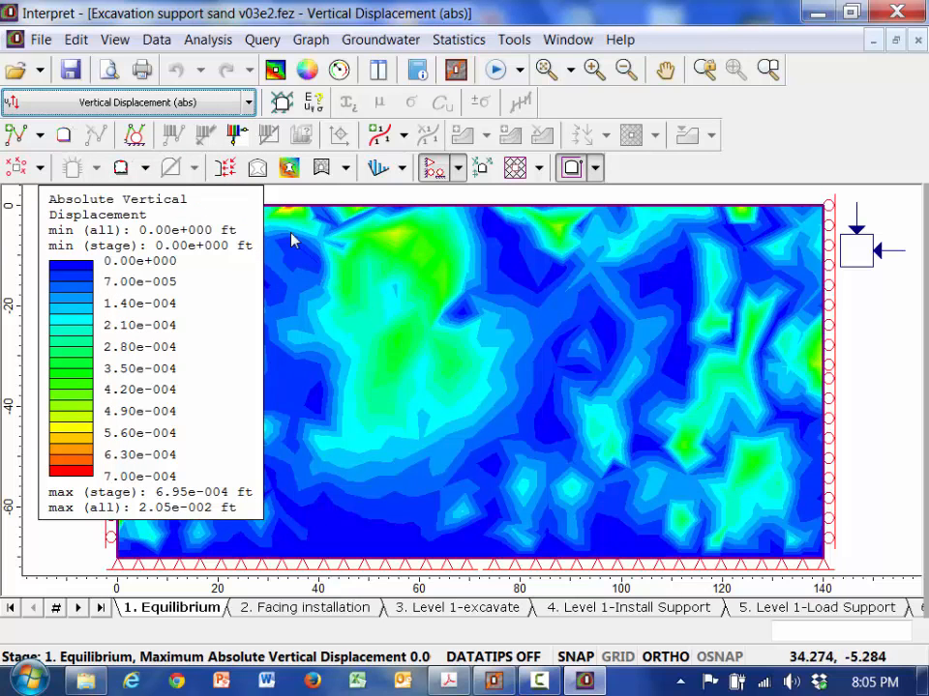
Examine the absolute vertical displacement contours at the Level 1-excavate and Level 1-Install Support stages, with the whole model clear of the legend
click(114, 41)
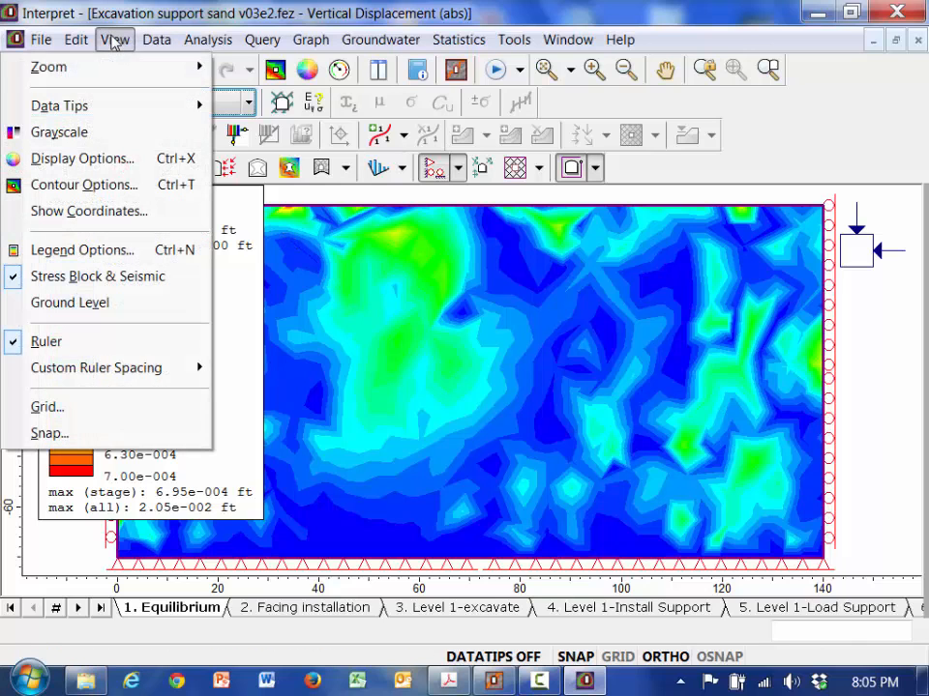
mouse_move(184, 67)
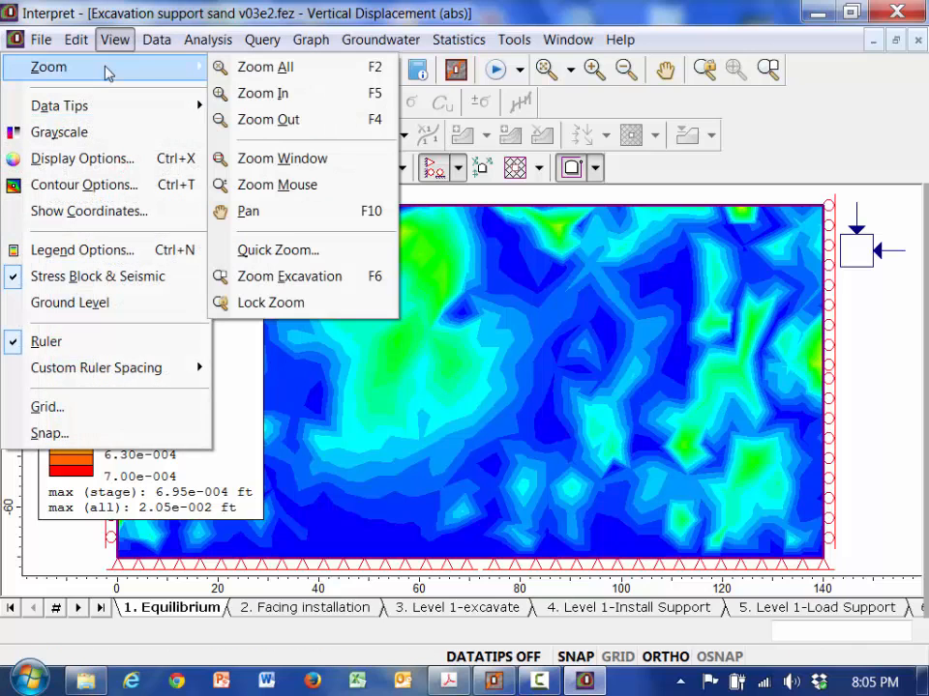
click(245, 118)
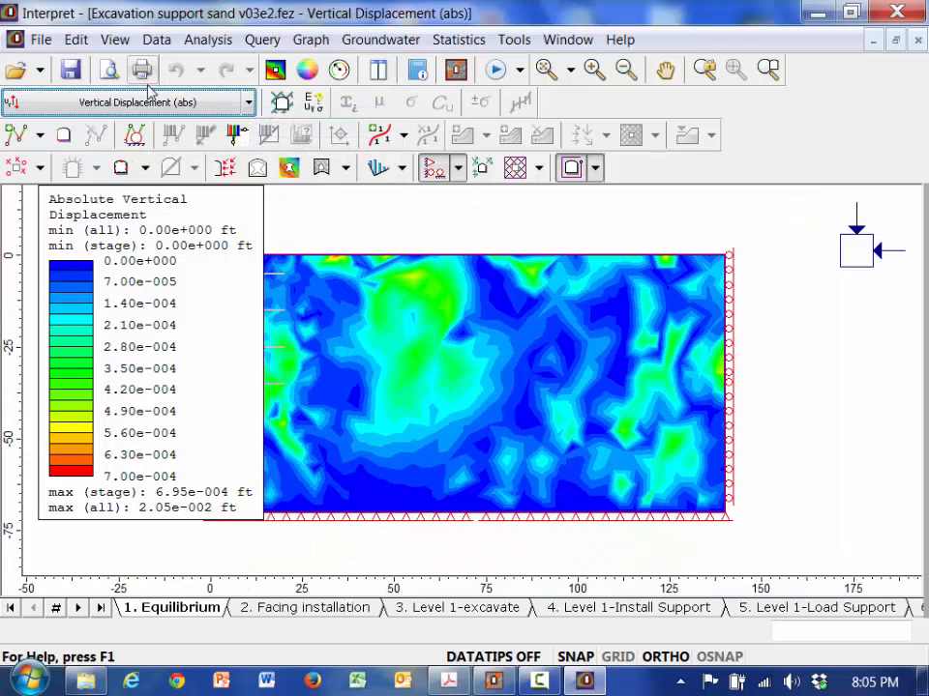
click(117, 40)
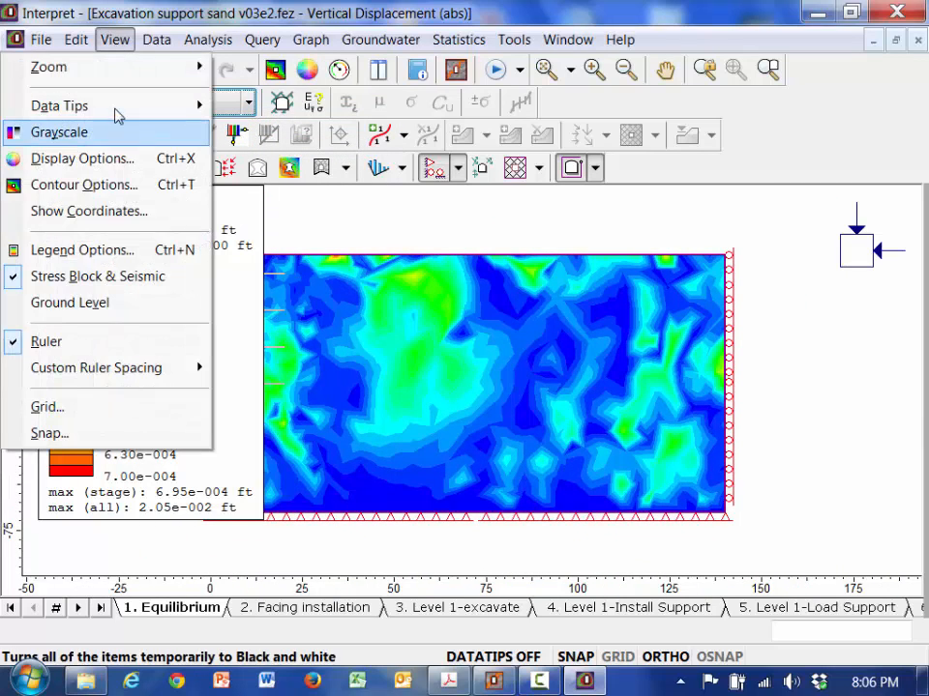
mouse_move(114, 77)
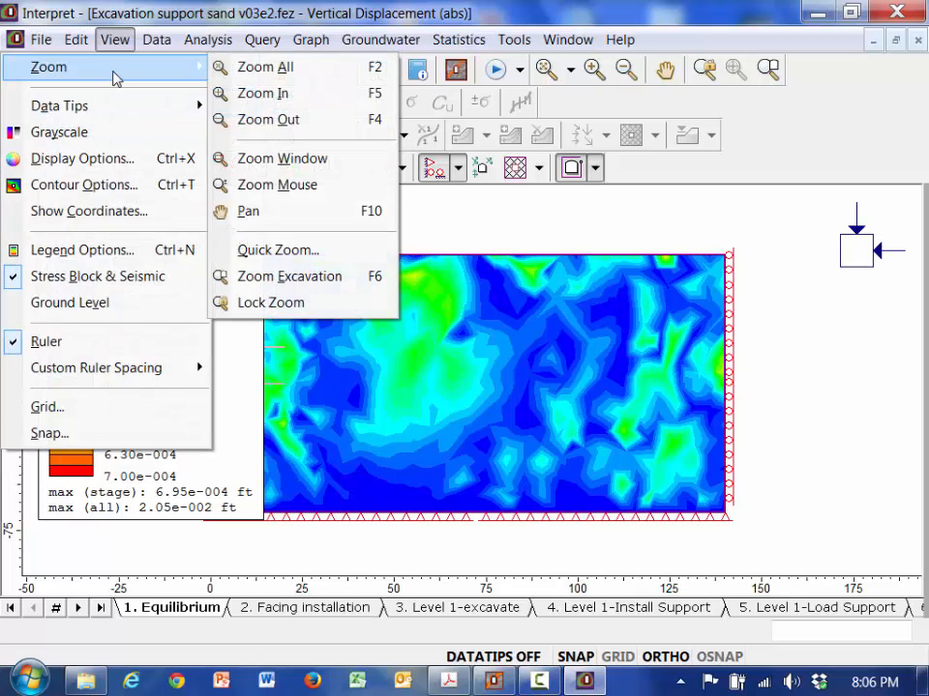
click(267, 221)
drag(301, 224, 390, 214)
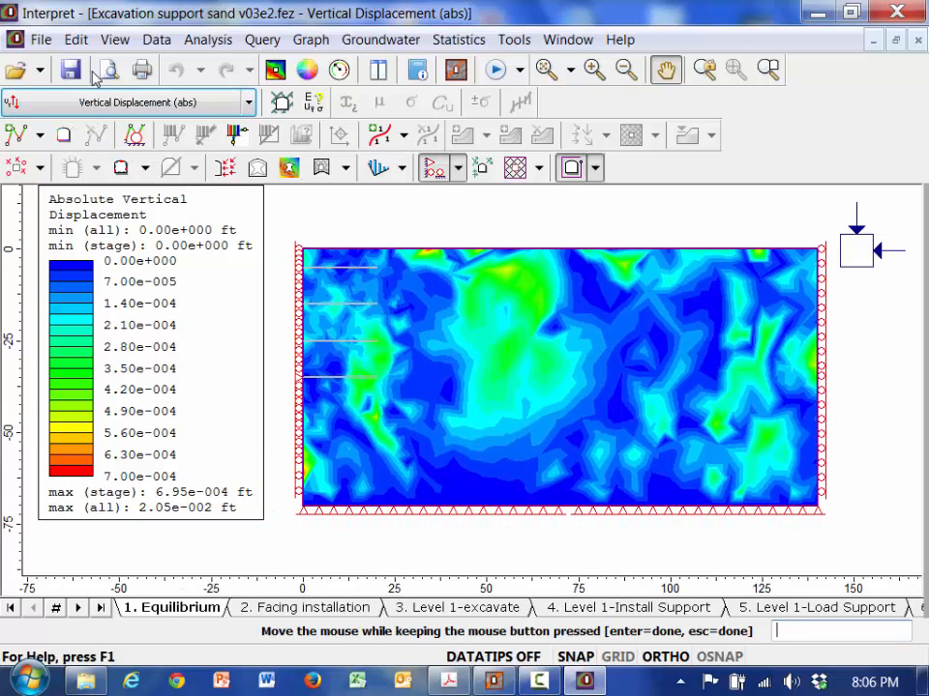
click(120, 39)
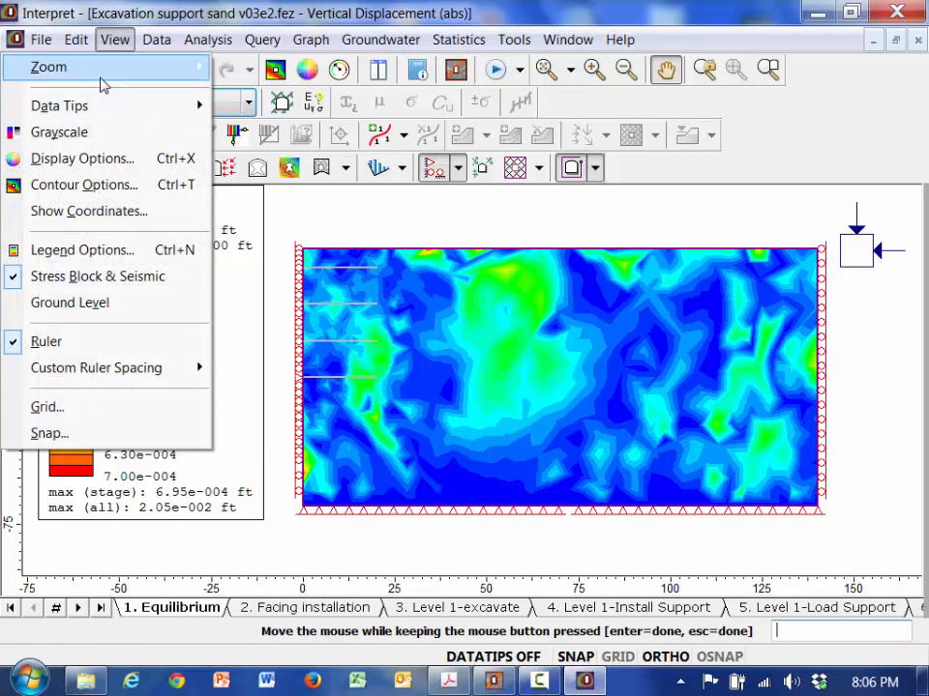
mouse_move(102, 79)
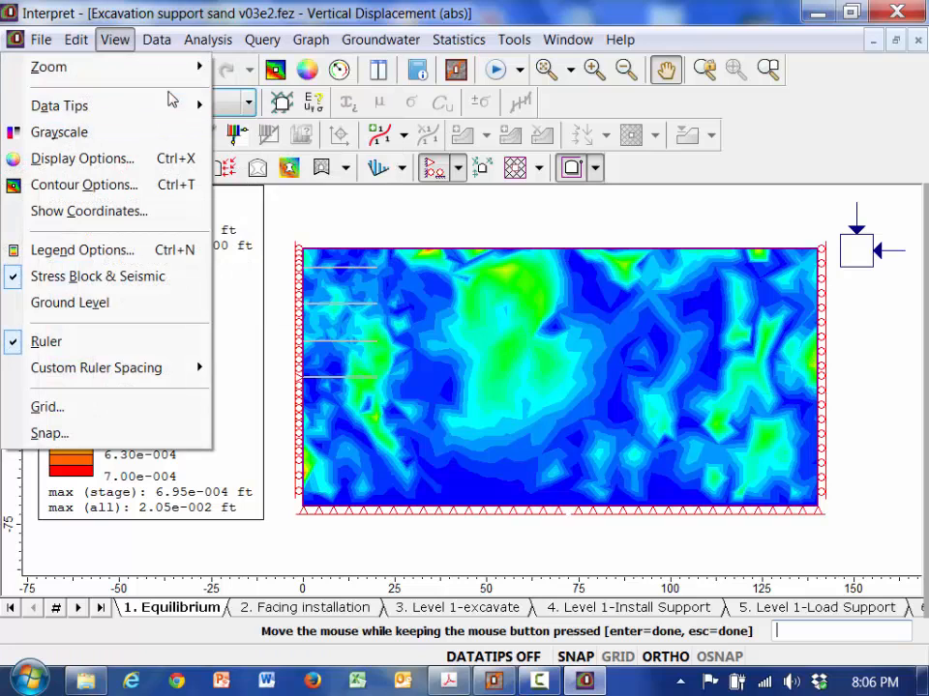
mouse_move(199, 70)
click(284, 215)
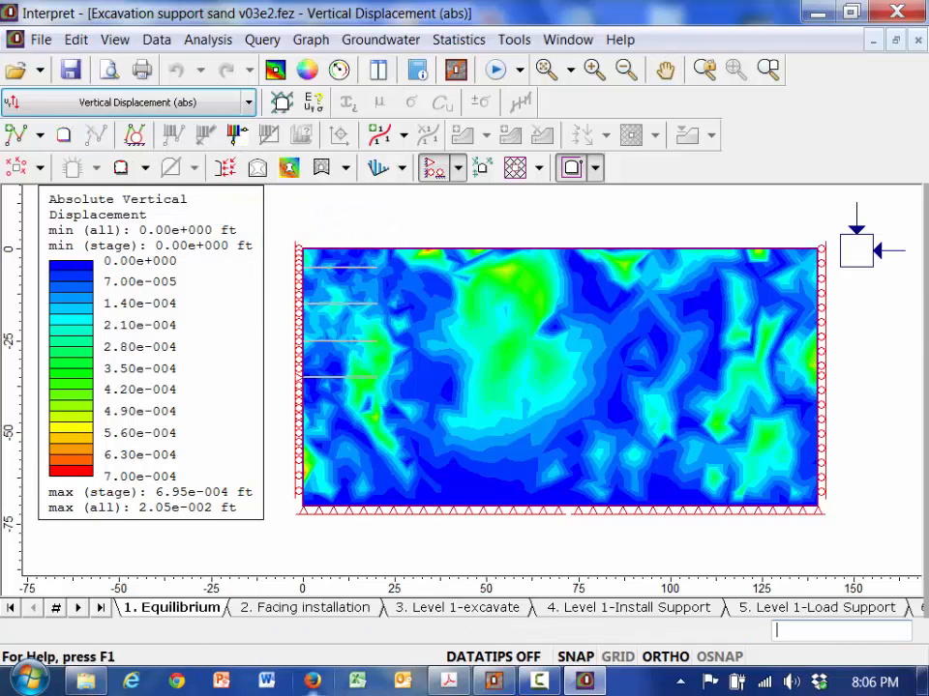
click(490, 608)
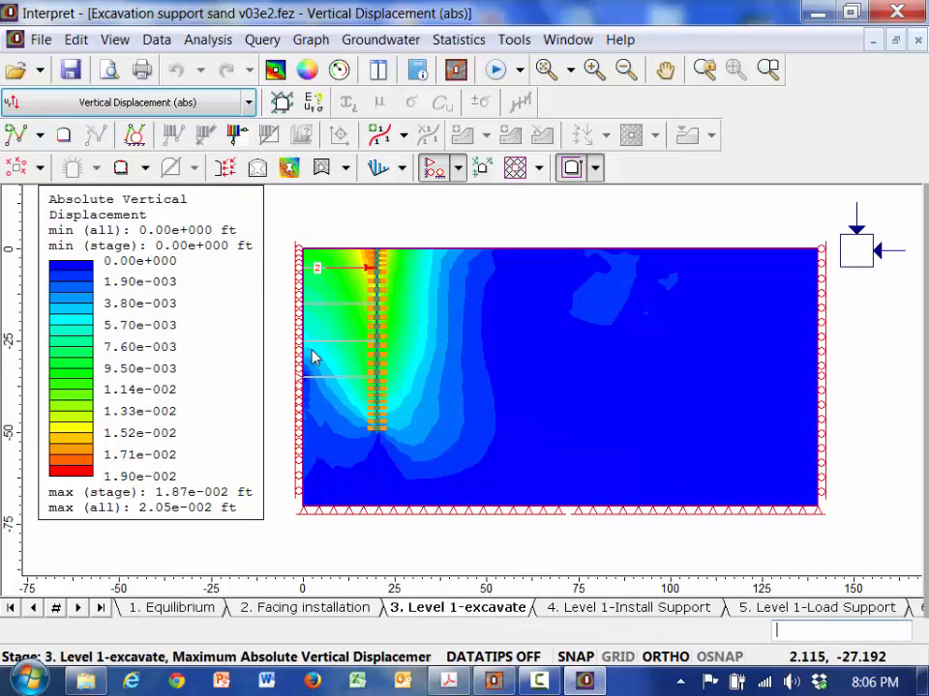
click(629, 607)
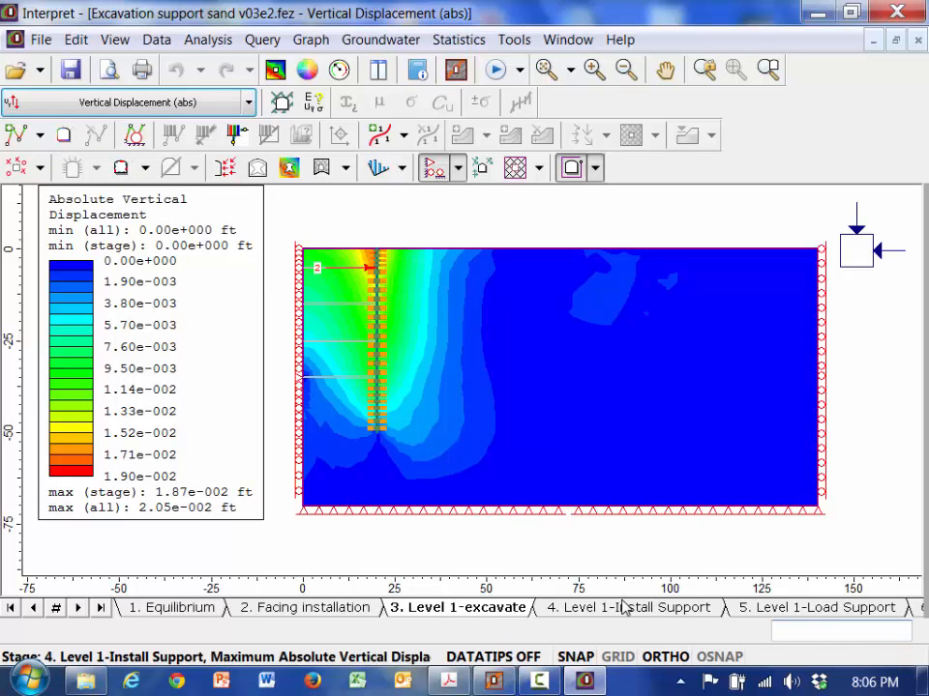
click(512, 611)
click(582, 609)
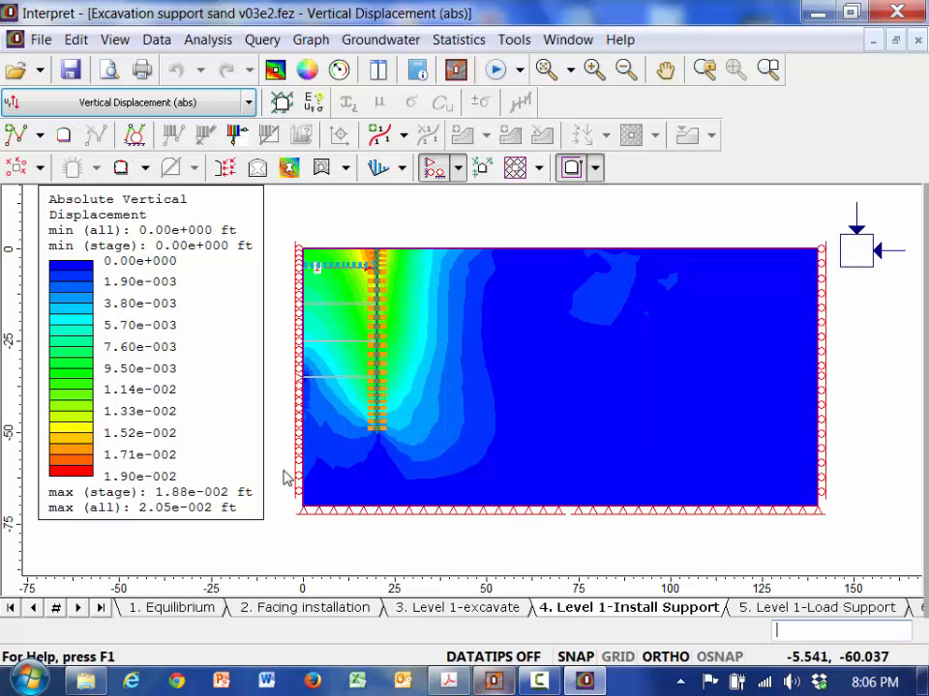
Switch to the Phase2 model and excavate the top layer inside the wall, from the ground surface to Y = -5, in stage 3, Level 1-excavate
click(456, 69)
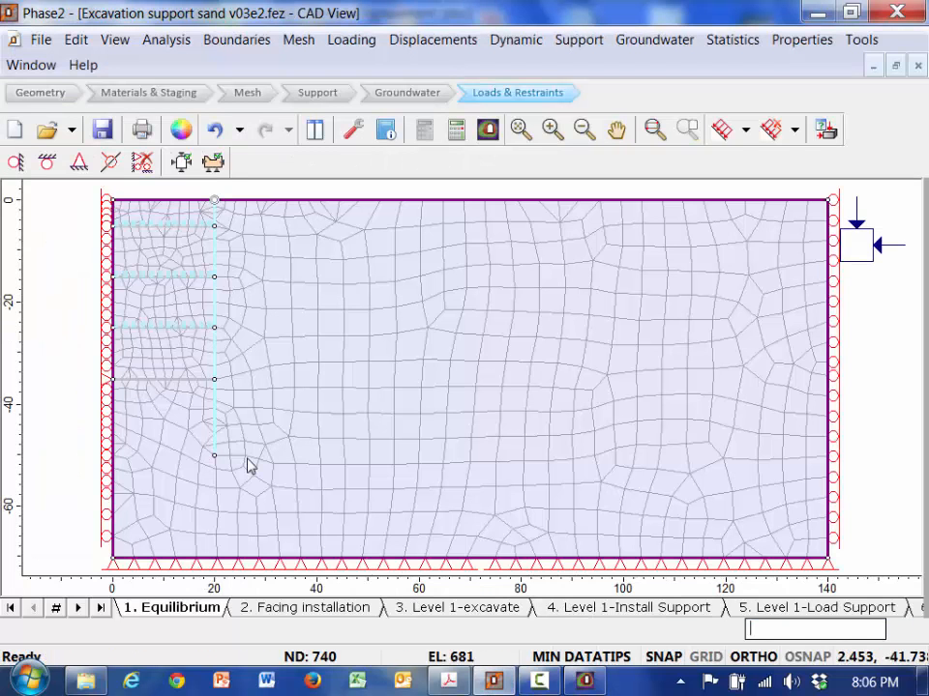
click(444, 607)
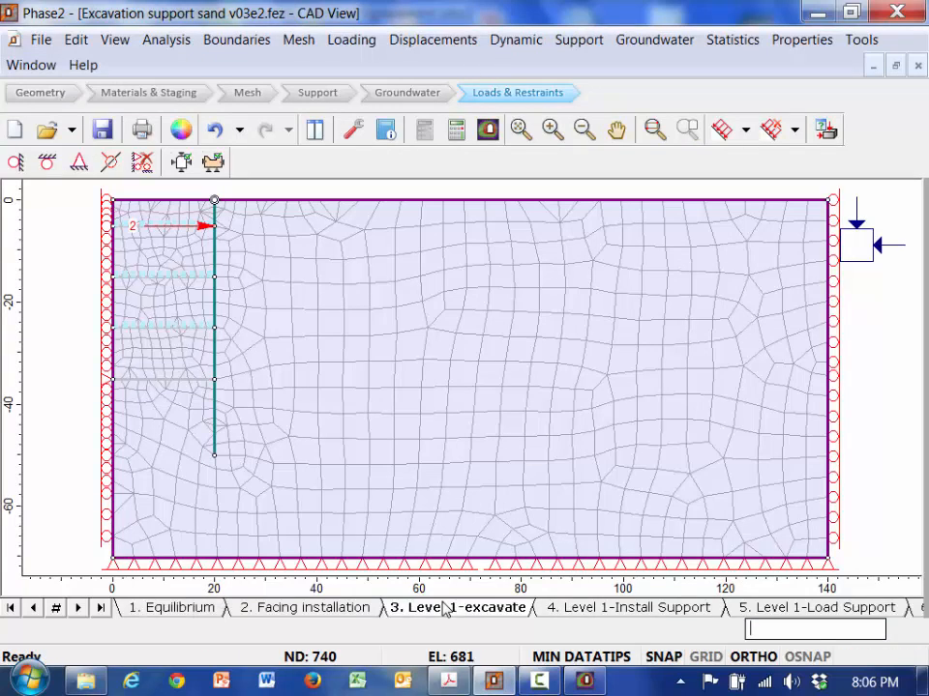
right_click(161, 220)
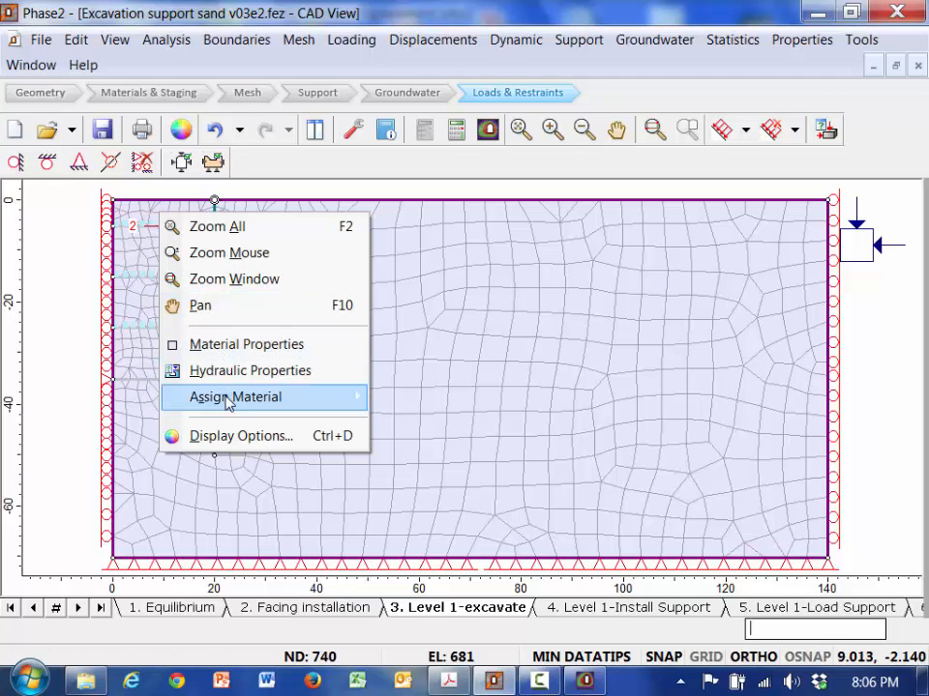
mouse_move(228, 400)
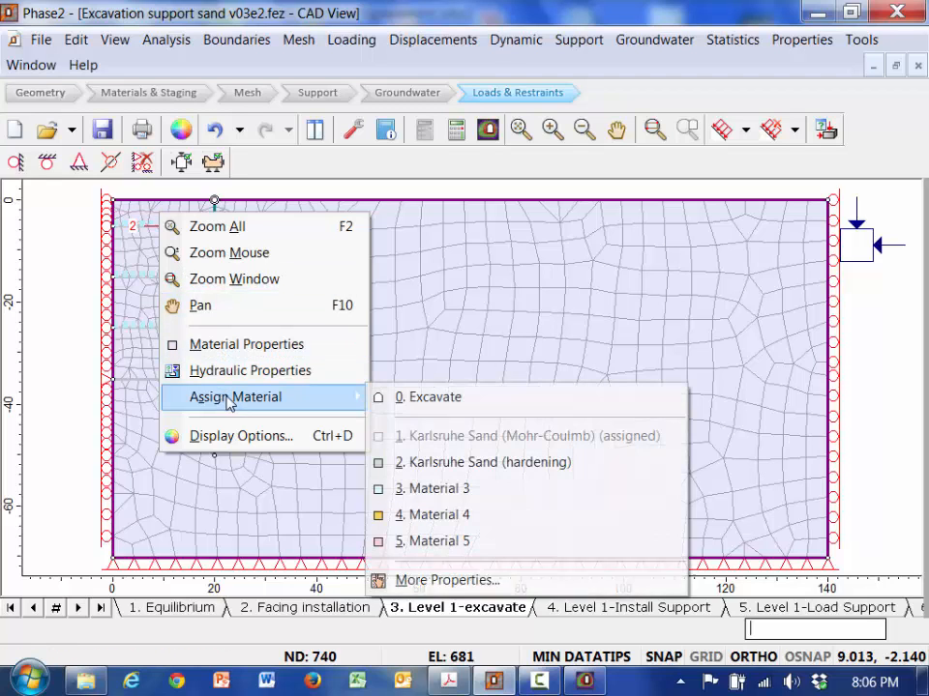
click(406, 399)
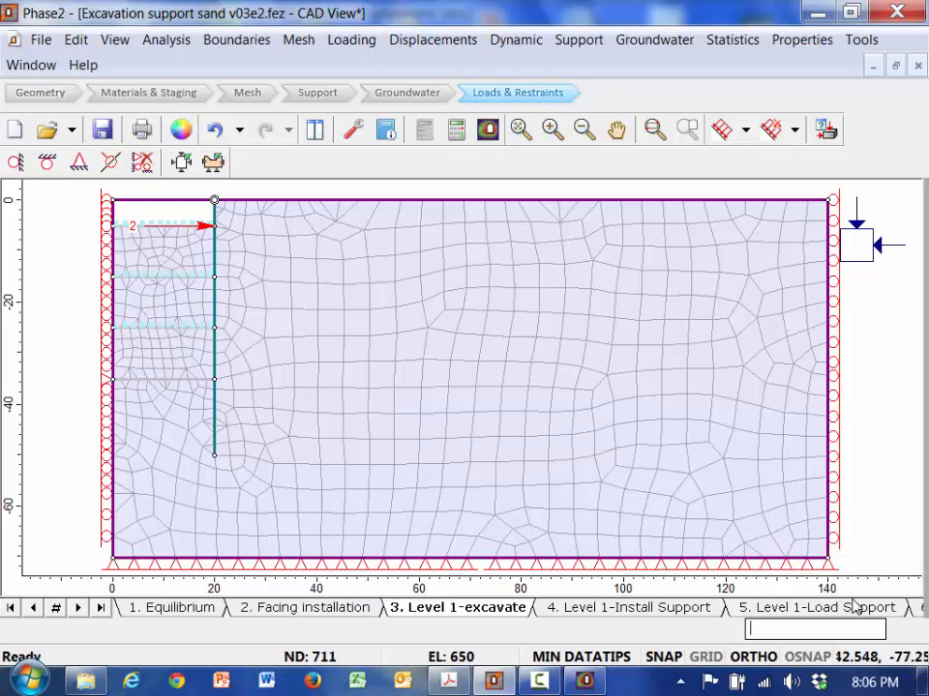
Excavate the second layer inside the wall, between Y = -5 and Y = -15, in stage 6, Level 2-Excavate
click(914, 610)
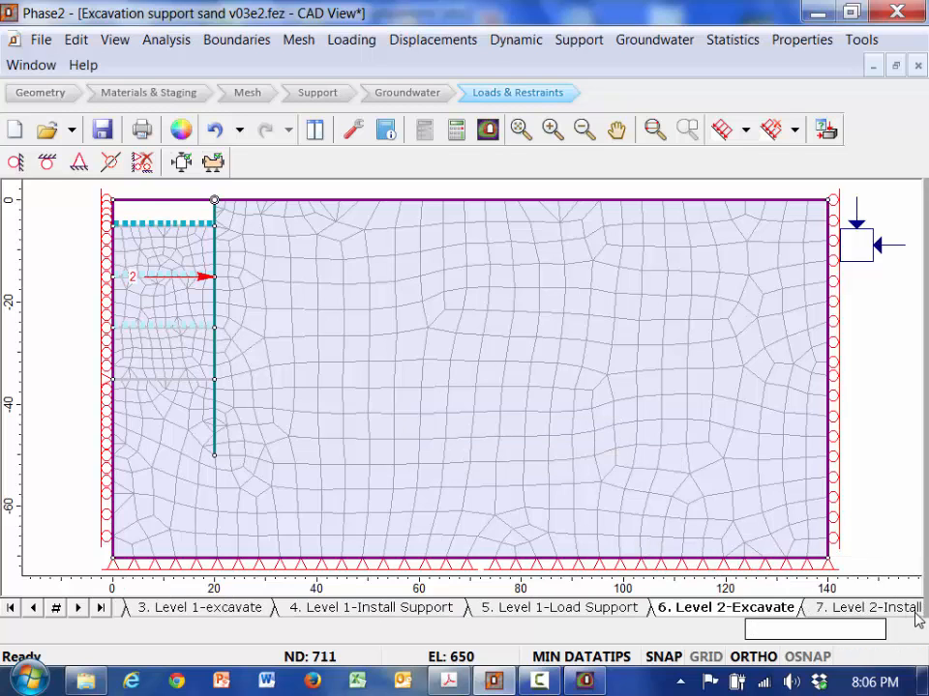
right_click(189, 259)
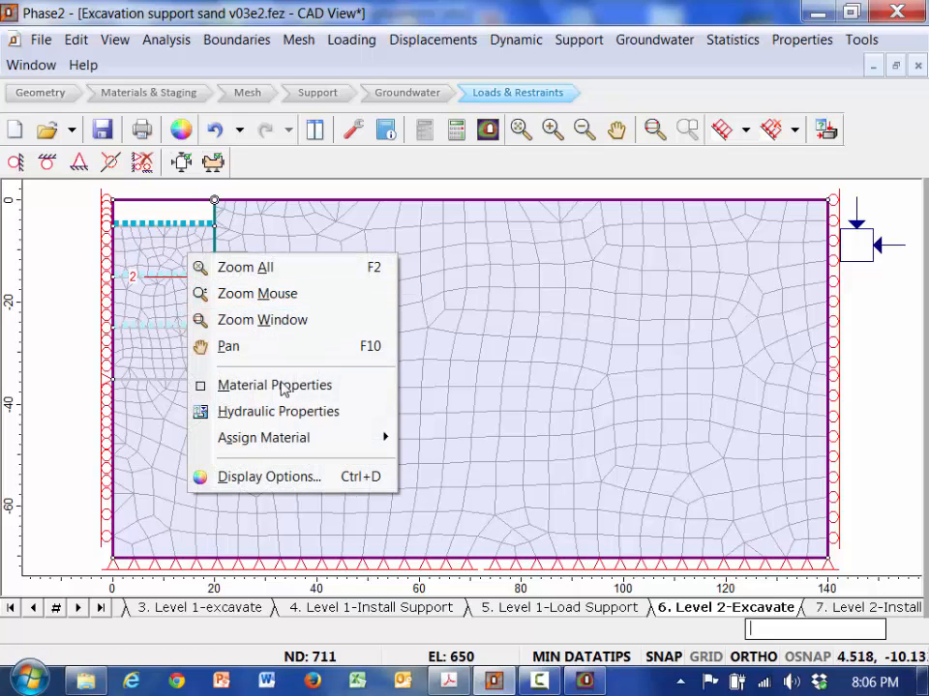
mouse_move(281, 440)
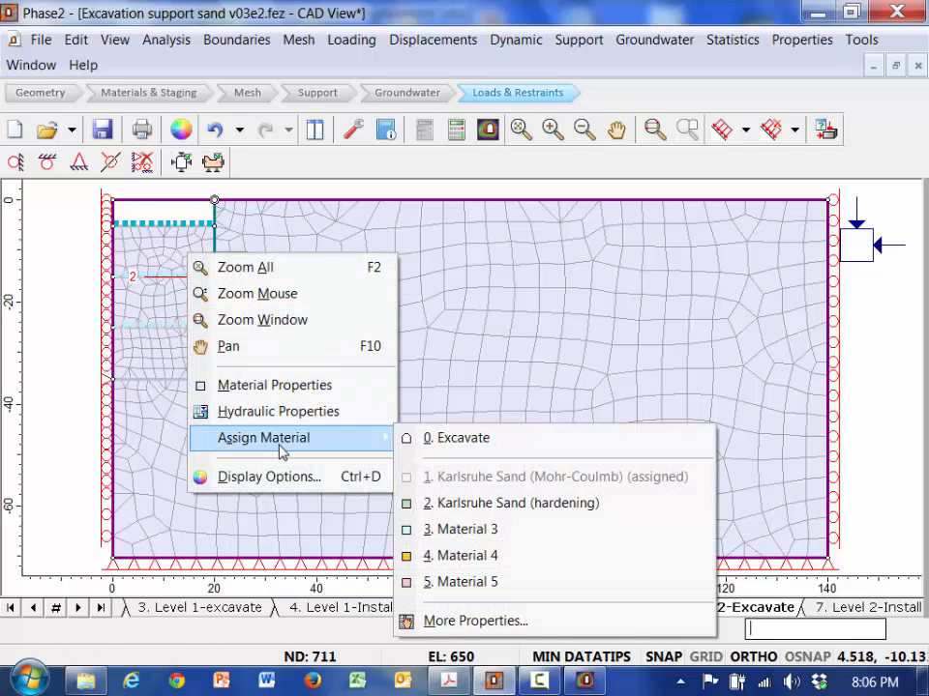
click(479, 445)
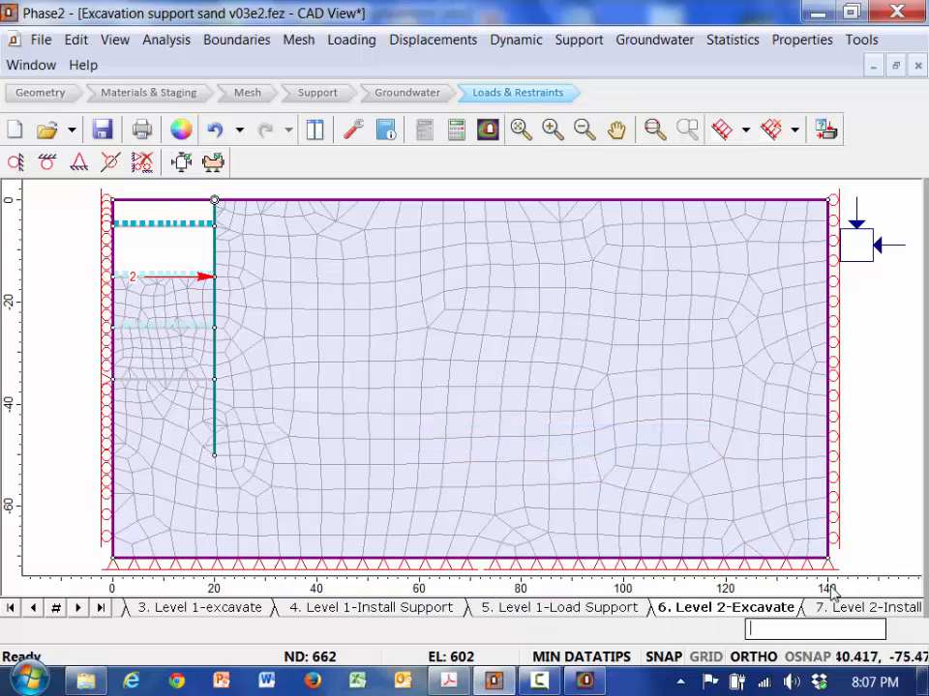
Excavate the third layer inside the wall, between Y = -15 and Y = -25, in stage 9, Level 3-Excavate
click(873, 609)
click(874, 609)
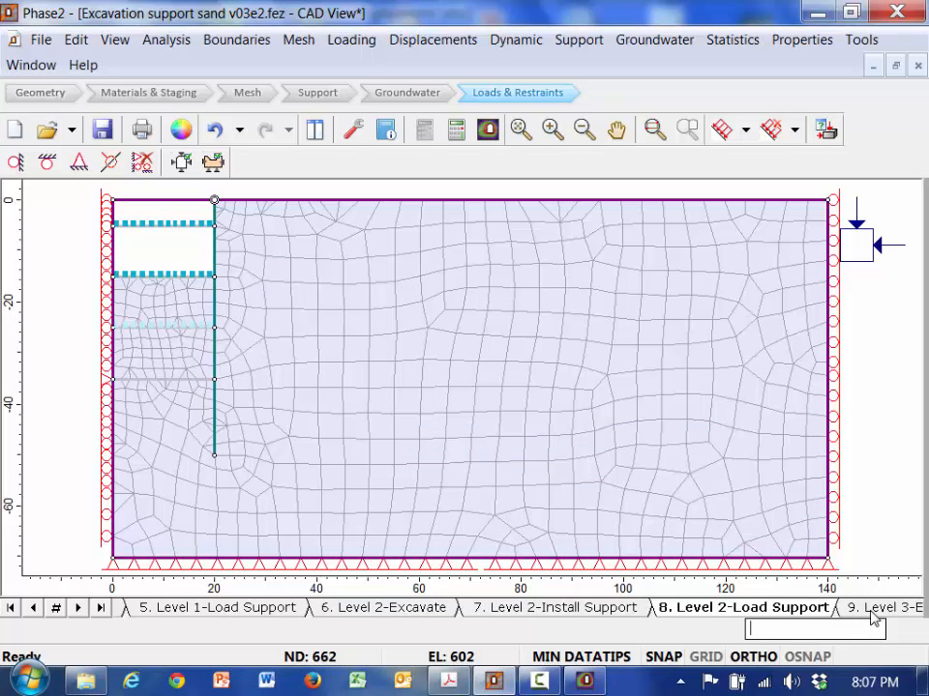
click(873, 609)
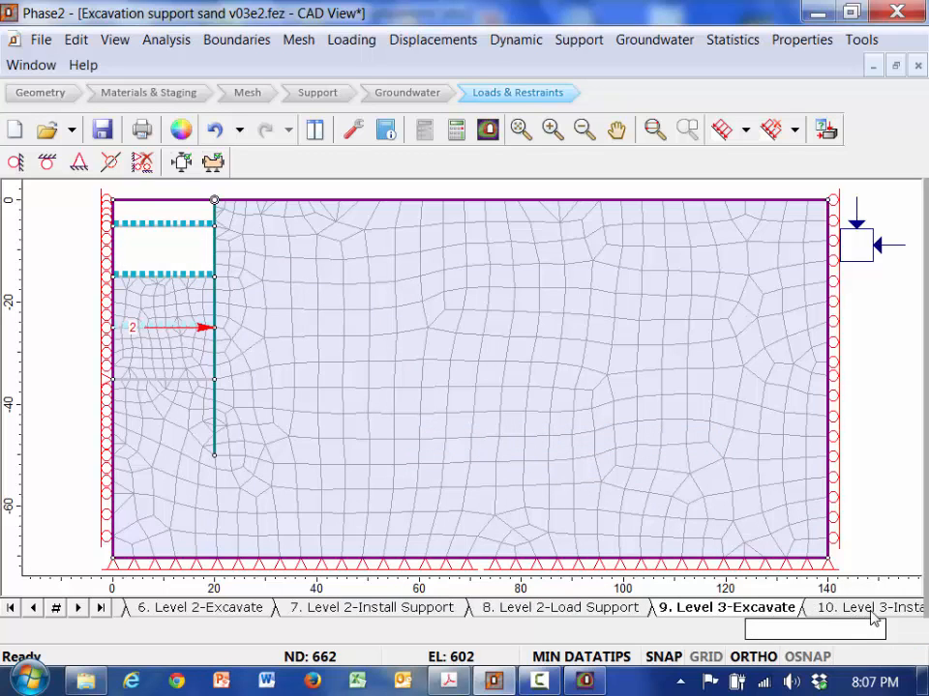
right_click(148, 304)
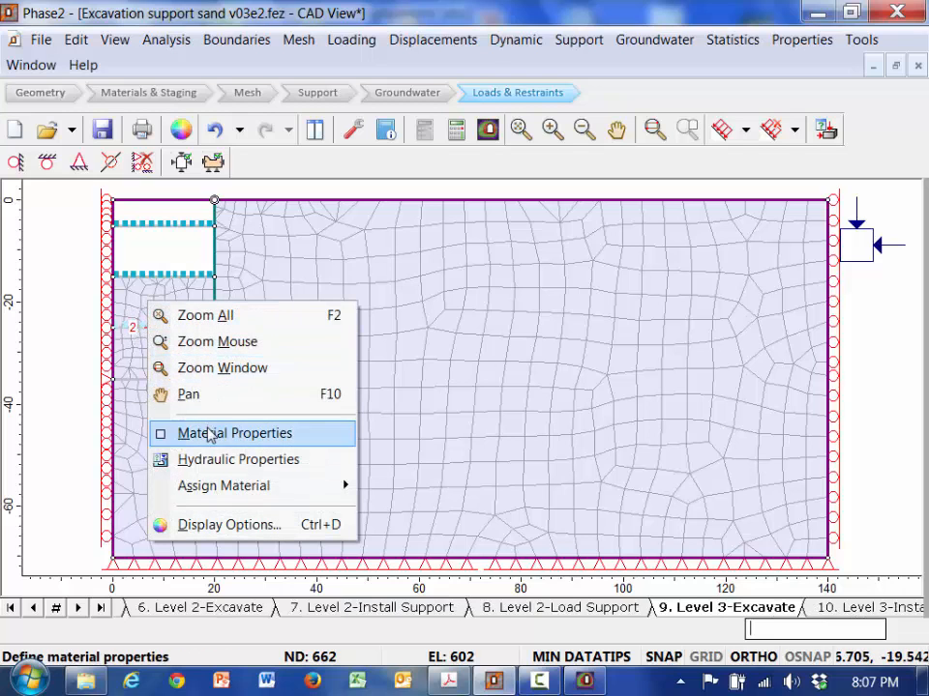
mouse_move(224, 488)
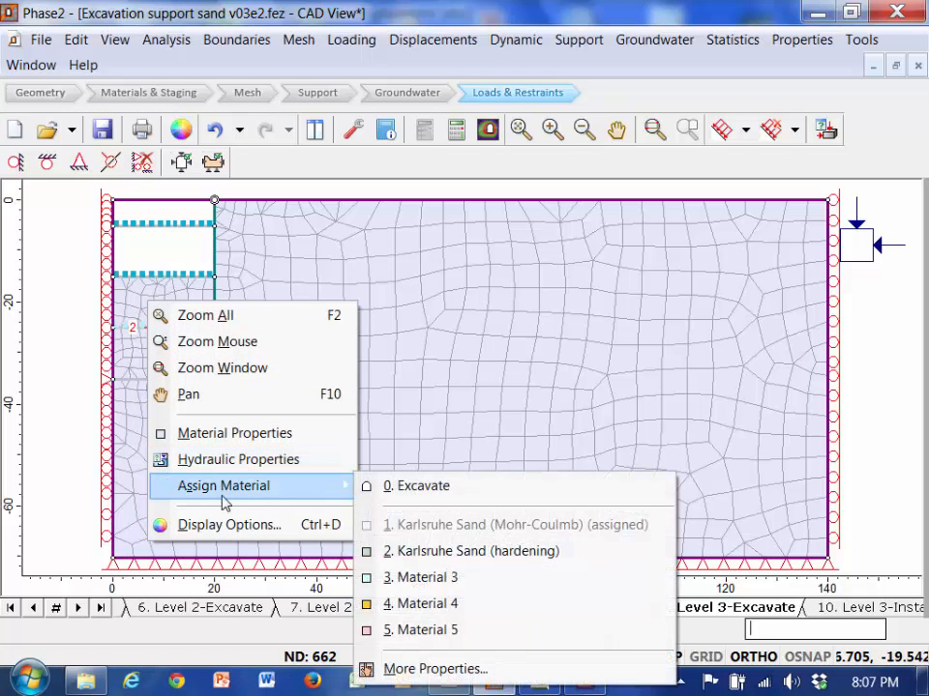
click(400, 493)
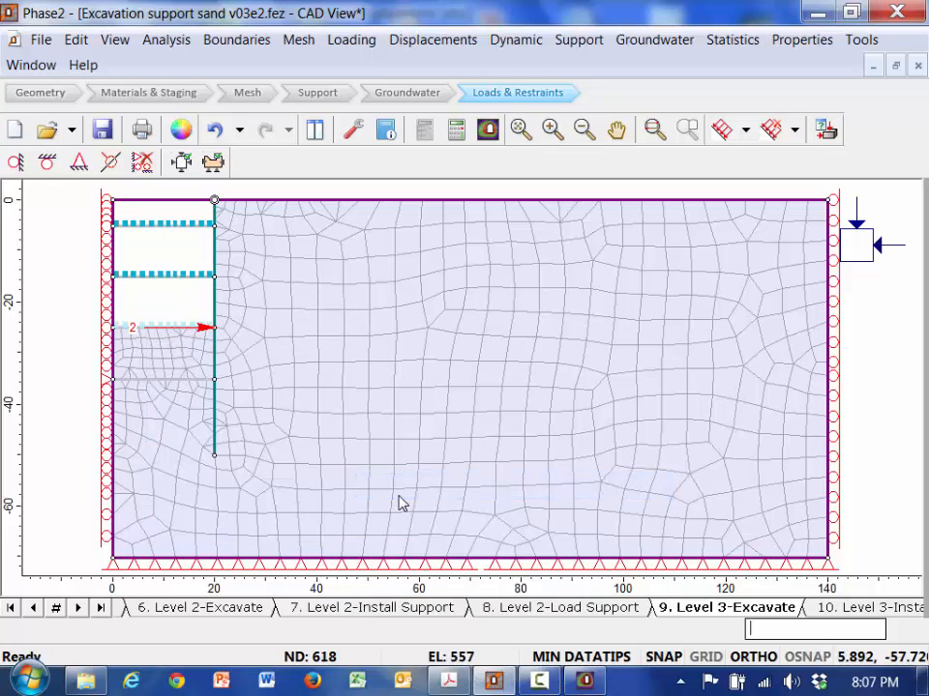
Excavate the fourth layer inside the wall, between Y = -25 and Y = -35, in stage 12, Level 4-Excavate
click(882, 607)
click(882, 606)
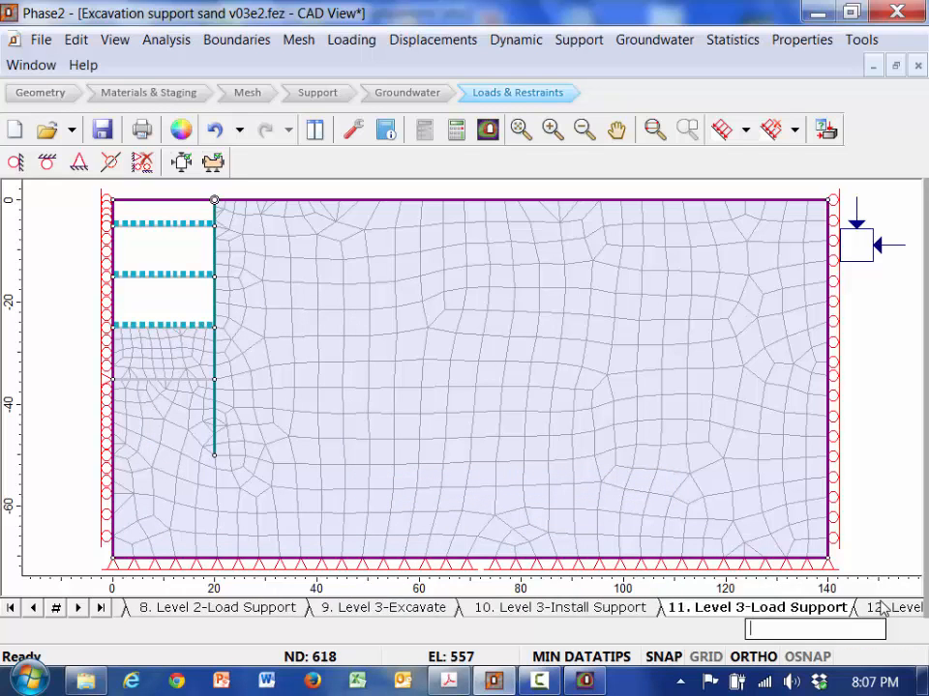
click(882, 606)
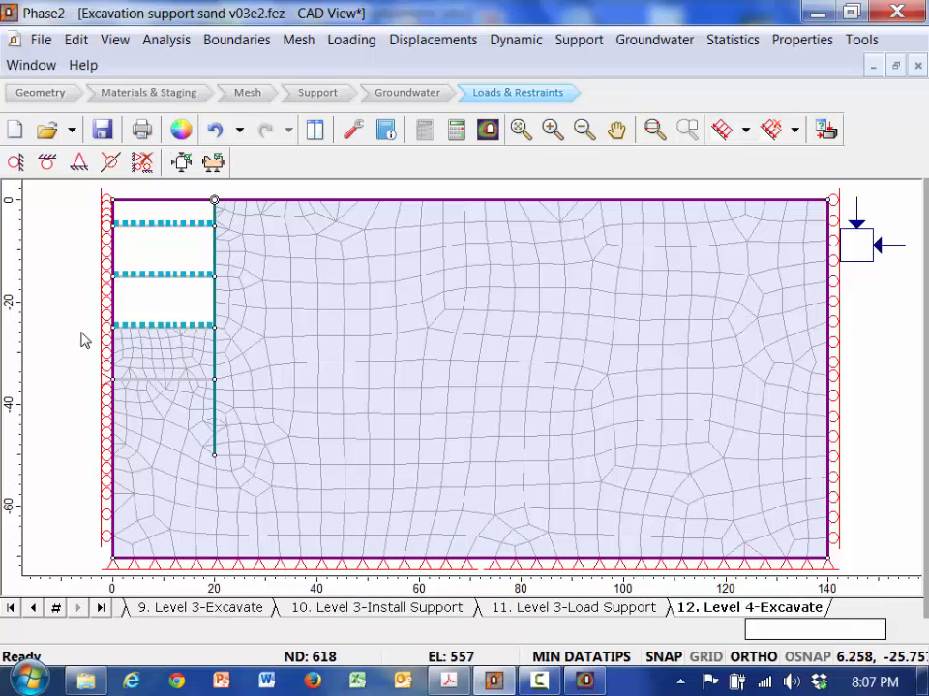
right_click(150, 350)
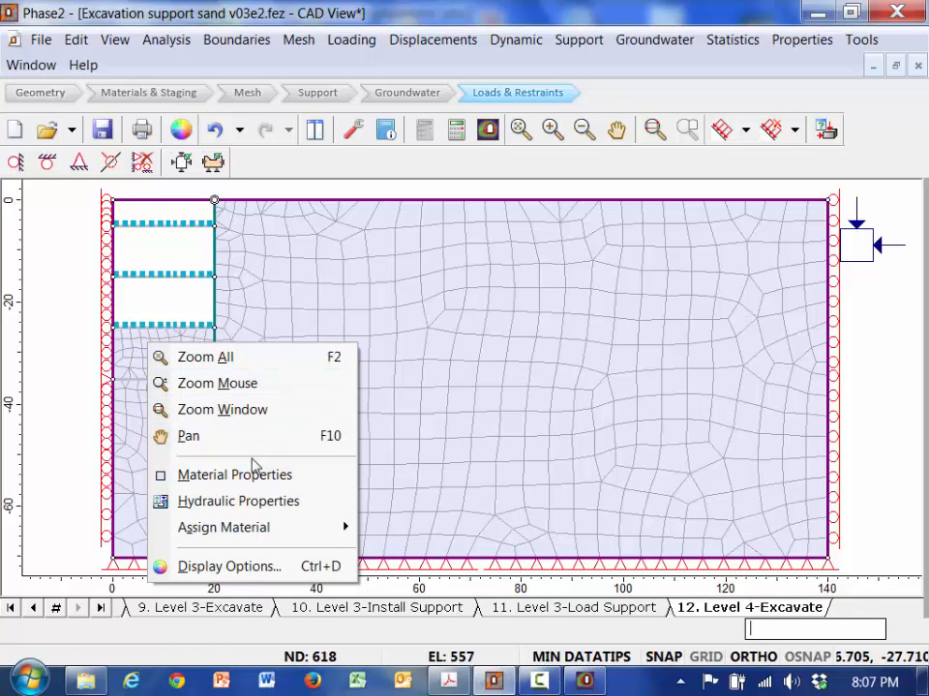
mouse_move(250, 530)
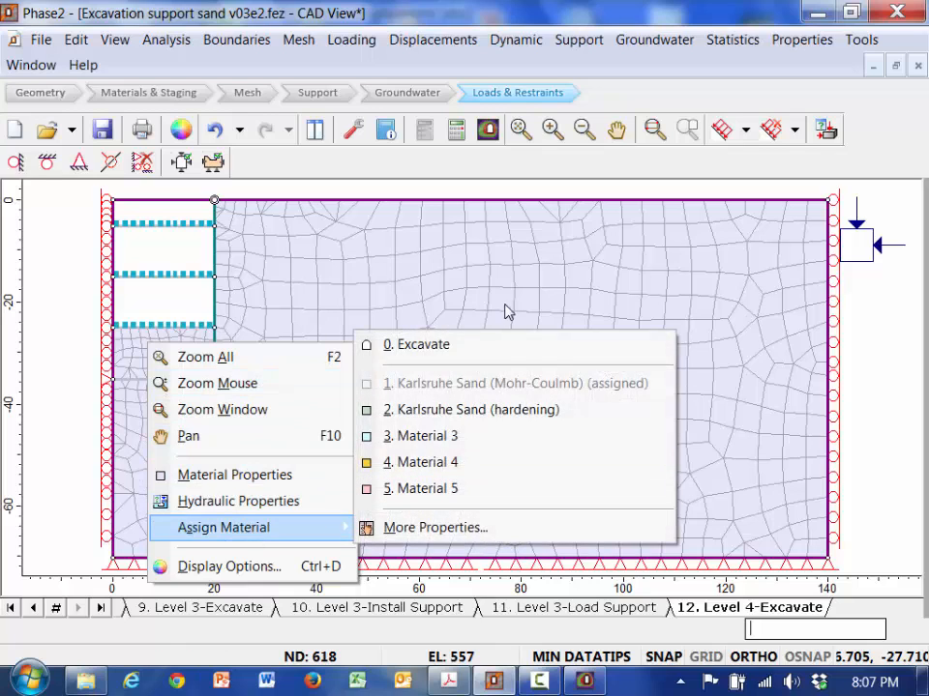
click(482, 354)
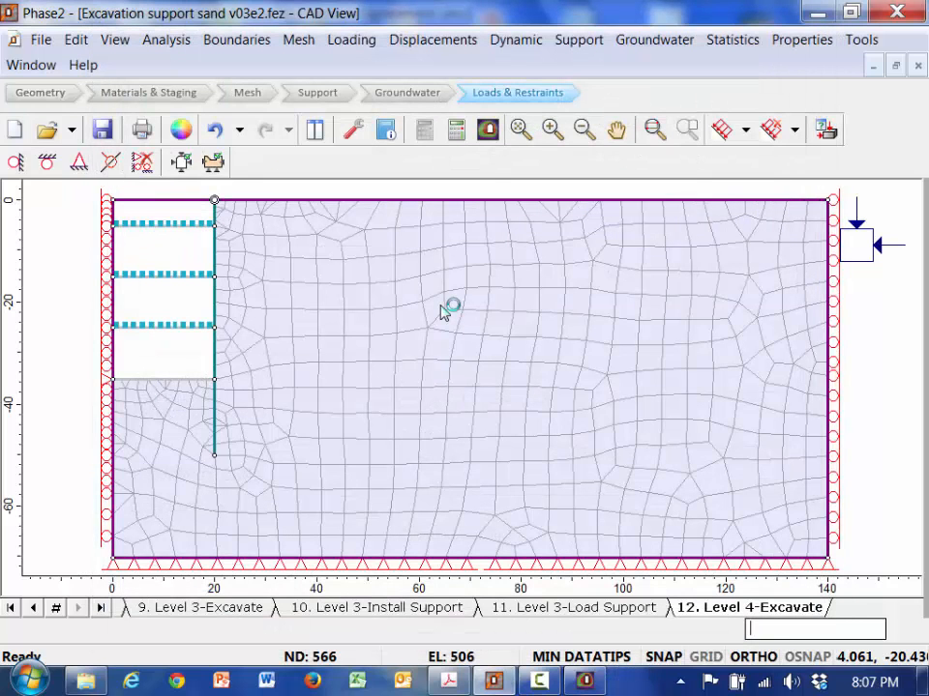
Open the v03e2 results in Interpret and show the deformed boundaries for the Level 1-excavate stage
click(490, 137)
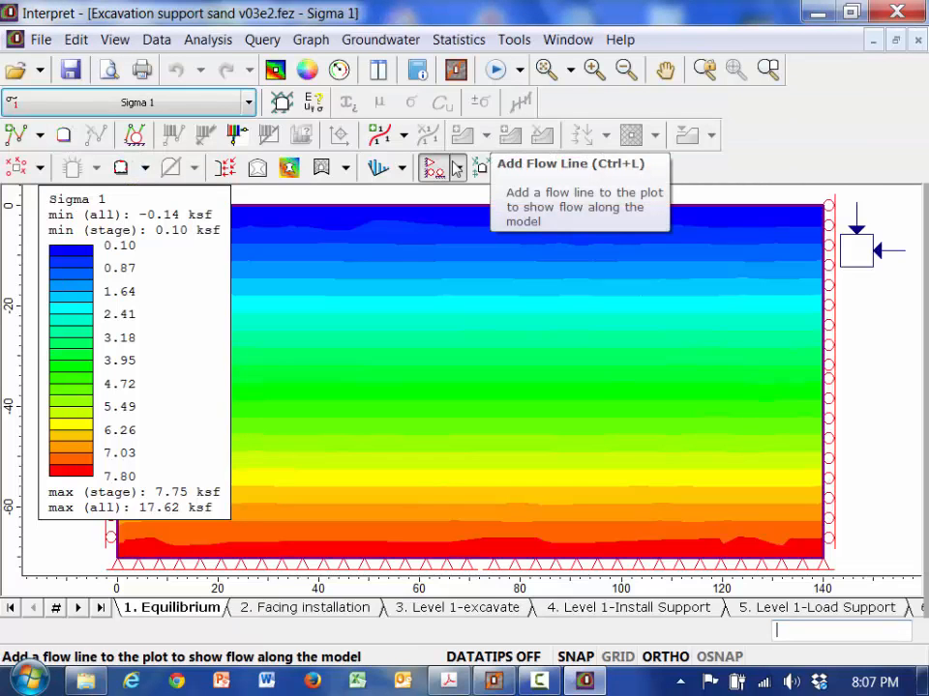
click(474, 611)
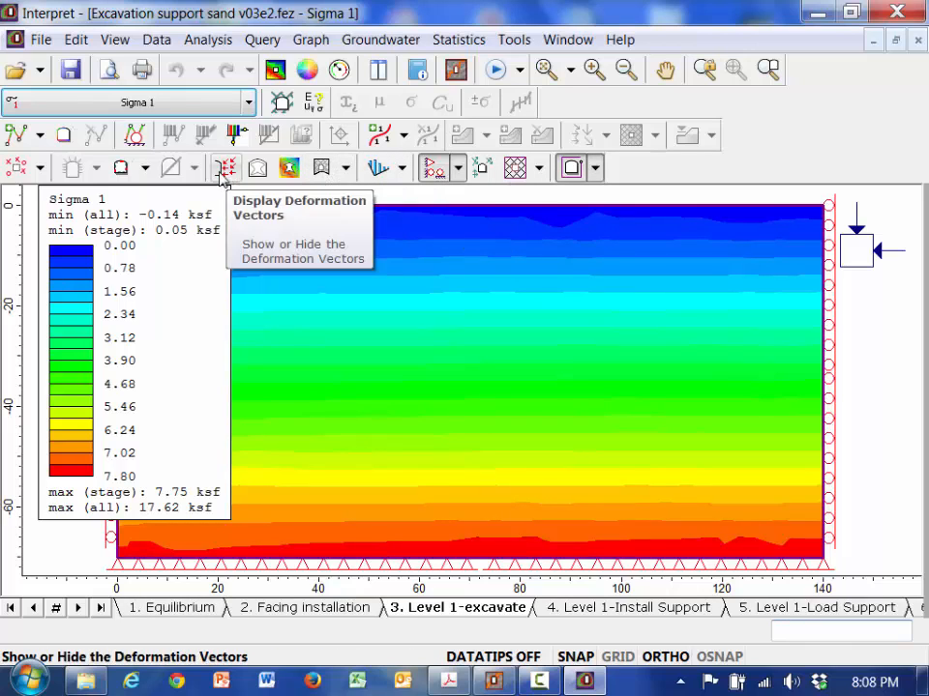
click(258, 170)
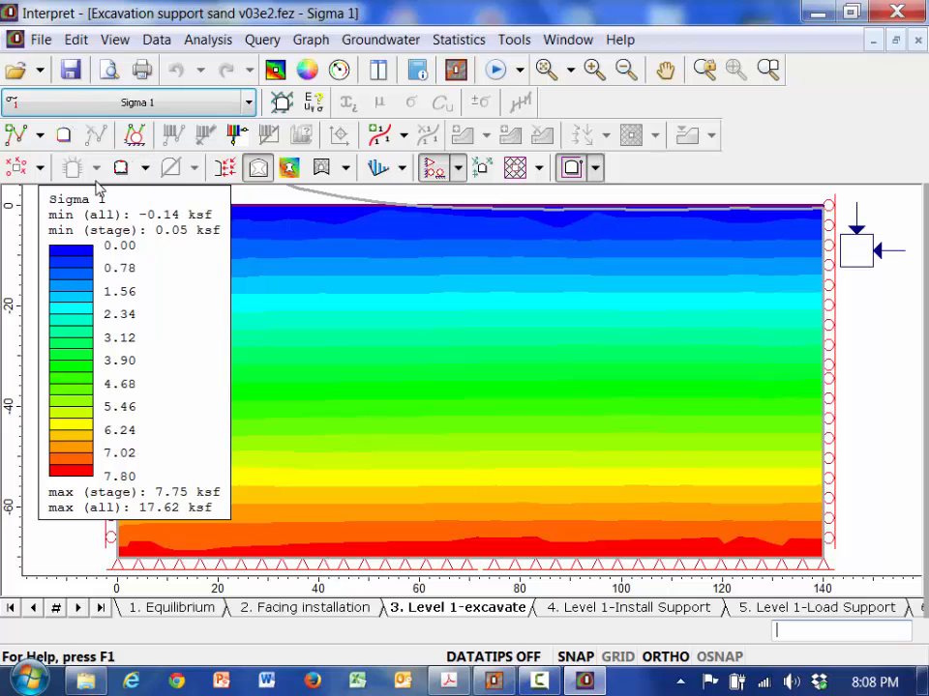
Display the Vertical Displacement contours for the Level 1-excavate stage
click(247, 106)
mouse_move(223, 184)
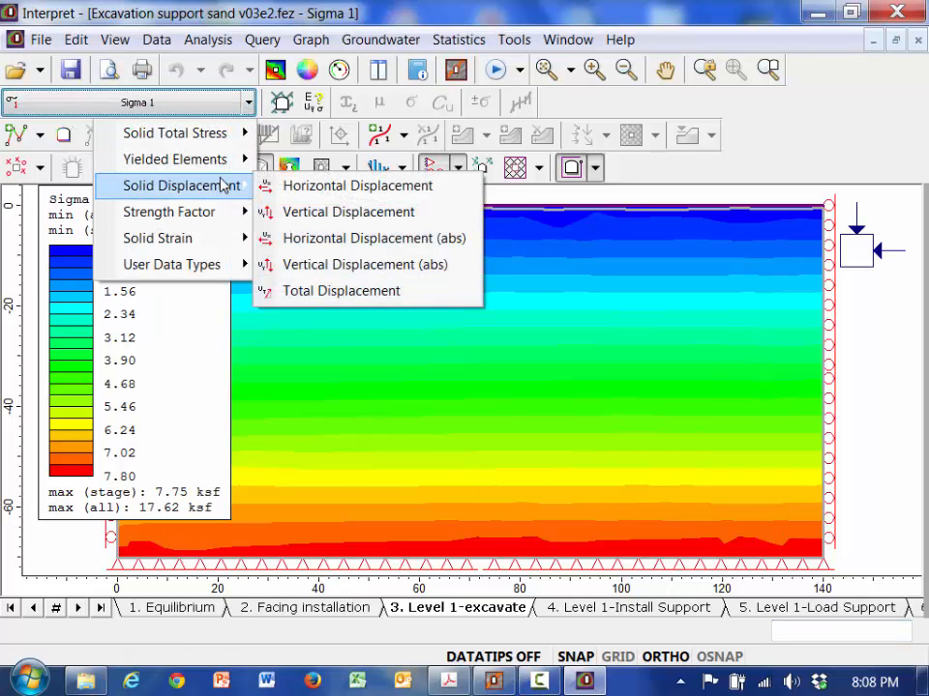
click(302, 212)
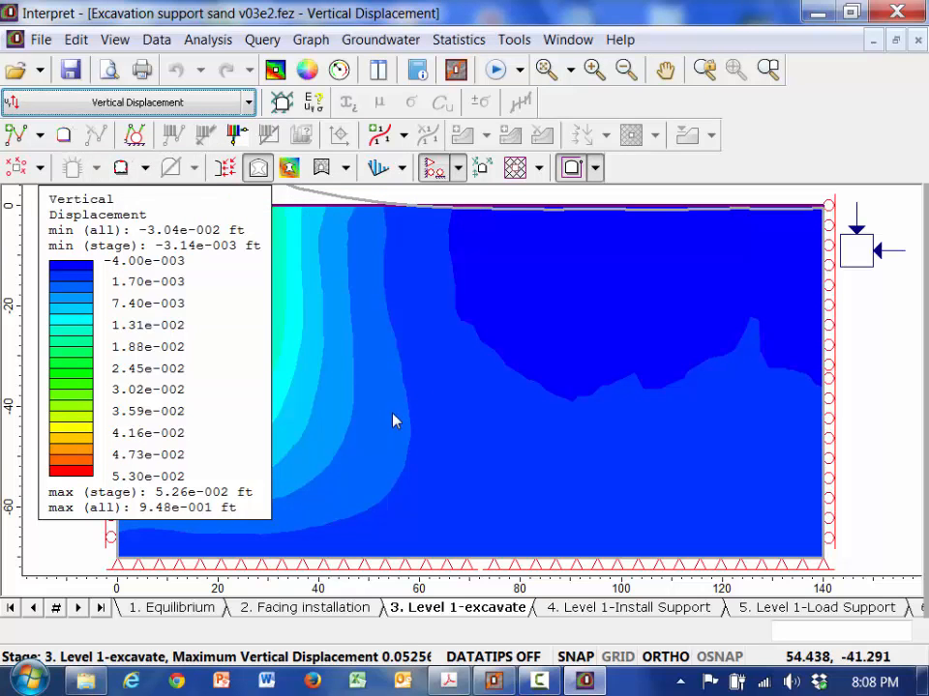
Add a material query along the ground surface from the wall top to the far model edge at X = 140, with 30 evenly spaced locations
click(117, 42)
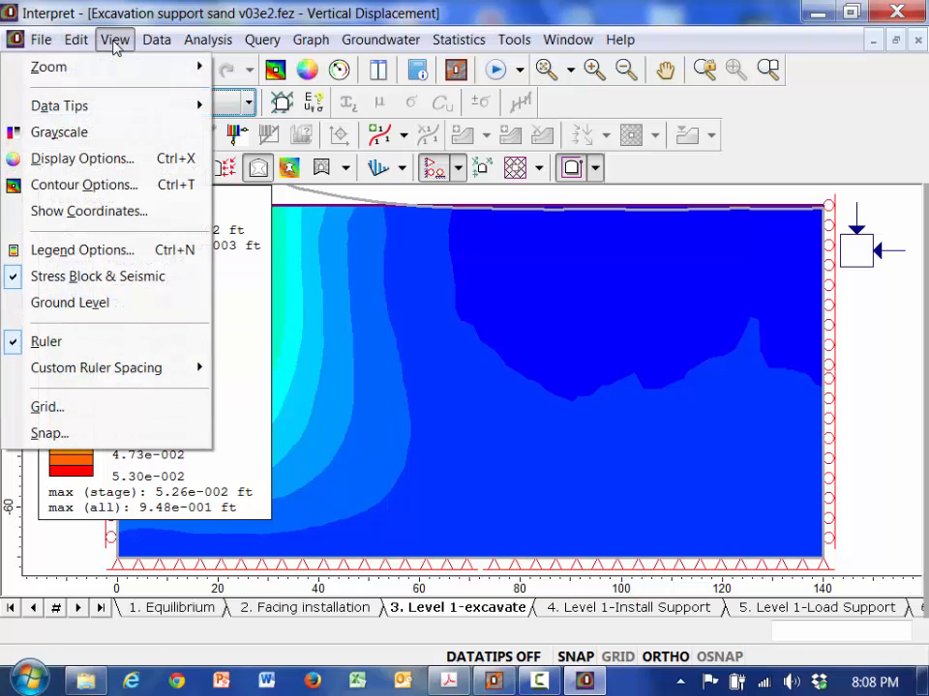
mouse_move(110, 74)
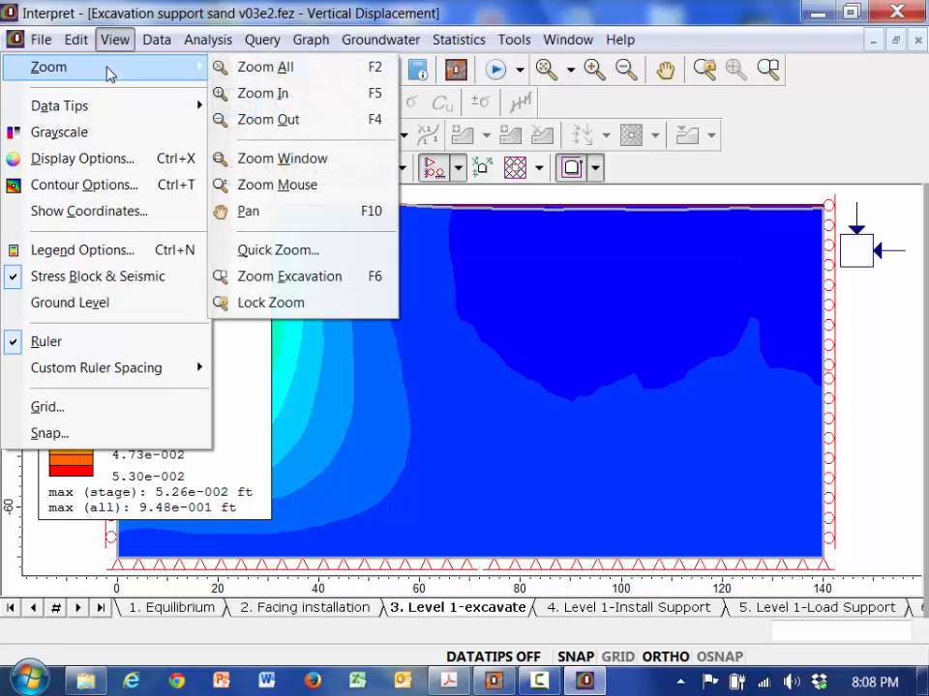
click(273, 119)
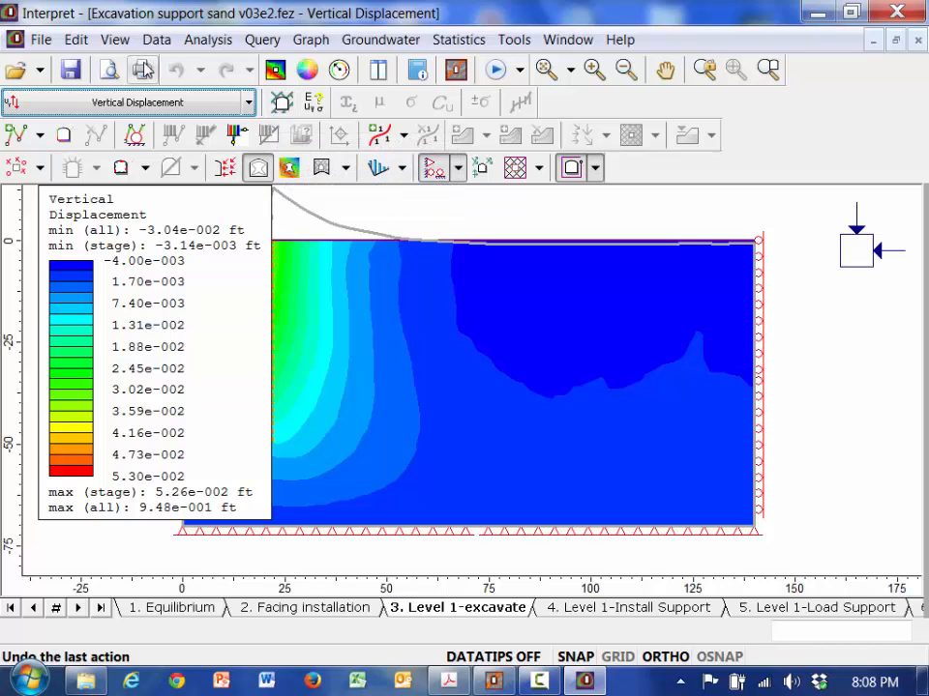
click(116, 41)
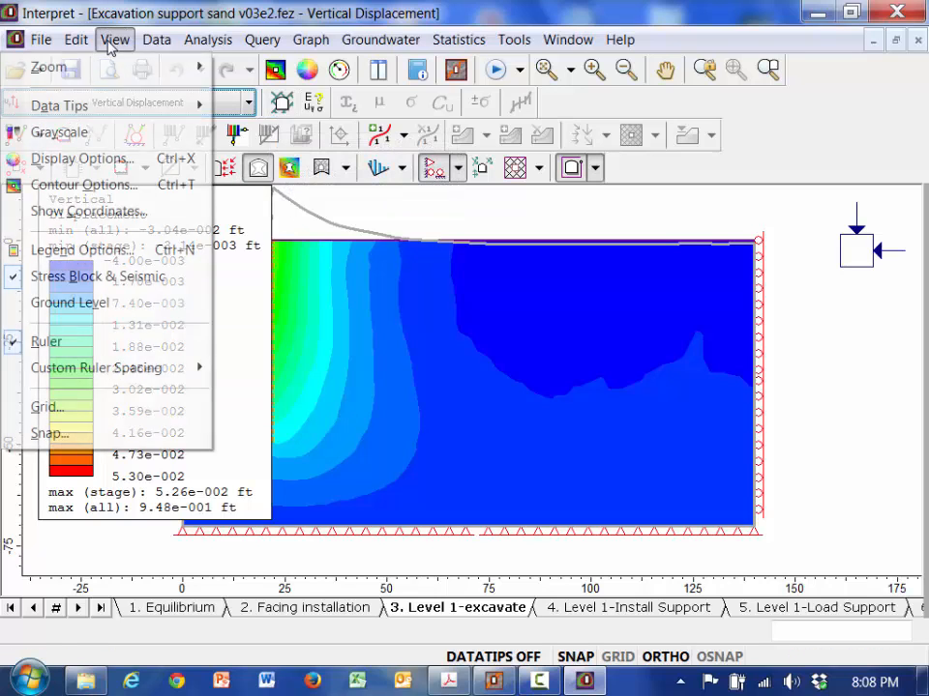
mouse_move(109, 83)
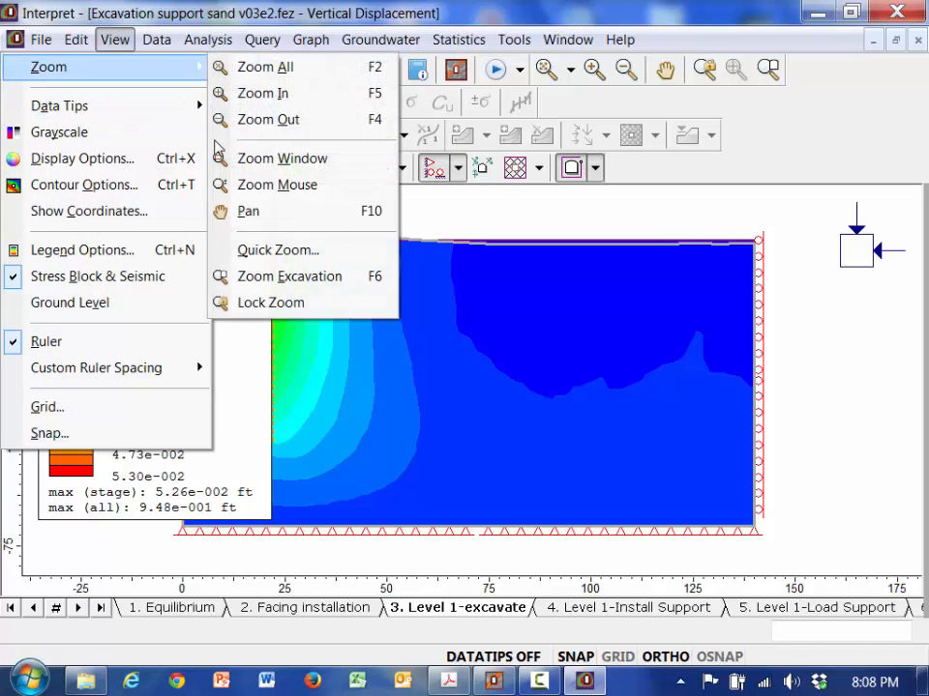
click(250, 207)
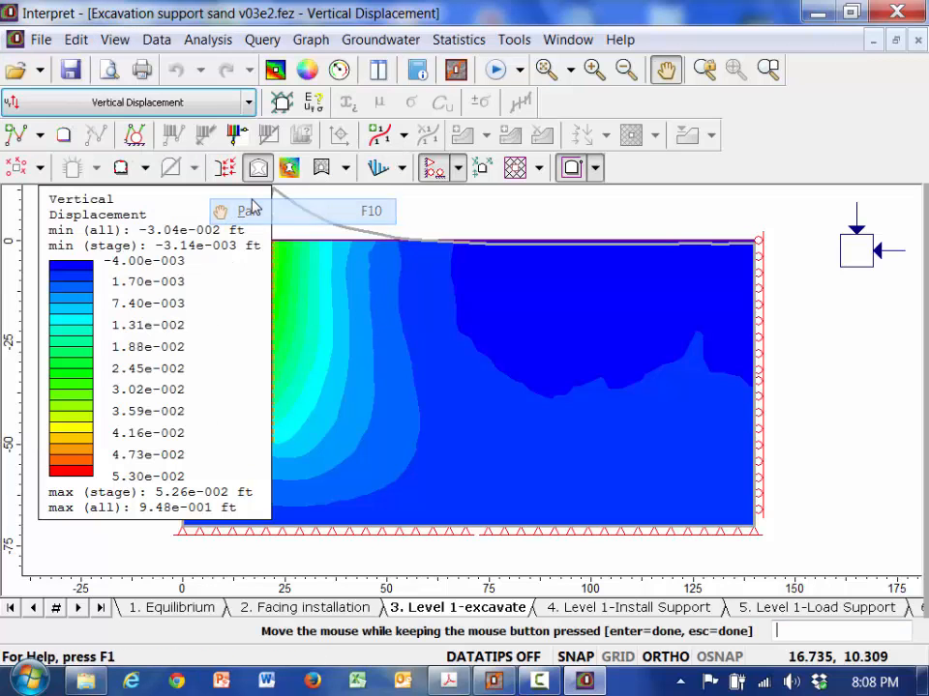
drag(296, 207, 350, 224)
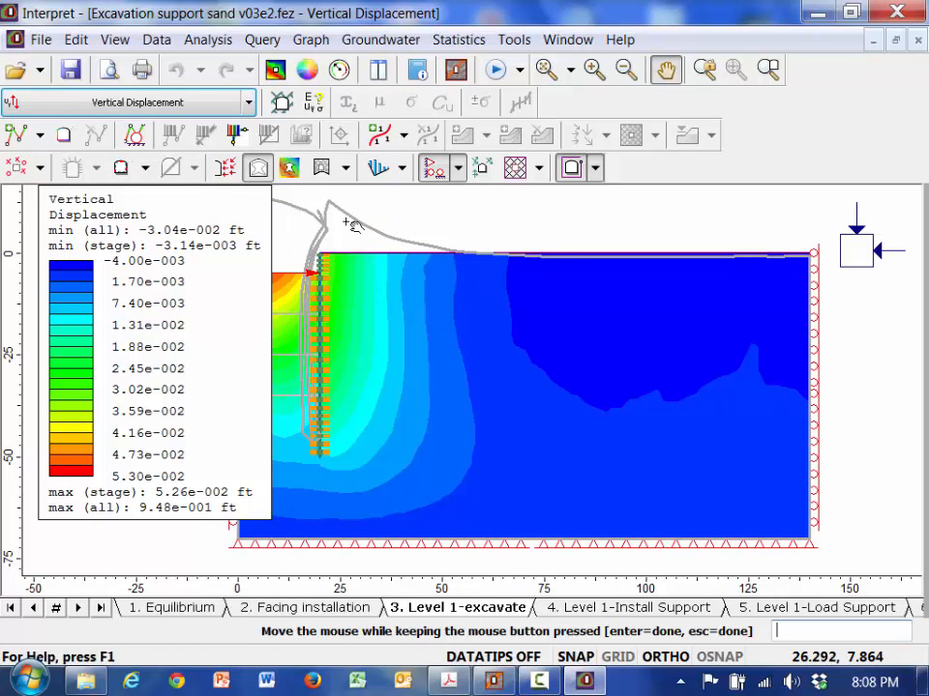
click(259, 38)
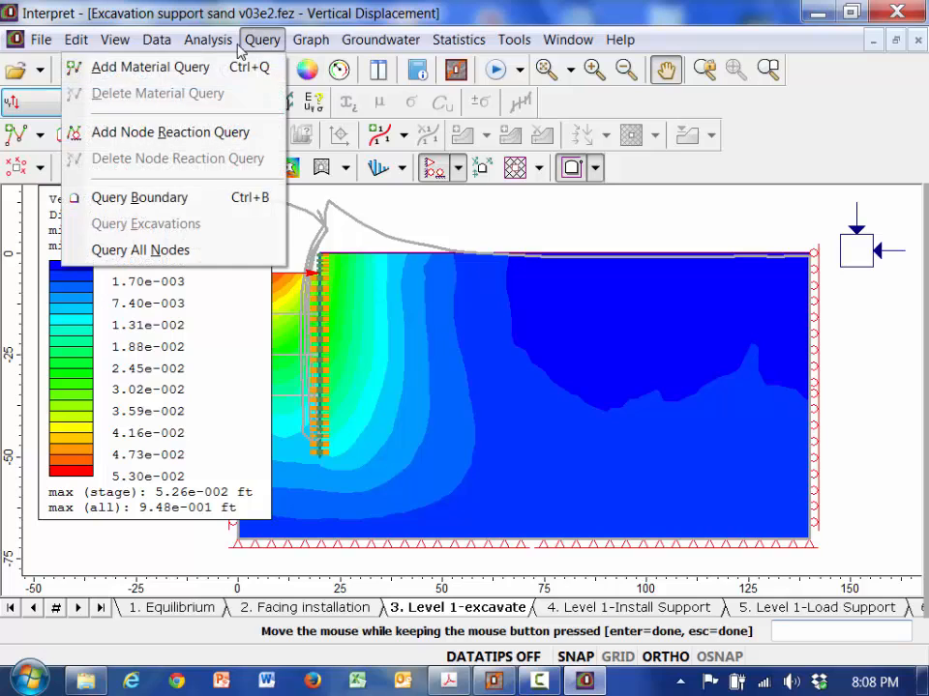
click(242, 65)
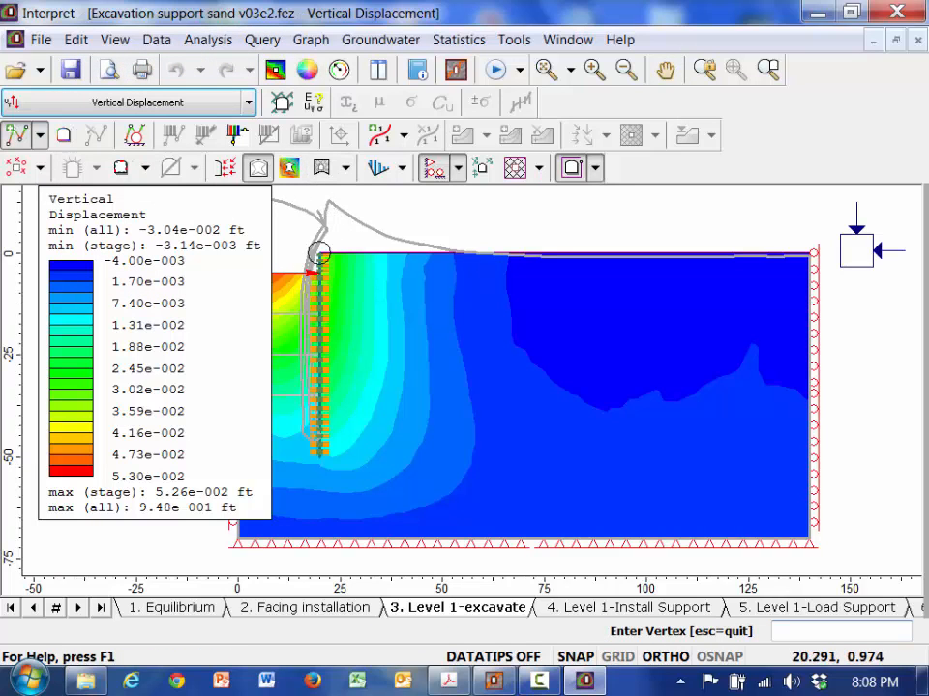
click(319, 253)
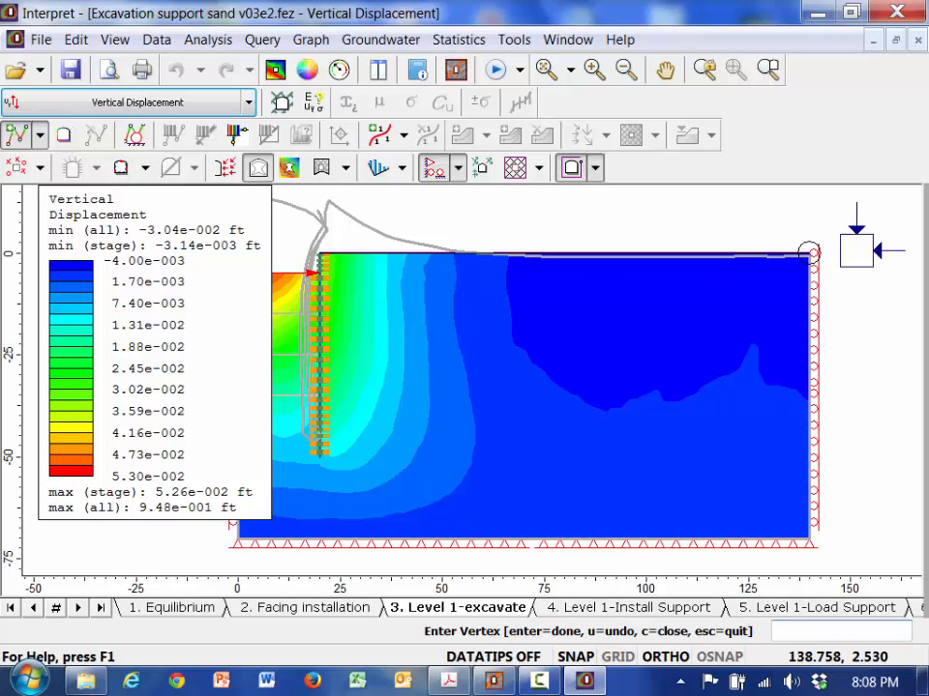
click(809, 253)
key(Return)
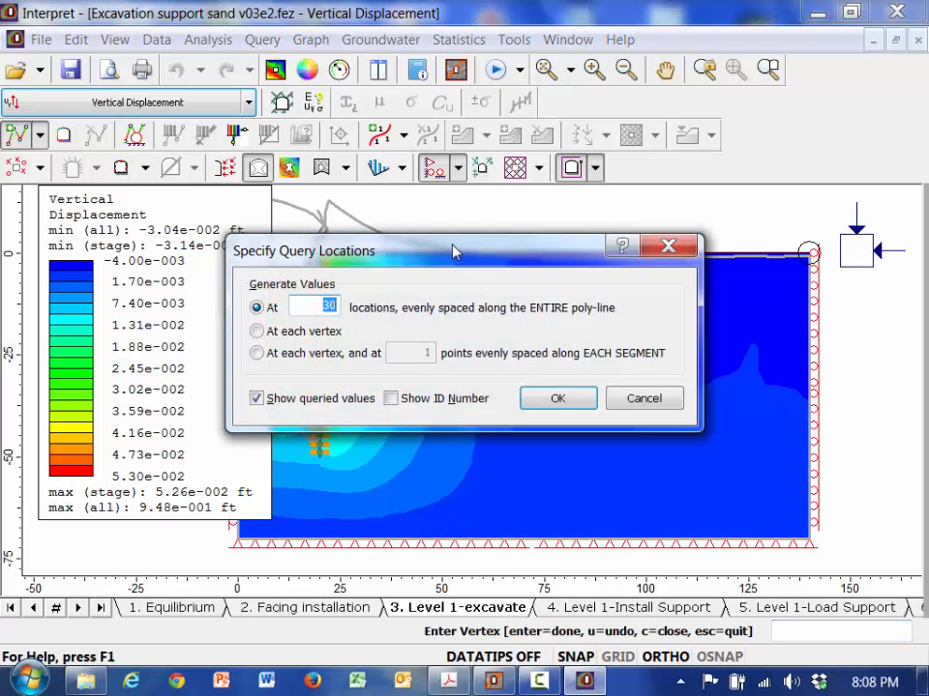
click(587, 399)
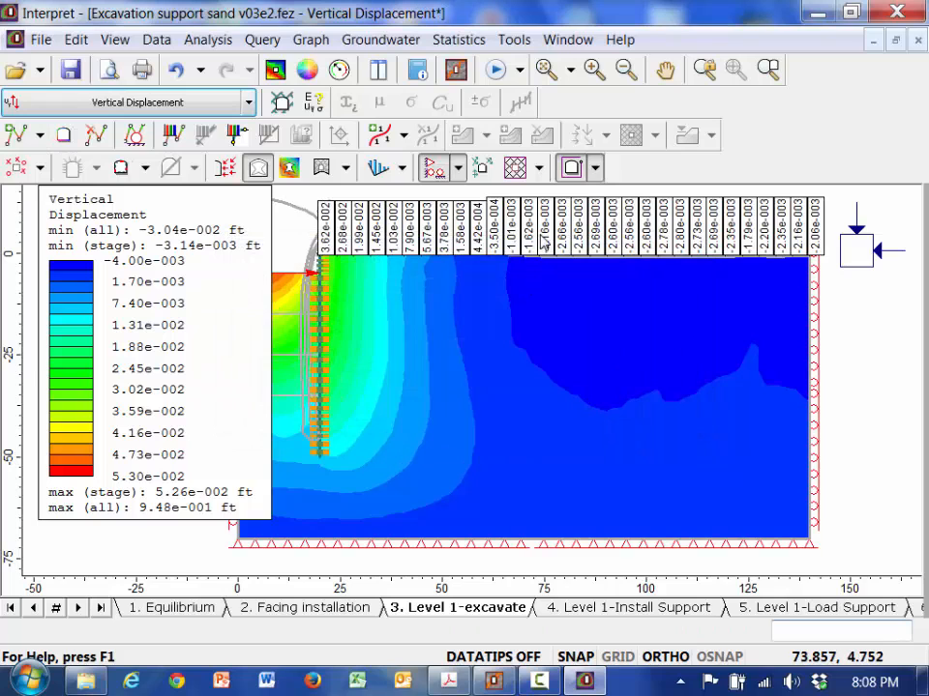
Graph the surface query's vertical displacement against distance for stages 3, 6, 9 and 12, the four excavation stages
right_click(542, 237)
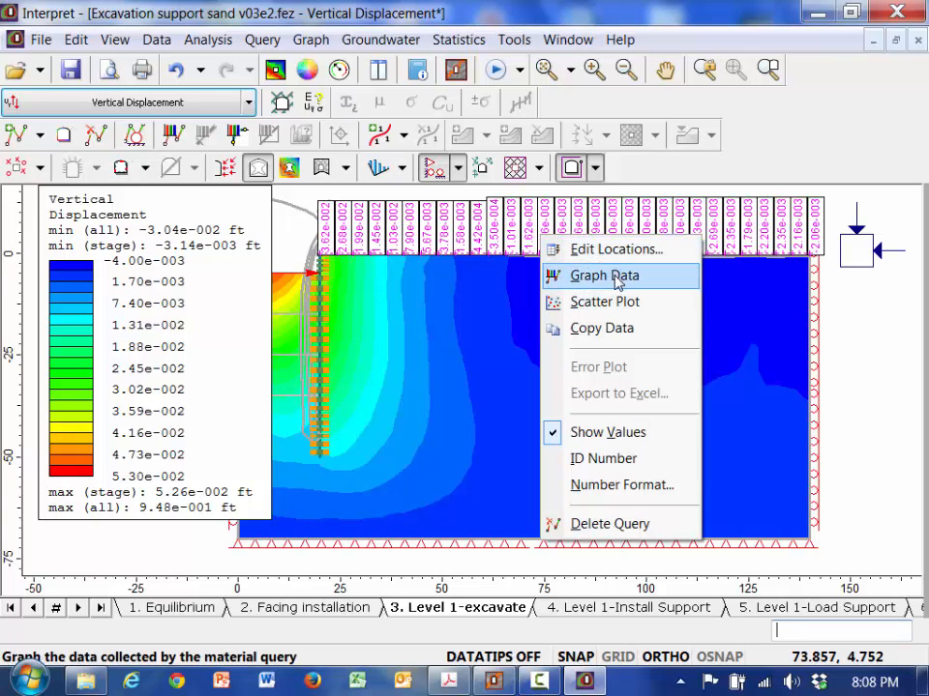
click(616, 277)
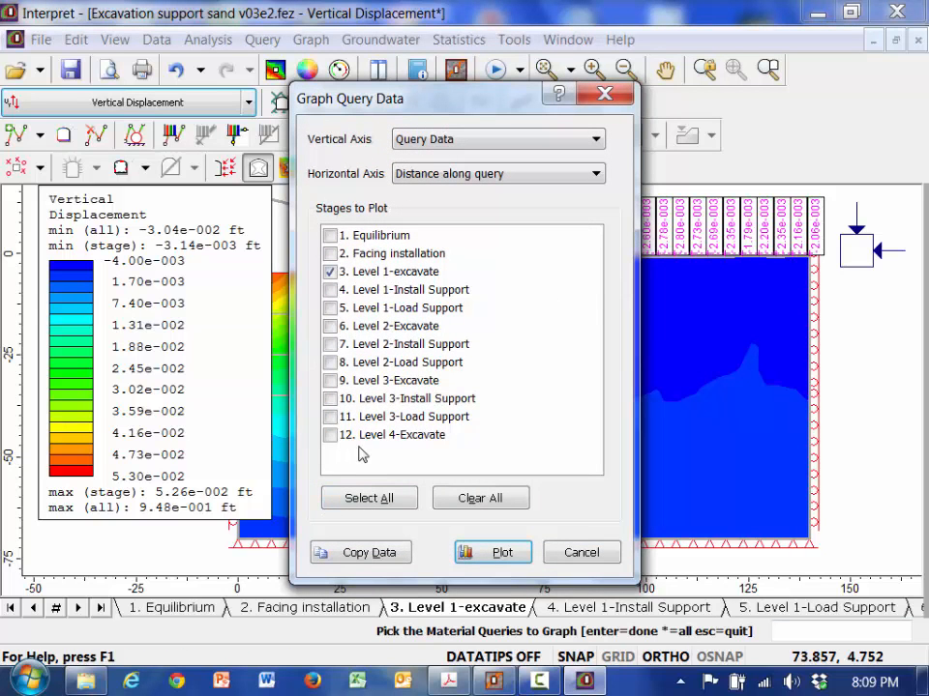
click(332, 329)
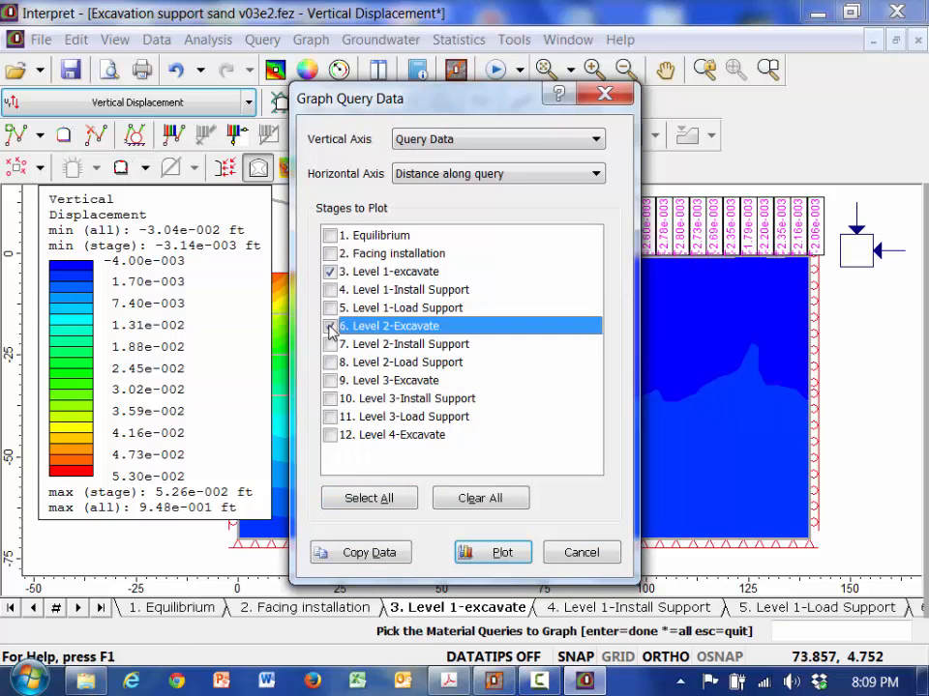
click(330, 380)
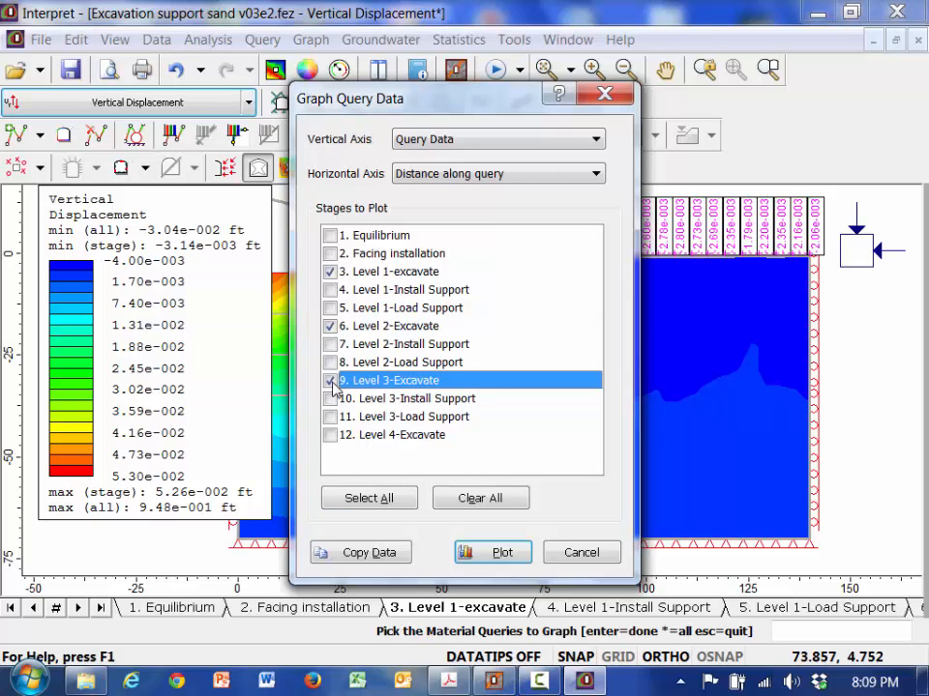
click(331, 437)
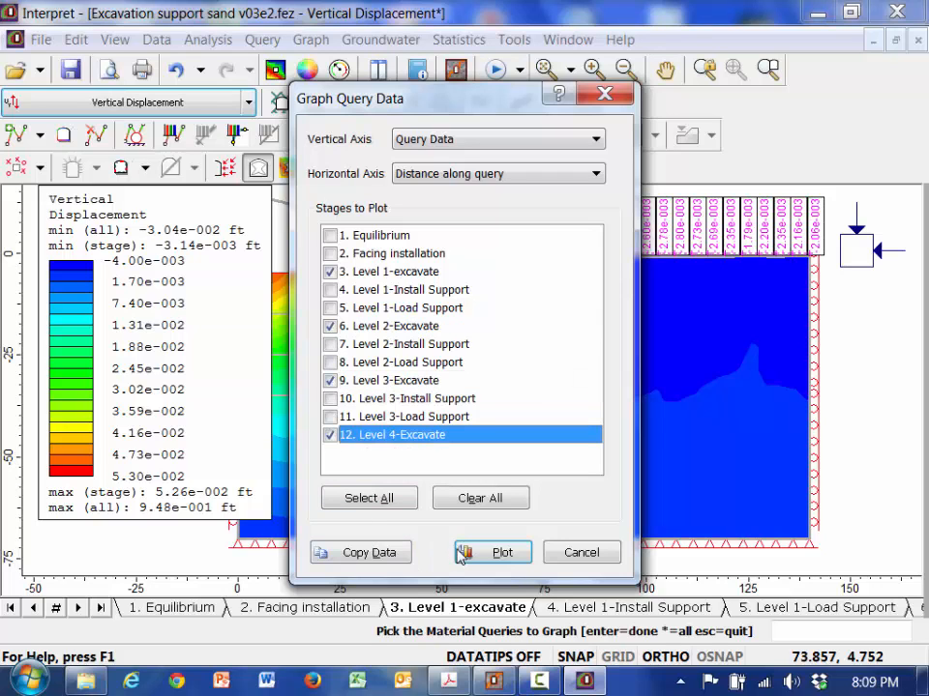
click(474, 552)
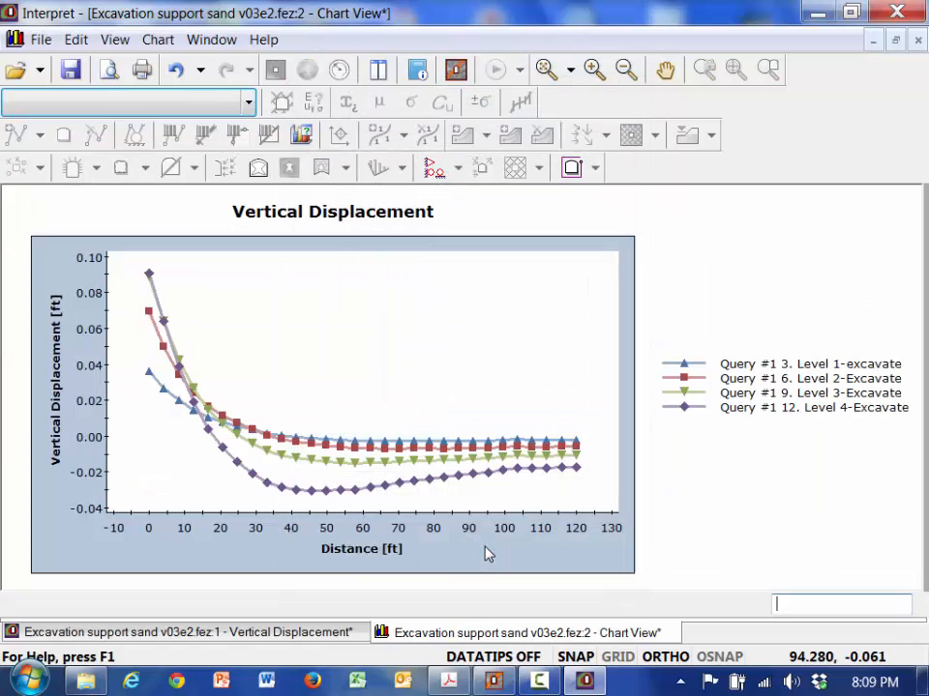